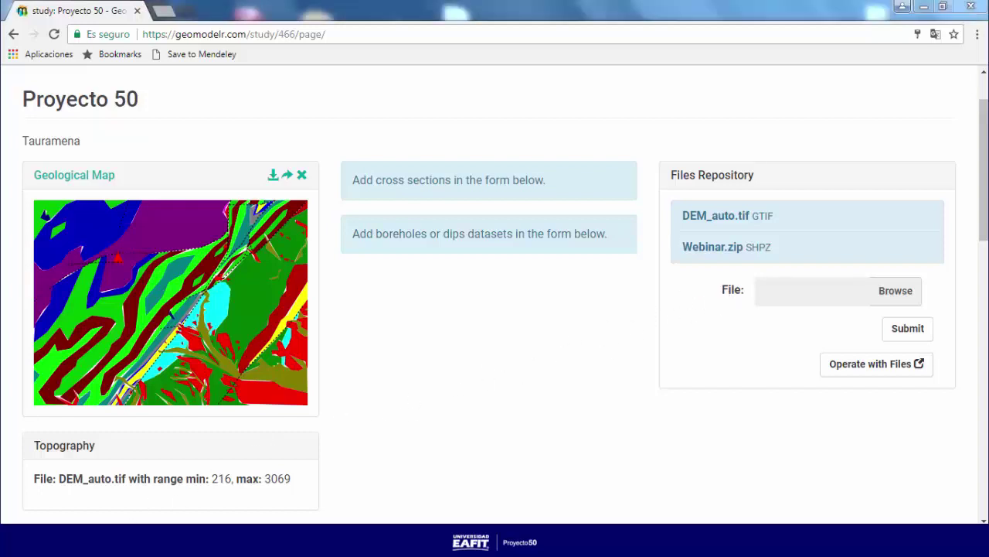
Step: Open Dips.xlsx in Excel and examine its coordinate, Buzamiento and Direccion columns, closing the workbook and folder when done
{"action": "double_click", "coordinate": [348, 189]}
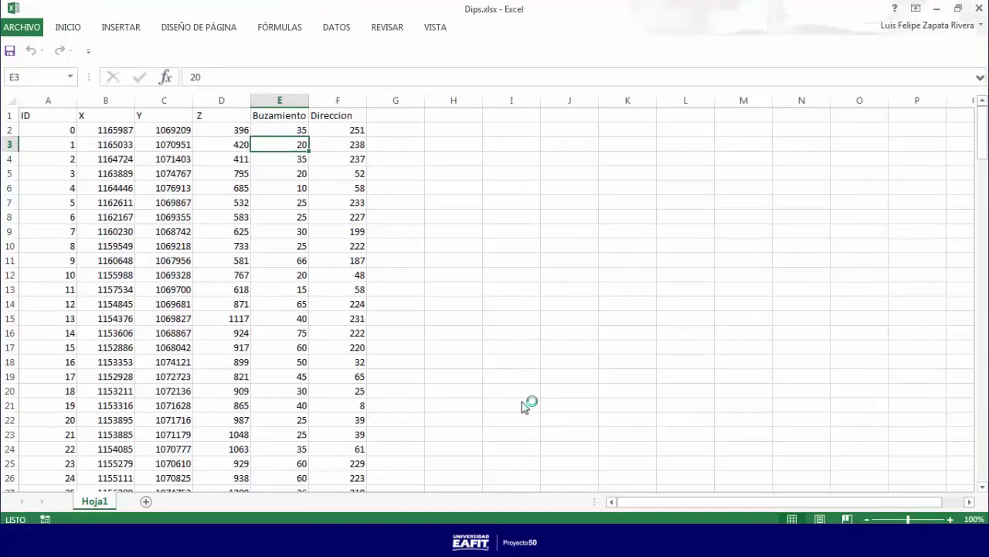
{"action": "left_click", "coordinate": [123, 130]}
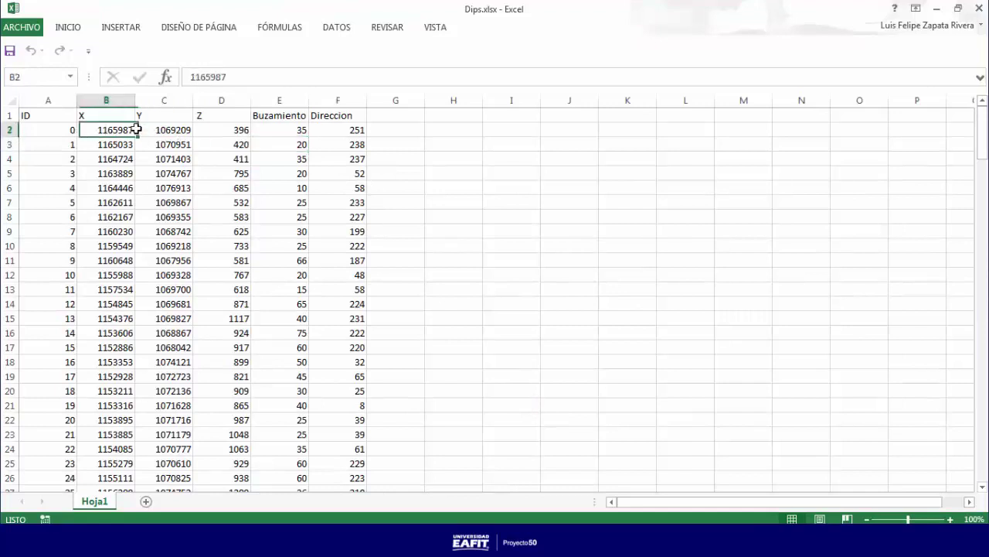
{"action": "left_click_drag", "start_coordinate": [135, 130], "coordinate": [185, 130]}
{"action": "left_click", "coordinate": [219, 130]}
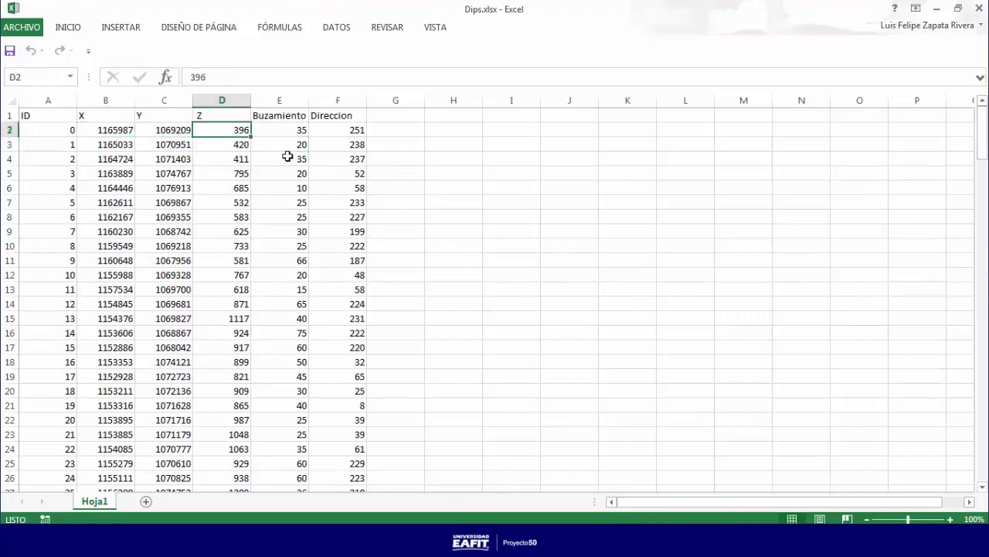
{"action": "left_click_drag", "start_coordinate": [289, 129], "coordinate": [350, 130]}
{"action": "left_click", "coordinate": [545, 216]}
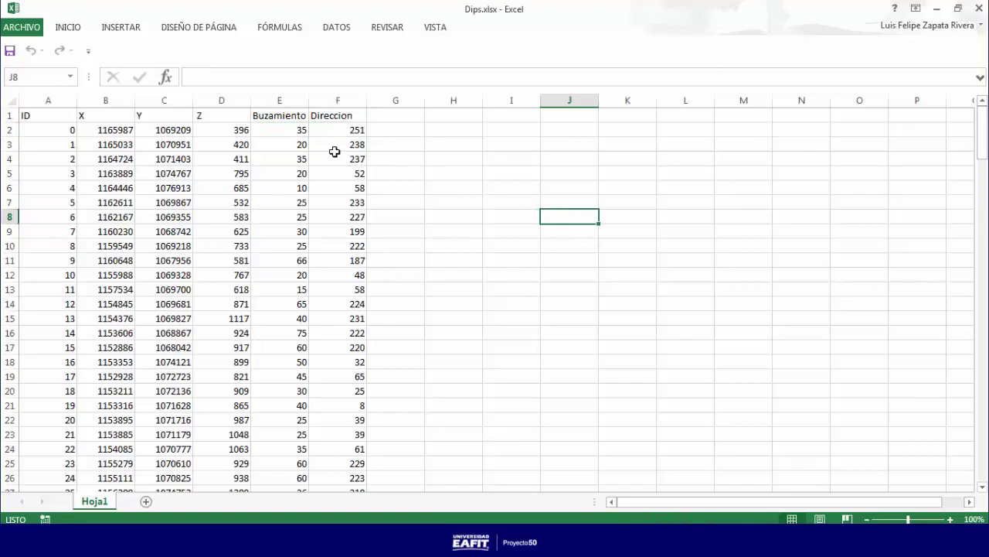
{"action": "scroll", "coordinate": [124, 158], "scroll_direction": "down", "scroll_amount": 1}
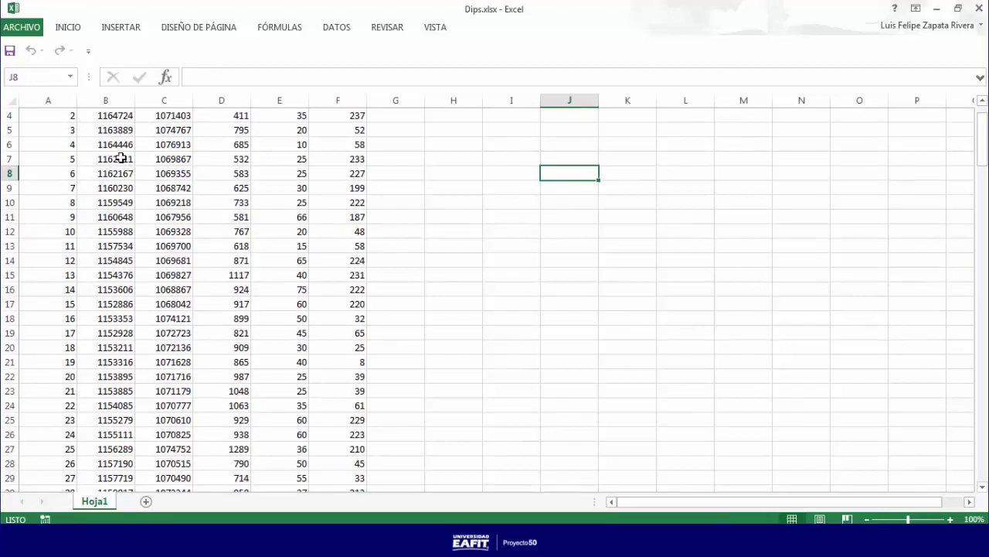
{"action": "scroll", "coordinate": [121, 172], "scroll_direction": "down", "scroll_amount": 5}
{"action": "scroll", "coordinate": [137, 232], "scroll_direction": "up", "scroll_amount": 4}
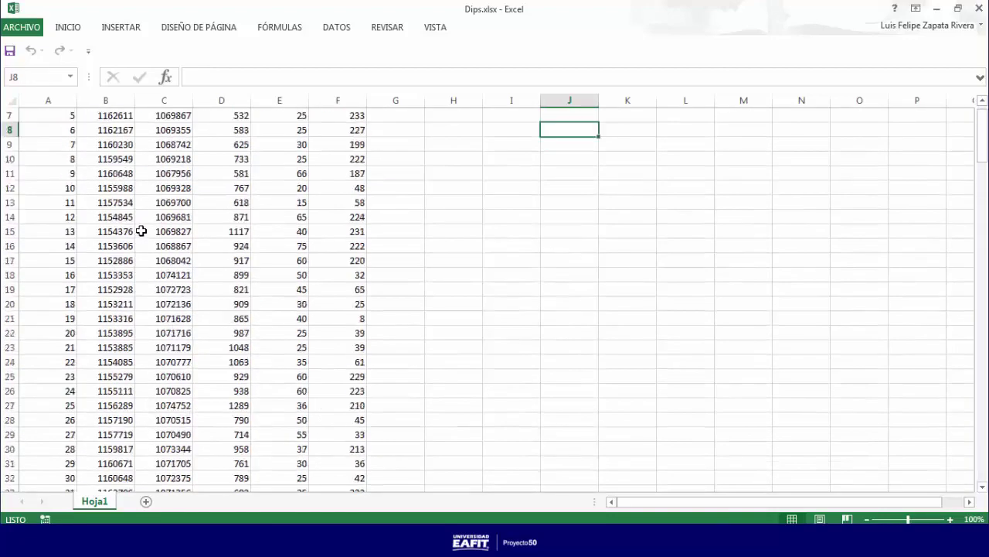
{"action": "scroll", "coordinate": [141, 230], "scroll_direction": "down", "scroll_amount": 20}
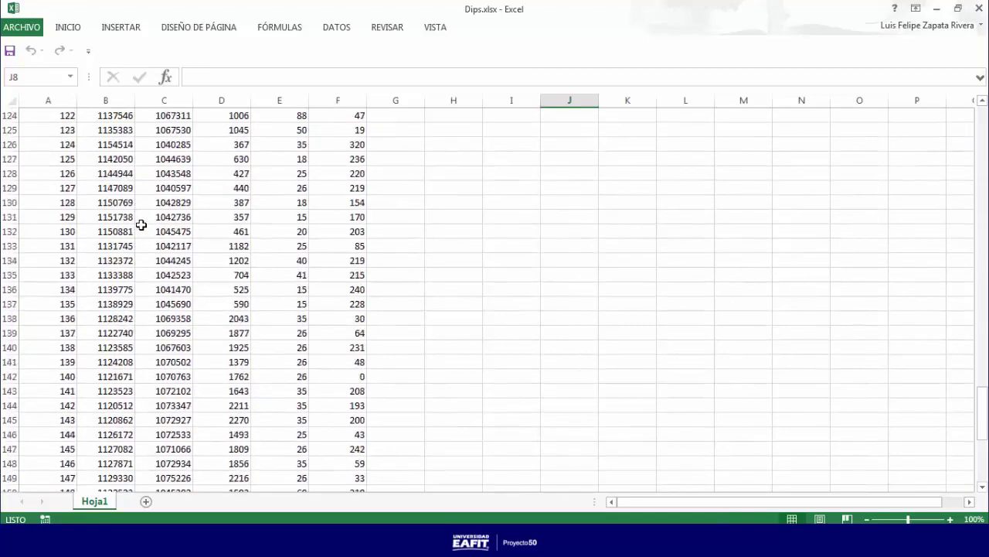
{"action": "scroll", "coordinate": [142, 224], "scroll_direction": "up", "scroll_amount": 20}
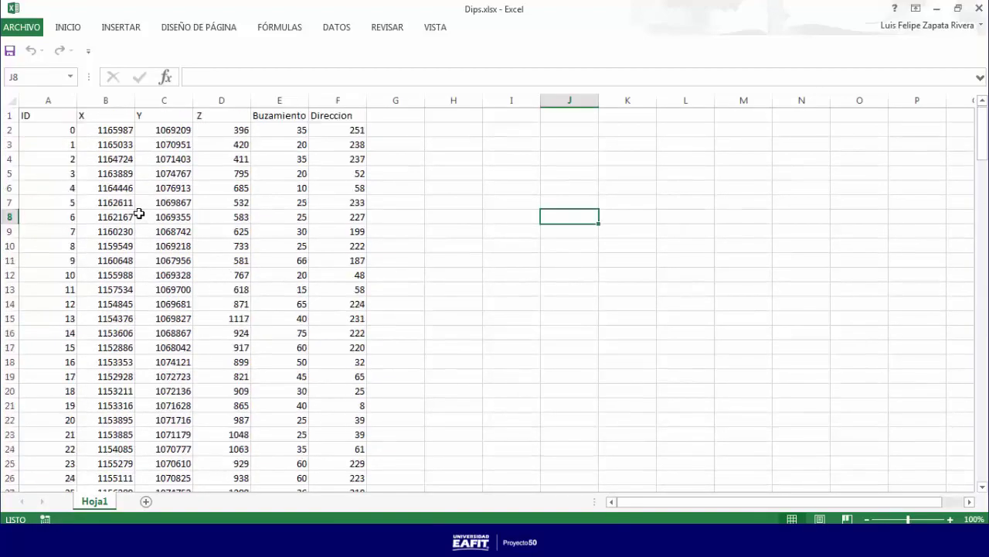
{"action": "left_click", "coordinate": [978, 8]}
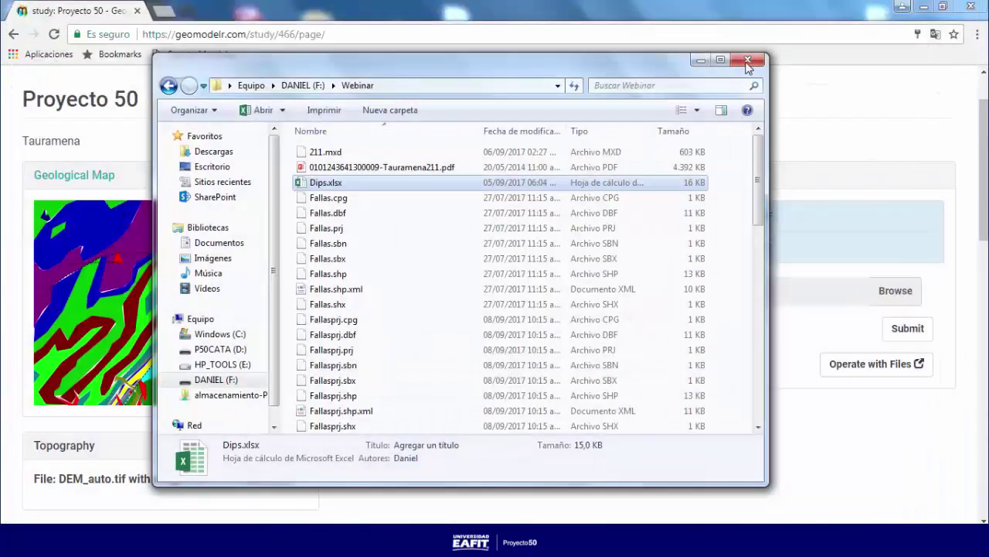
{"action": "left_click", "coordinate": [749, 62]}
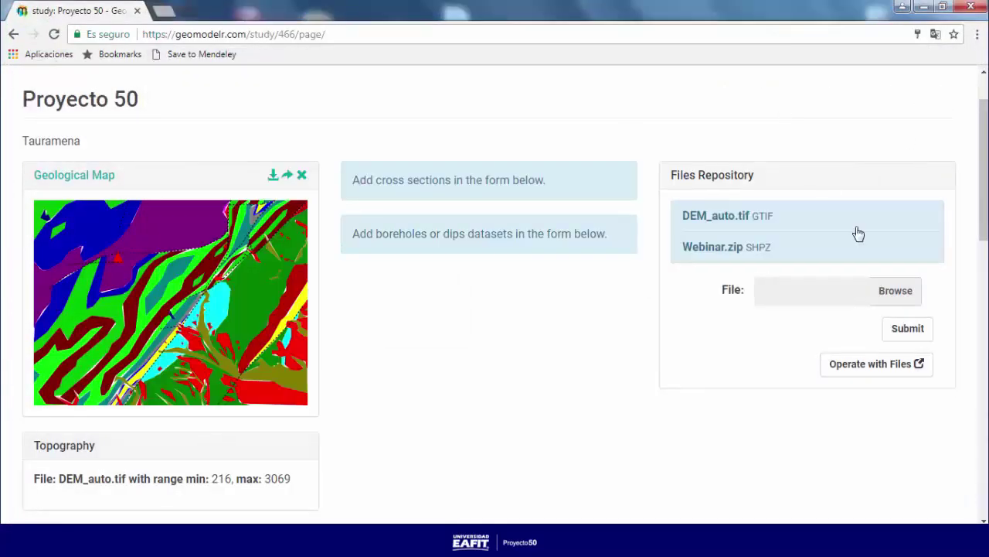
Step: Upload Dips.xlsx from the Webinar folder to the study's Files Repository
{"action": "left_click", "coordinate": [900, 294]}
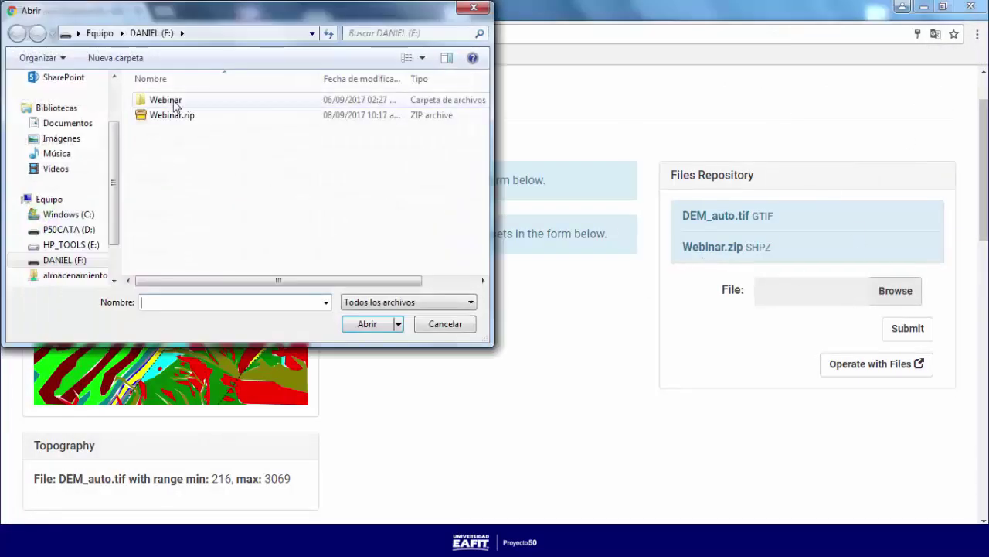
{"action": "double_click", "coordinate": [174, 106]}
{"action": "left_click", "coordinate": [166, 130]}
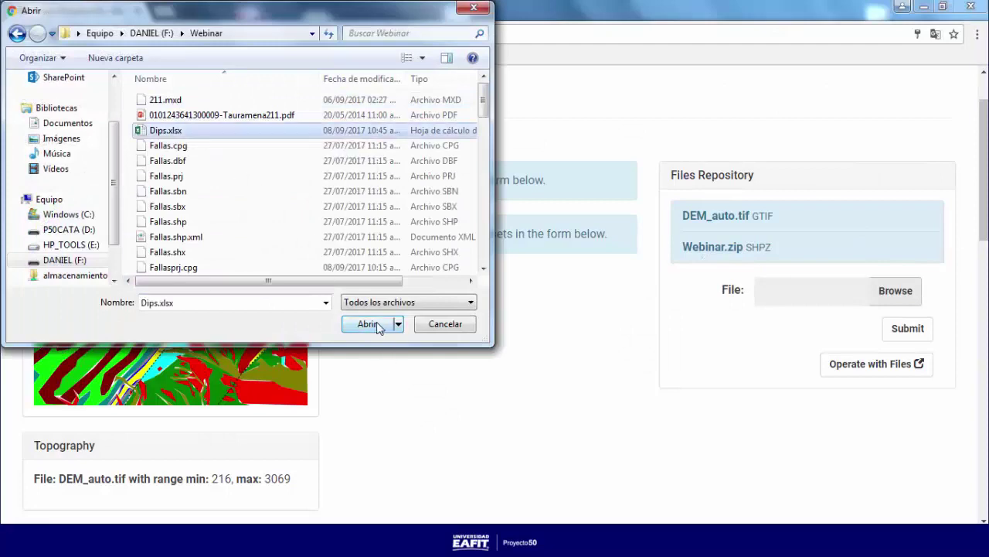
{"action": "left_click", "coordinate": [370, 324]}
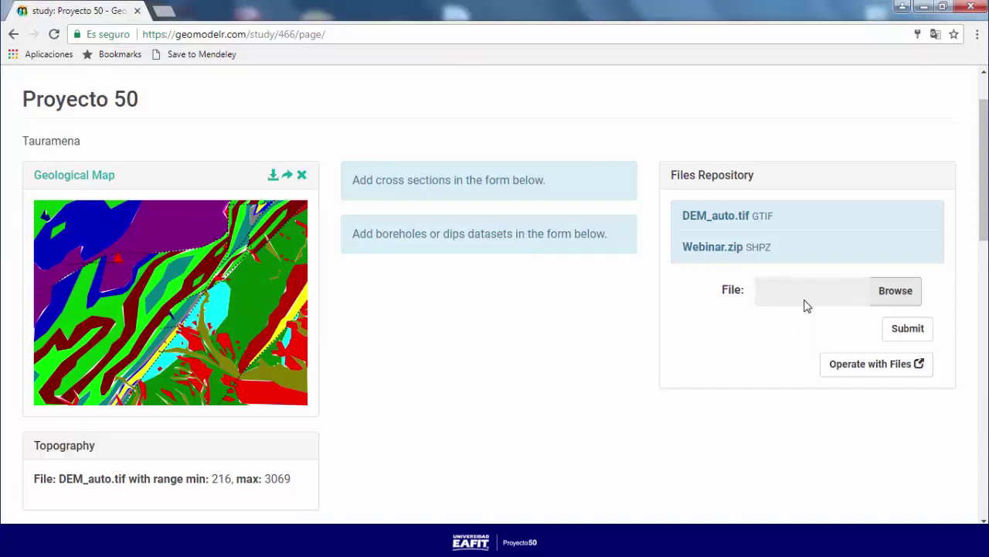
{"action": "left_click", "coordinate": [902, 330]}
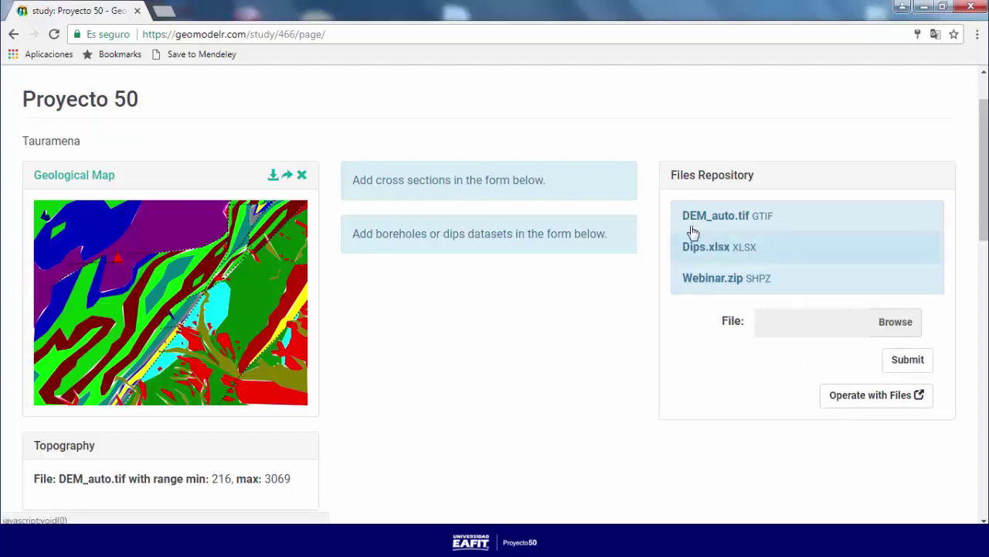
Step: Start a new dataset in the study and name it Buzamientos
{"action": "scroll", "coordinate": [548, 252], "scroll_direction": "down", "scroll_amount": 3}
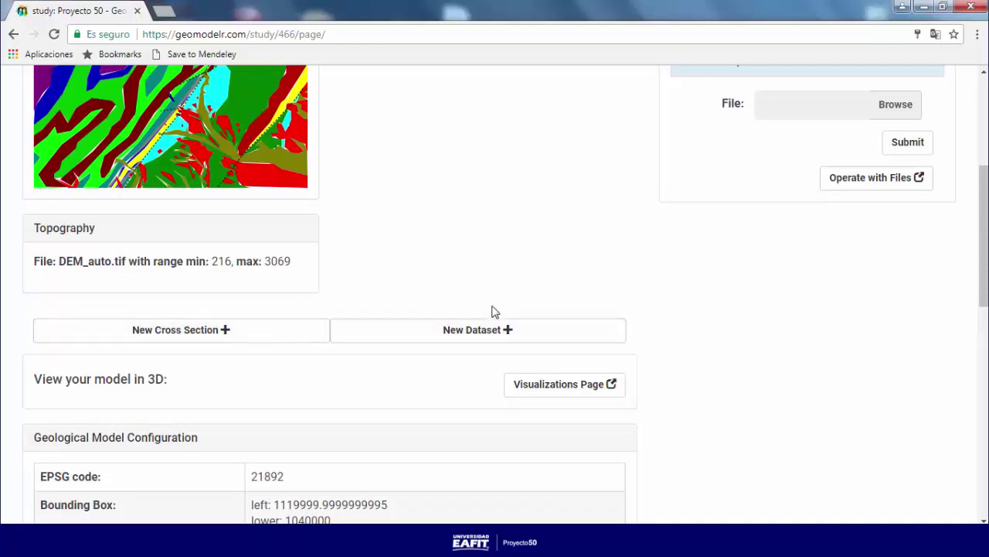
{"action": "left_click", "coordinate": [483, 337]}
{"action": "scroll", "coordinate": [804, 308], "scroll_direction": "down", "scroll_amount": 2}
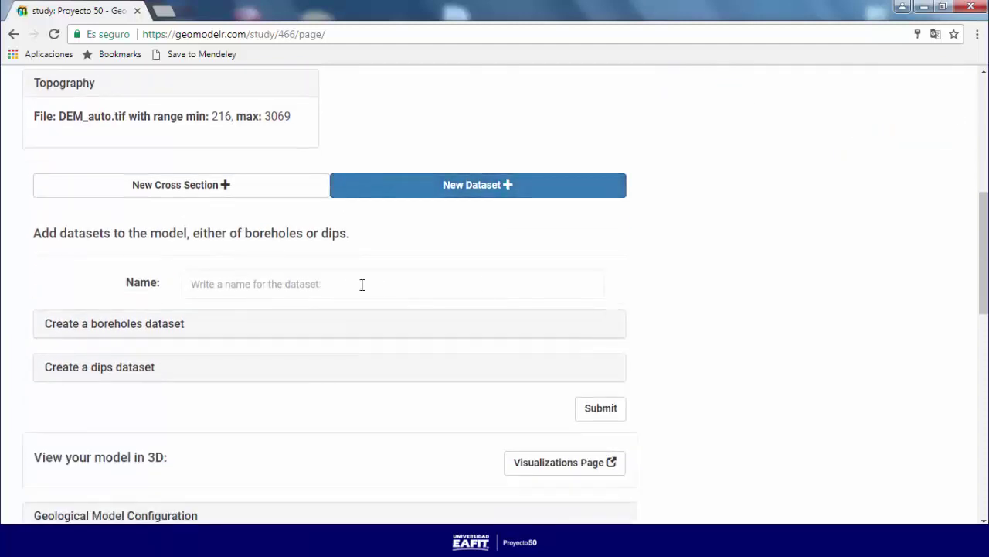
{"action": "type", "text": "Bu"}
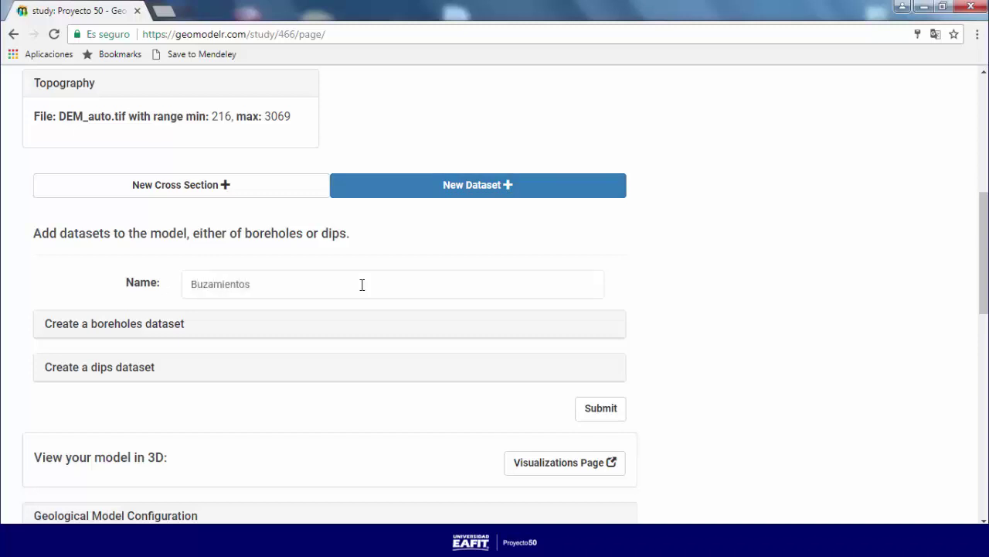
{"action": "type", "text": "zamientos"}
Step: Make the new dataset a dips dataset, using Dips.xlsx as its source file
{"action": "scroll", "coordinate": [323, 311], "scroll_direction": "down", "scroll_amount": 1}
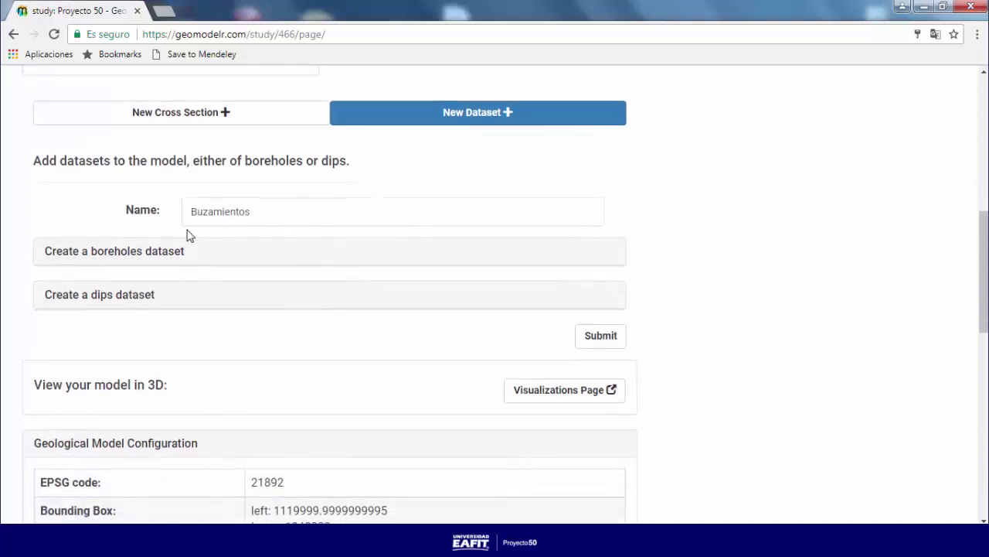
{"action": "left_click", "coordinate": [149, 296]}
{"action": "scroll", "coordinate": [857, 226], "scroll_direction": "down", "scroll_amount": 2}
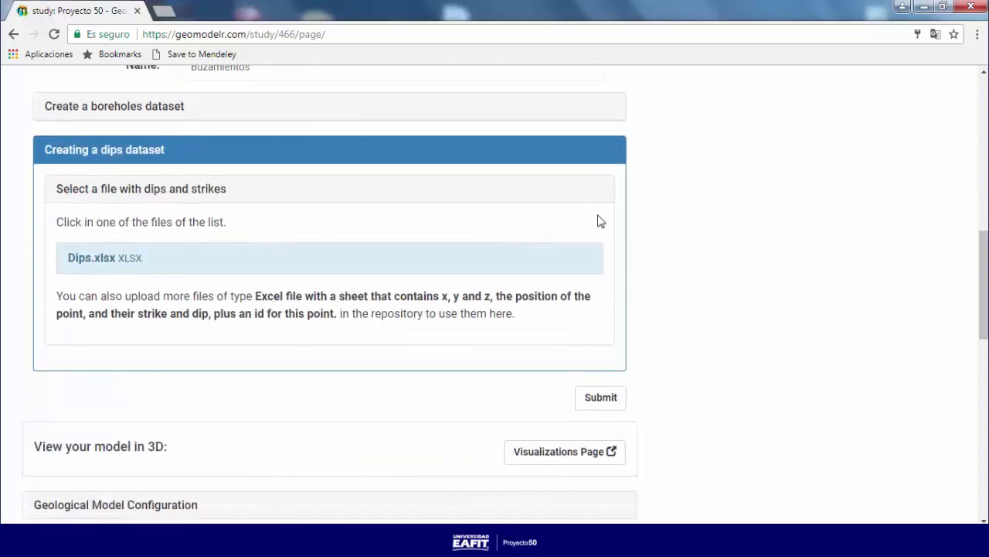
{"action": "left_click", "coordinate": [117, 269]}
{"action": "scroll", "coordinate": [136, 275], "scroll_direction": "down", "scroll_amount": 4}
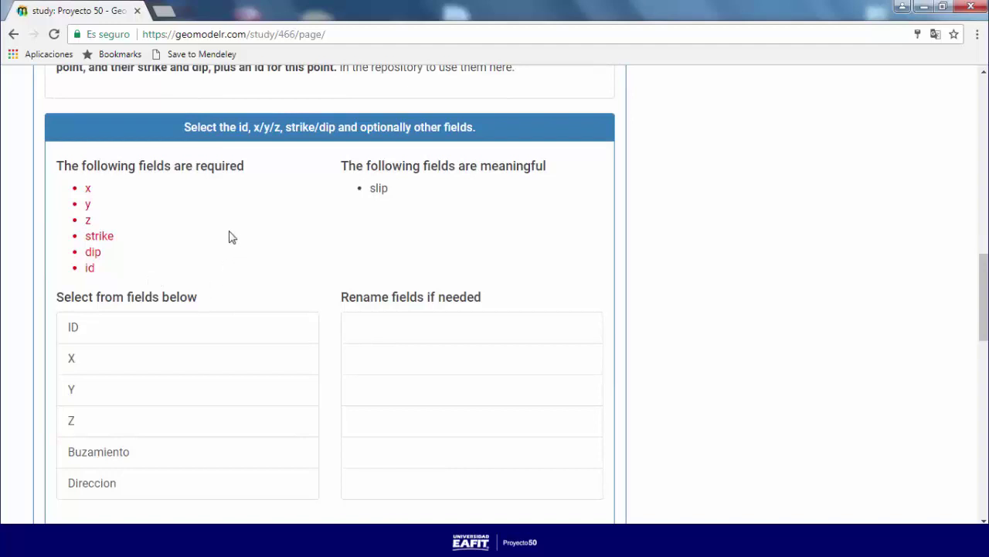
Step: Examine which fields are required for the dips dataset and which source fields are available
{"action": "left_click_drag", "start_coordinate": [58, 168], "coordinate": [246, 167]}
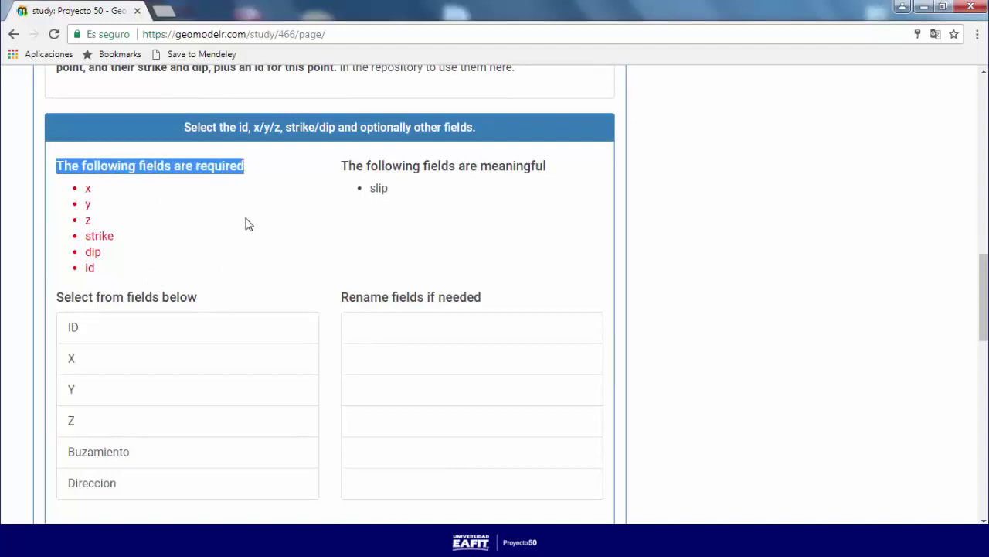
{"action": "left_click", "coordinate": [99, 277]}
{"action": "left_click_drag", "start_coordinate": [99, 277], "coordinate": [69, 188]}
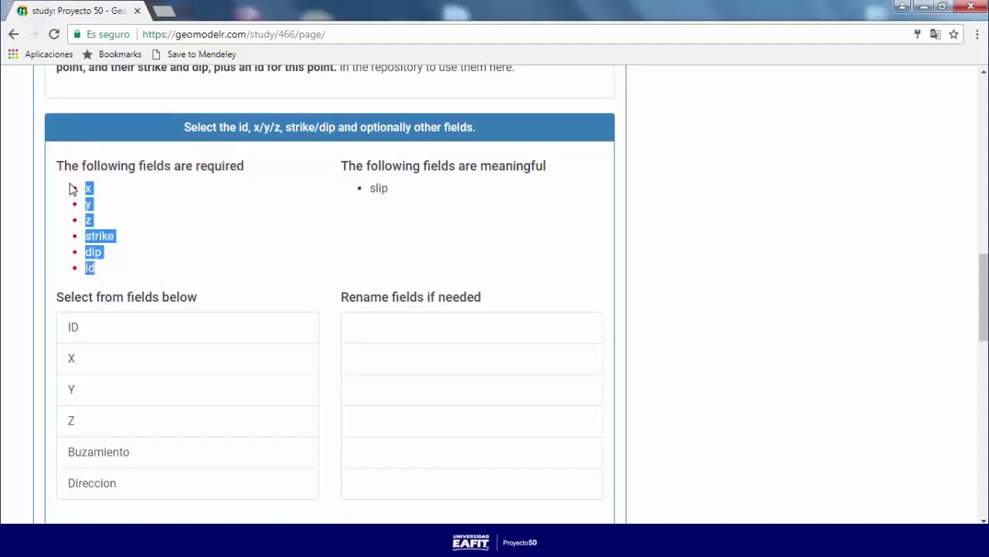
{"action": "scroll", "coordinate": [155, 220], "scroll_direction": "down", "scroll_amount": 1}
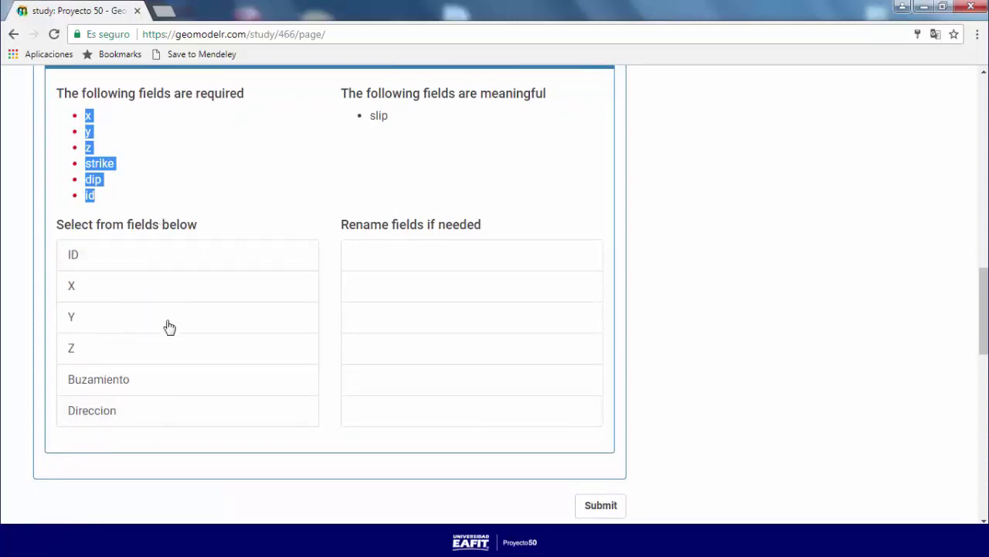
{"action": "left_click", "coordinate": [201, 195]}
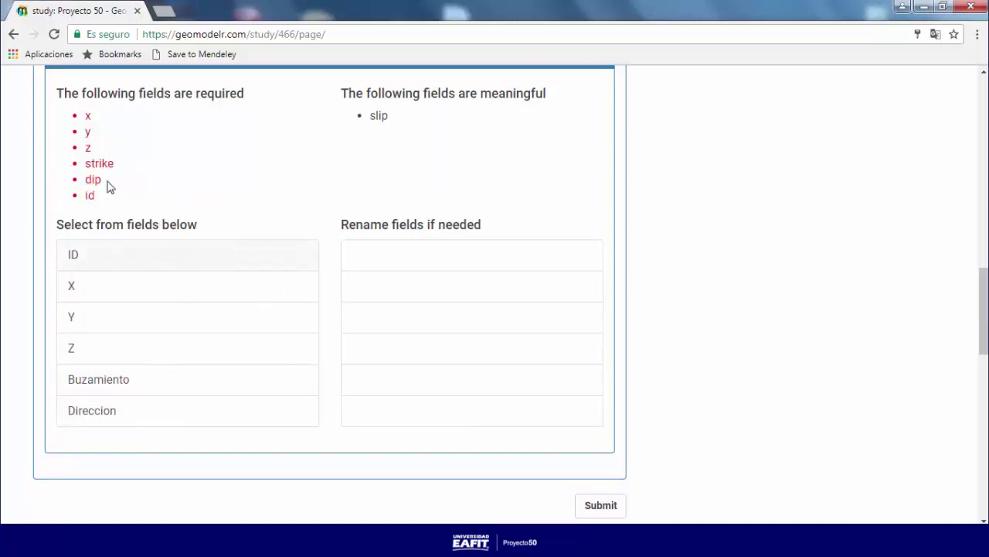
{"action": "left_click_drag", "start_coordinate": [86, 120], "coordinate": [160, 168]}
{"action": "left_click", "coordinate": [163, 172]}
Step: Include the source fields ID, X, Y and Z, loading them as id, x, y and z
{"action": "left_click", "coordinate": [118, 255]}
{"action": "left_click", "coordinate": [118, 272]}
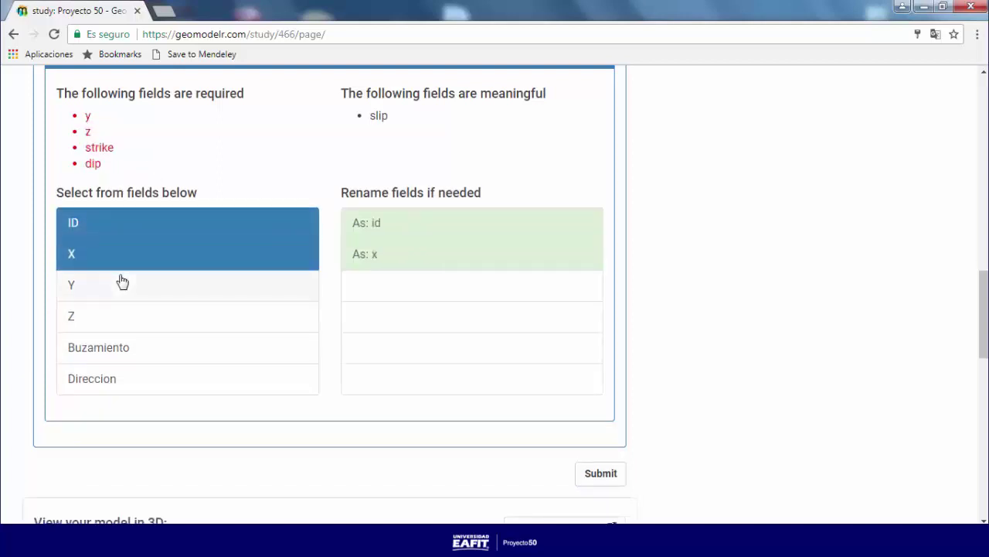
{"action": "left_click", "coordinate": [121, 281]}
{"action": "left_click", "coordinate": [127, 295]}
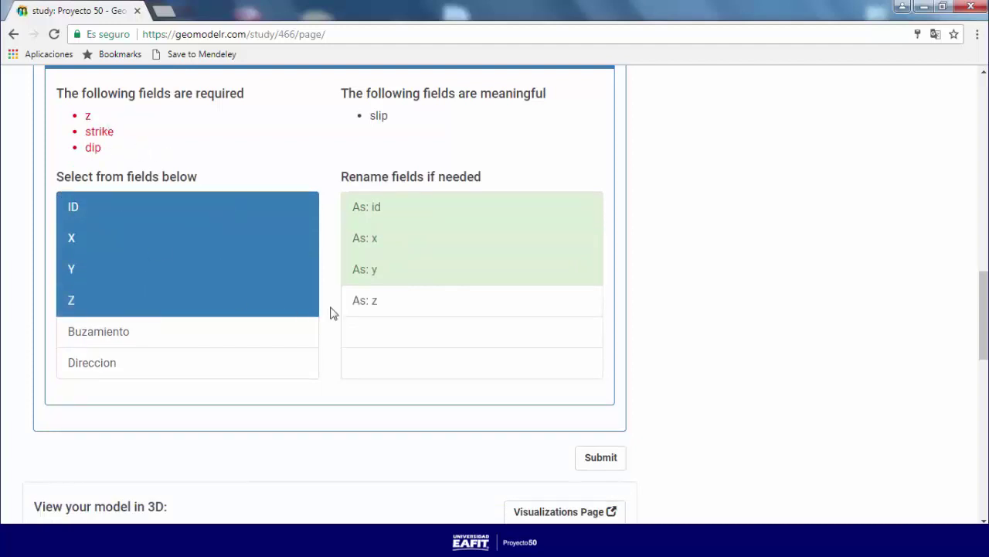
{"action": "left_click", "coordinate": [360, 300]}
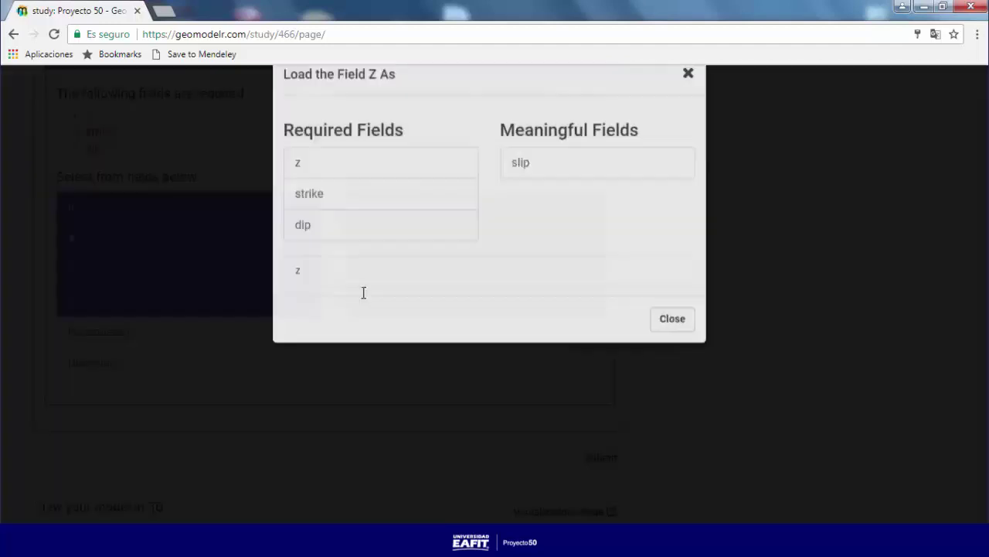
{"action": "left_click", "coordinate": [321, 206]}
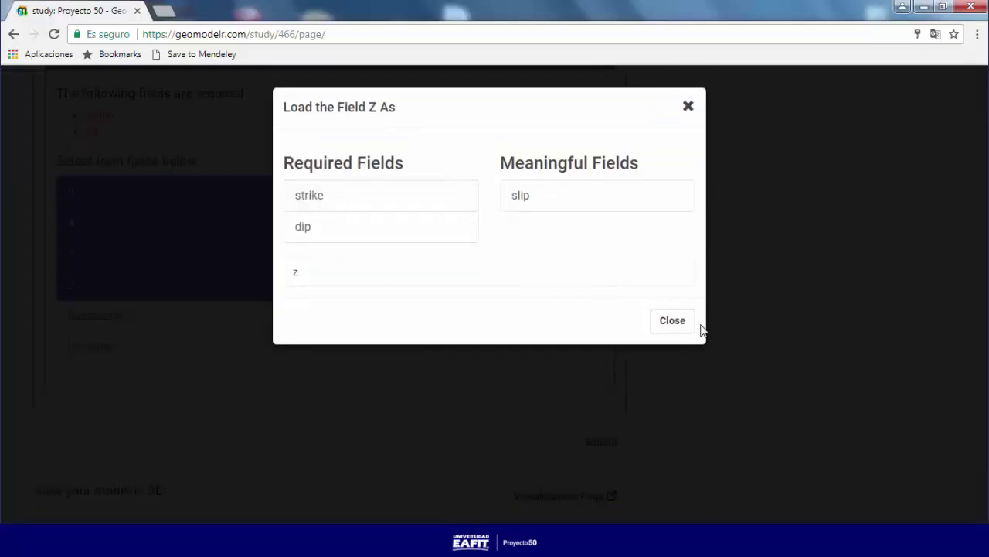
{"action": "left_click", "coordinate": [681, 323]}
Step: Include the Buzamiento field and load it as the required dip field
{"action": "left_click", "coordinate": [159, 318]}
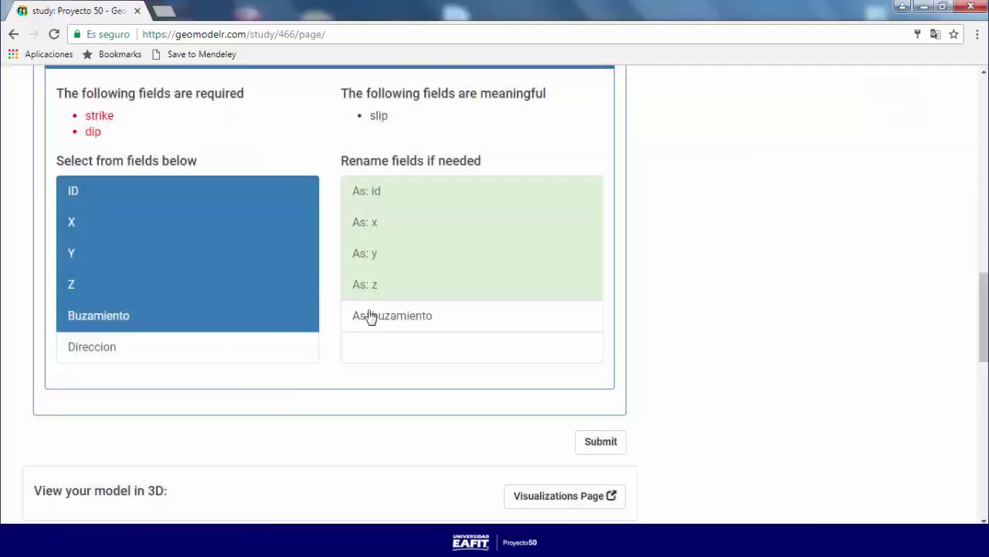
{"action": "left_click", "coordinate": [390, 316]}
{"action": "left_click", "coordinate": [380, 226]}
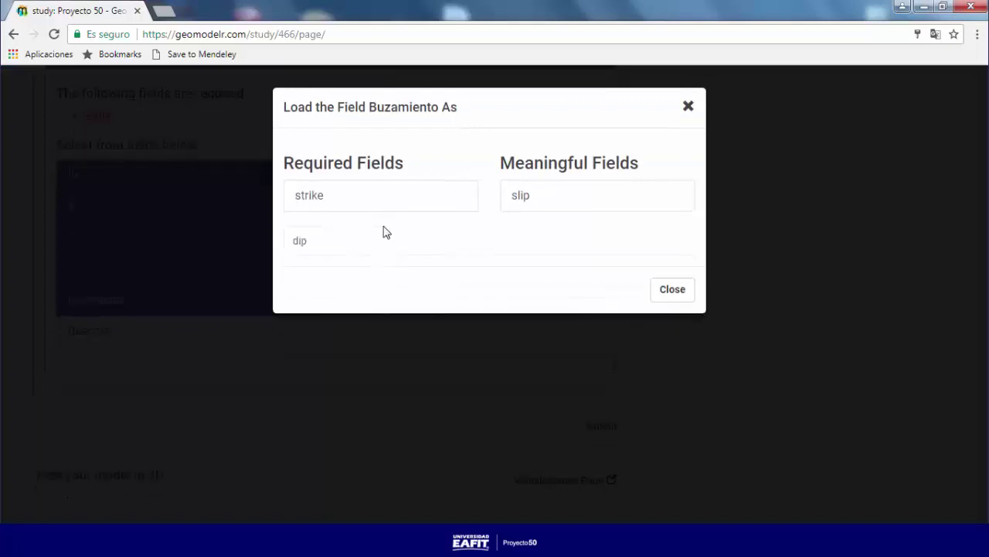
{"action": "left_click", "coordinate": [680, 293]}
Step: Include the Direccion field and load it as the required strike field
{"action": "left_click", "coordinate": [192, 334]}
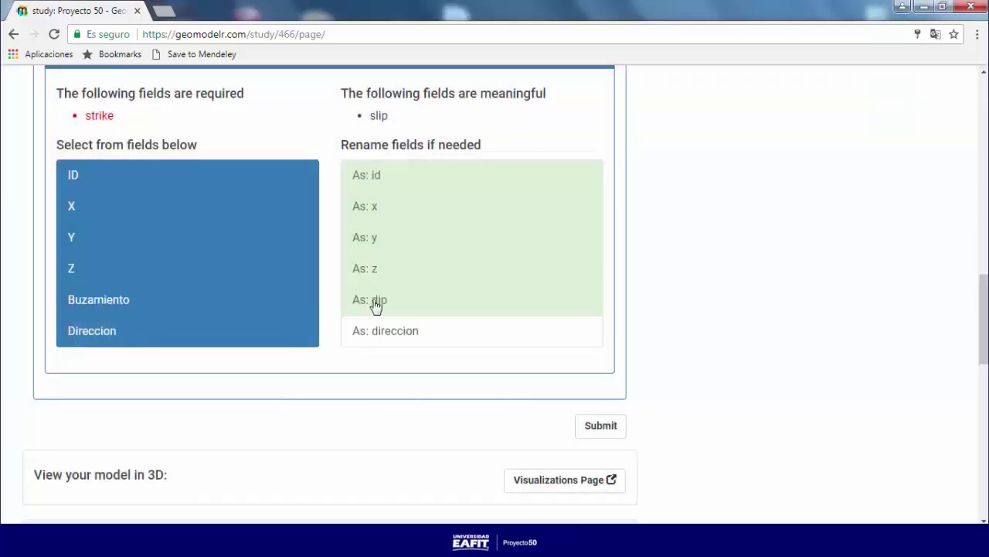
{"action": "left_click", "coordinate": [403, 324]}
{"action": "left_click", "coordinate": [381, 204]}
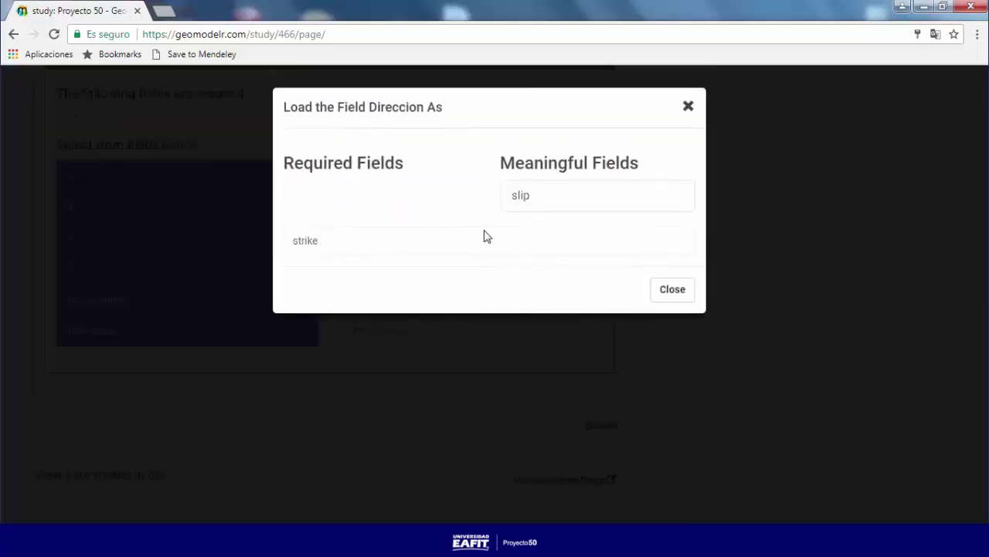
{"action": "left_click", "coordinate": [671, 291]}
Step: Submit the dips dataset and check the dip count and properties listed for Buzamientos
{"action": "scroll", "coordinate": [823, 333], "scroll_direction": "down", "scroll_amount": 1}
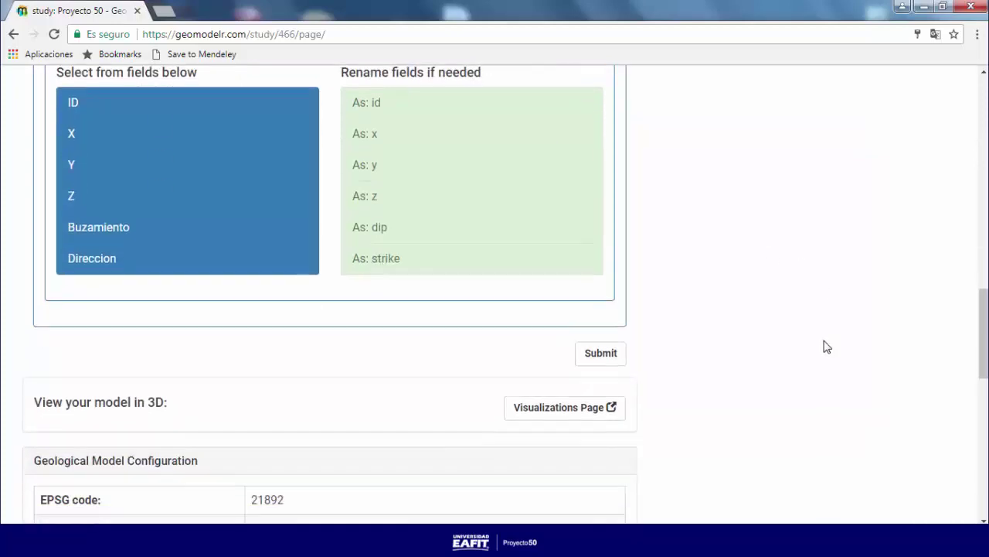
{"action": "scroll", "coordinate": [755, 363], "scroll_direction": "down", "scroll_amount": 5}
{"action": "scroll", "coordinate": [754, 363], "scroll_direction": "up", "scroll_amount": 10}
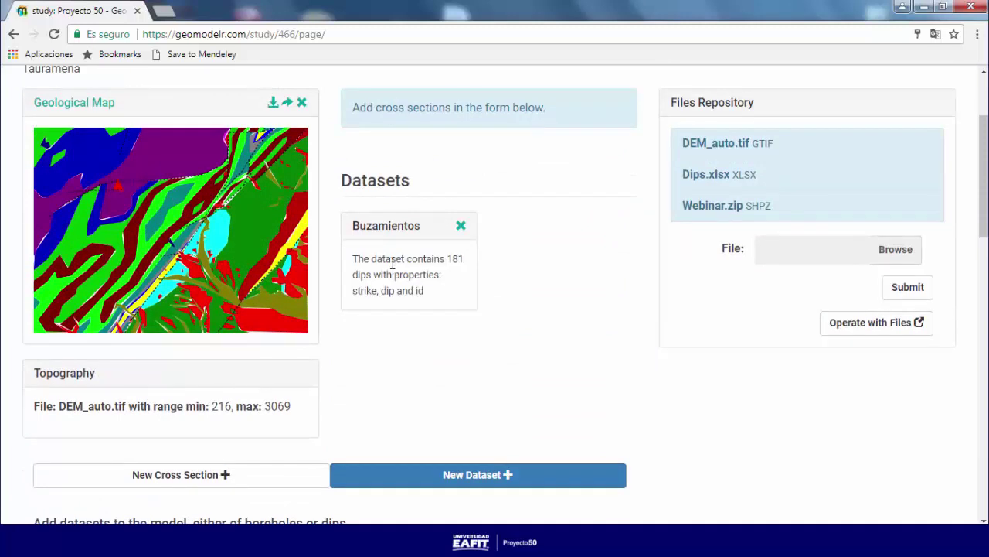
{"action": "double_click", "coordinate": [456, 258]}
{"action": "left_click_drag", "start_coordinate": [395, 276], "coordinate": [423, 276]}
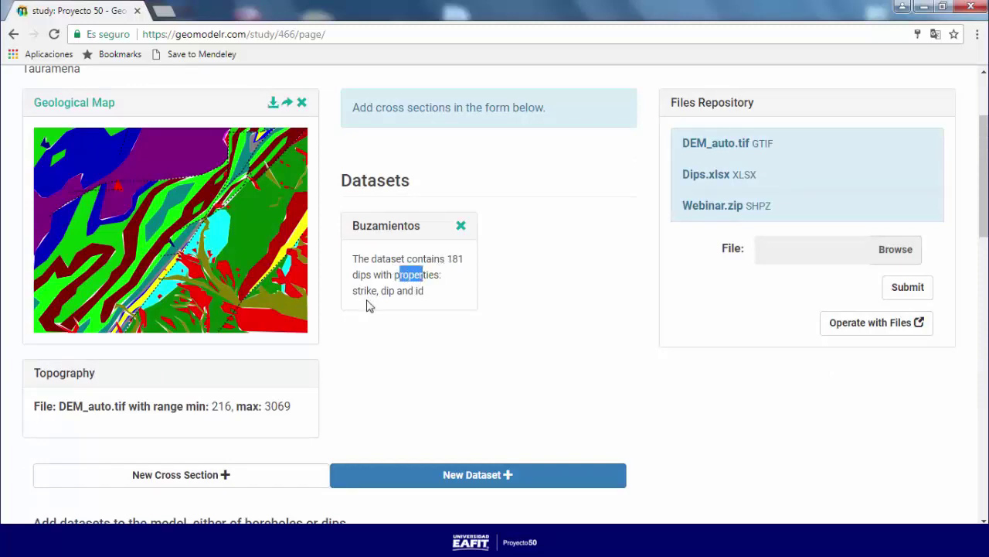
Step: Open the study's geological map in the geology editor and bring the whole map into view
{"action": "left_click", "coordinate": [524, 310]}
{"action": "scroll", "coordinate": [539, 309], "scroll_direction": "up", "scroll_amount": 1}
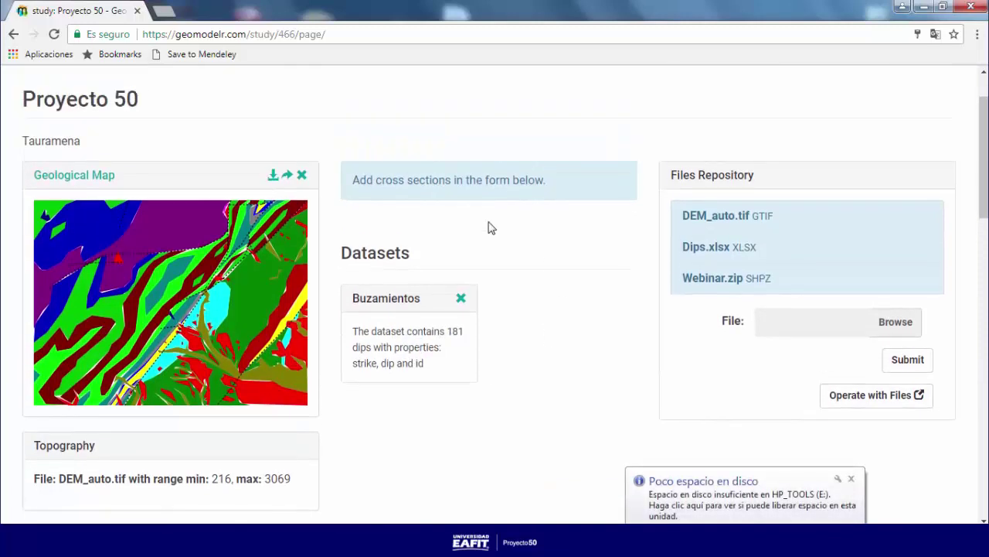
{"action": "left_click", "coordinate": [249, 267]}
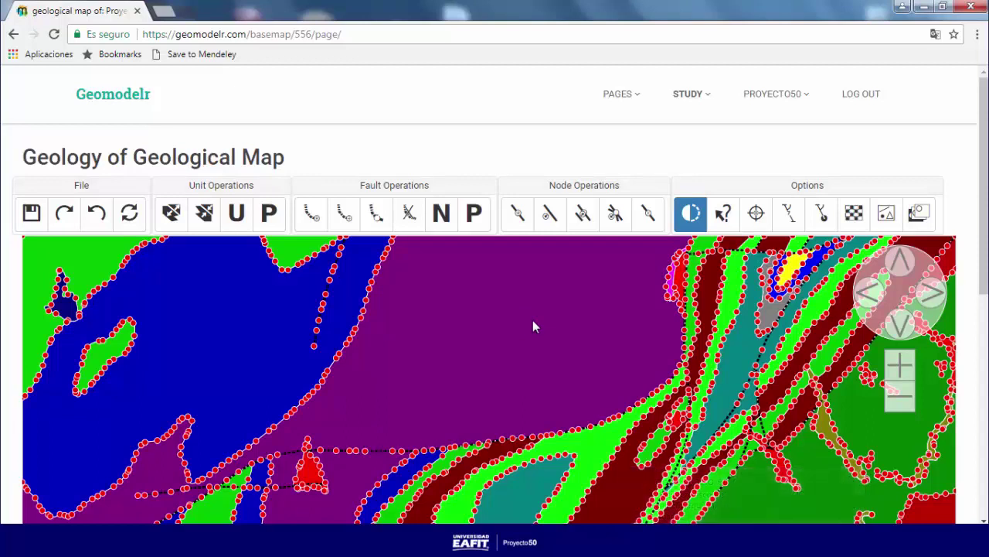
{"action": "left_click", "coordinate": [910, 401]}
{"action": "scroll", "coordinate": [984, 220], "scroll_direction": "down", "scroll_amount": 1}
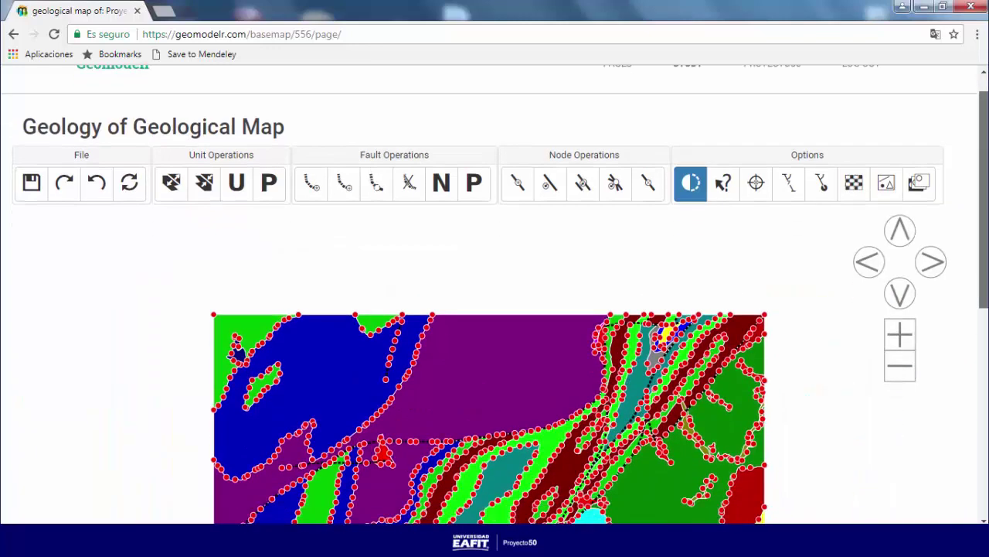
{"action": "scroll", "coordinate": [495, 309], "scroll_direction": "down", "scroll_amount": 3}
{"action": "scroll", "coordinate": [495, 309], "scroll_direction": "up", "scroll_amount": 1}
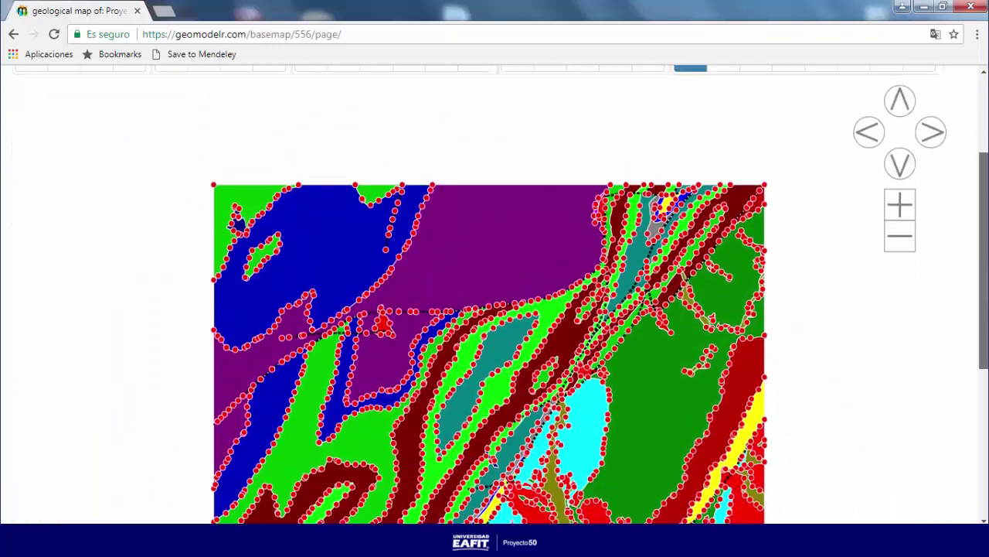
{"action": "left_click", "coordinate": [901, 143]}
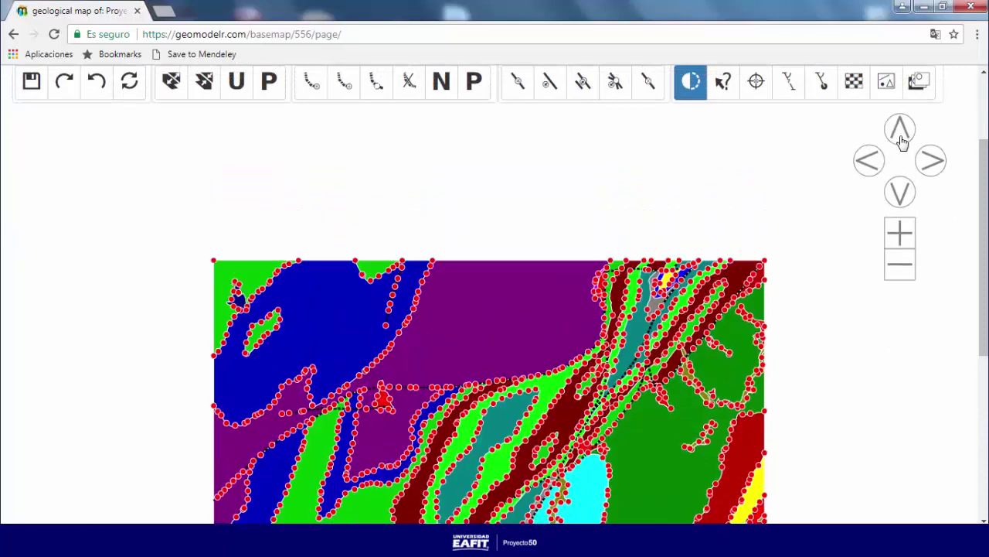
{"action": "left_click", "coordinate": [902, 193]}
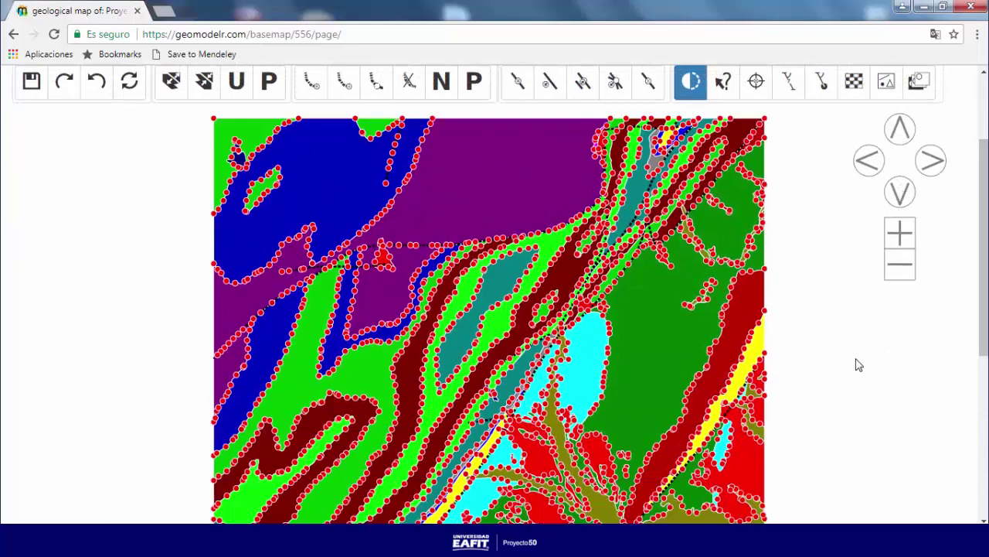
Step: Examine the editor's Unit Operations, Fault Operations and Node Operations tool groups above the geological map
{"action": "scroll", "coordinate": [858, 365], "scroll_direction": "up", "scroll_amount": 1}
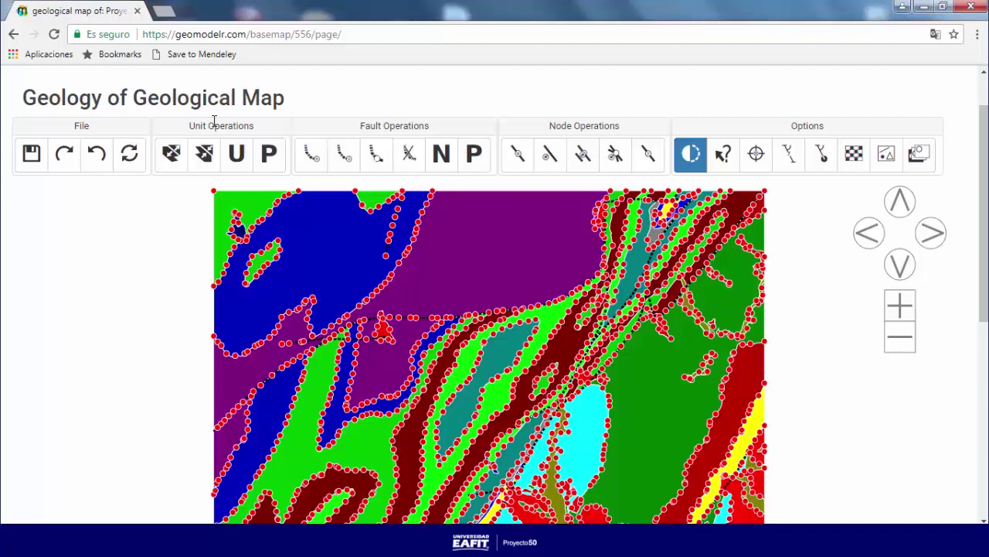
{"action": "left_click_drag", "start_coordinate": [194, 128], "coordinate": [228, 129]}
{"action": "left_click", "coordinate": [271, 133]}
{"action": "left_click_drag", "start_coordinate": [360, 126], "coordinate": [429, 130]}
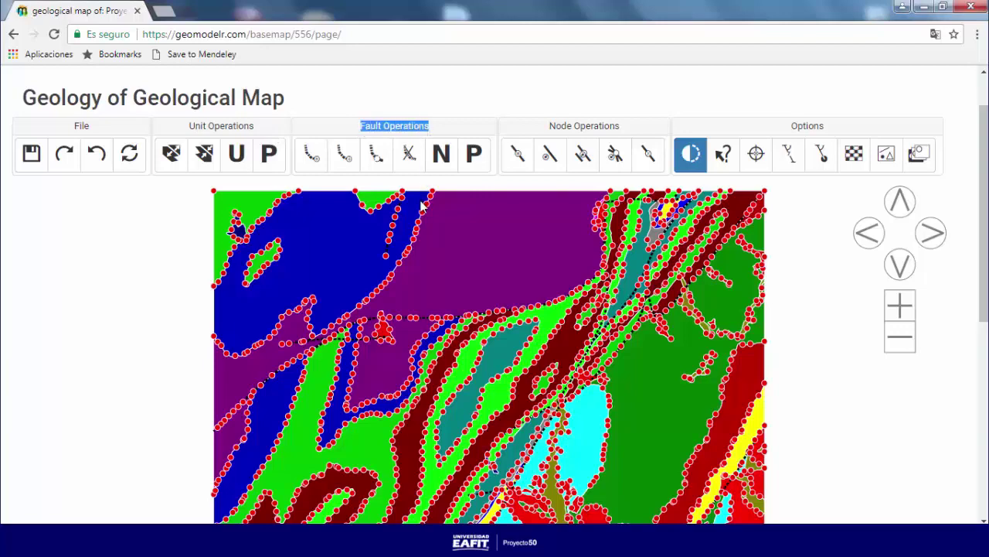
{"action": "left_click_drag", "start_coordinate": [549, 126], "coordinate": [609, 128]}
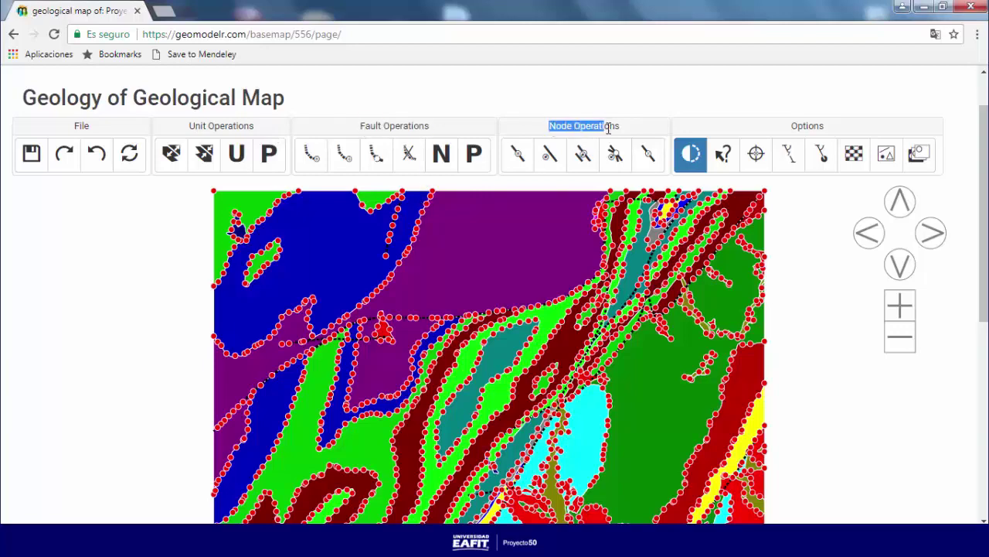
{"action": "scroll", "coordinate": [636, 193], "scroll_direction": "down", "scroll_amount": 1}
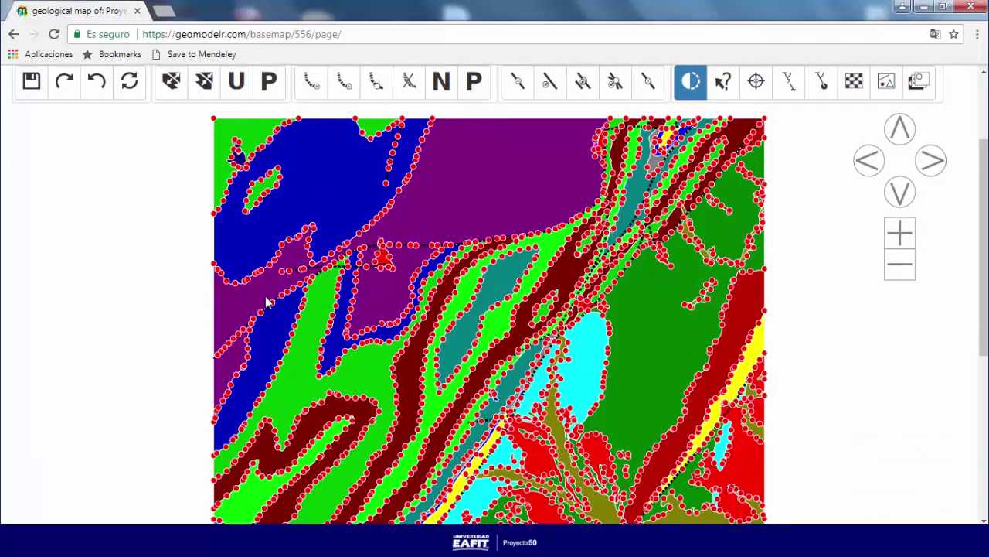
{"action": "scroll", "coordinate": [268, 301], "scroll_direction": "up", "scroll_amount": 1}
{"action": "scroll", "coordinate": [541, 193], "scroll_direction": "down", "scroll_amount": 1}
Step: Try switching the active map editing option off and back on
{"action": "left_click", "coordinate": [693, 89]}
{"action": "left_click", "coordinate": [692, 89]}
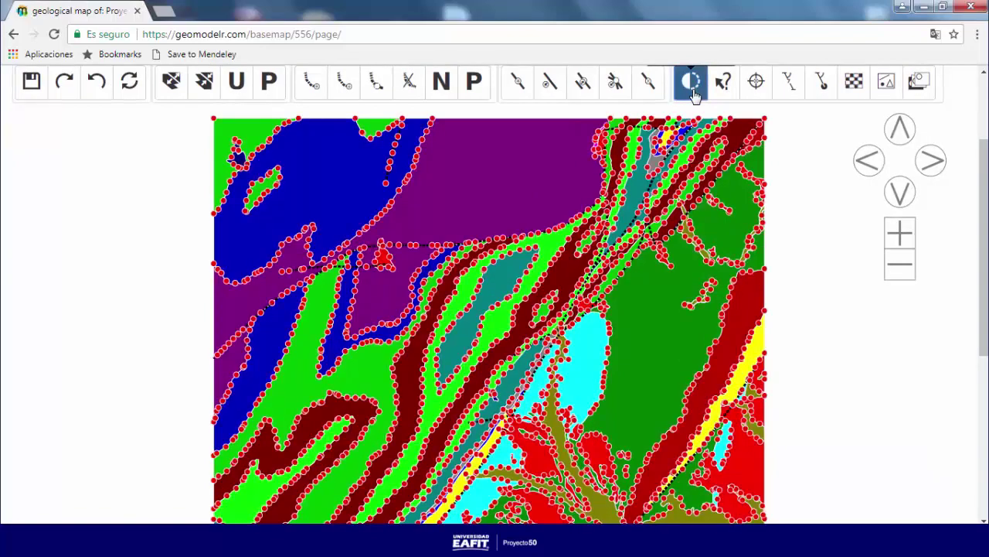
{"action": "left_click", "coordinate": [693, 89]}
{"action": "left_click", "coordinate": [693, 89]}
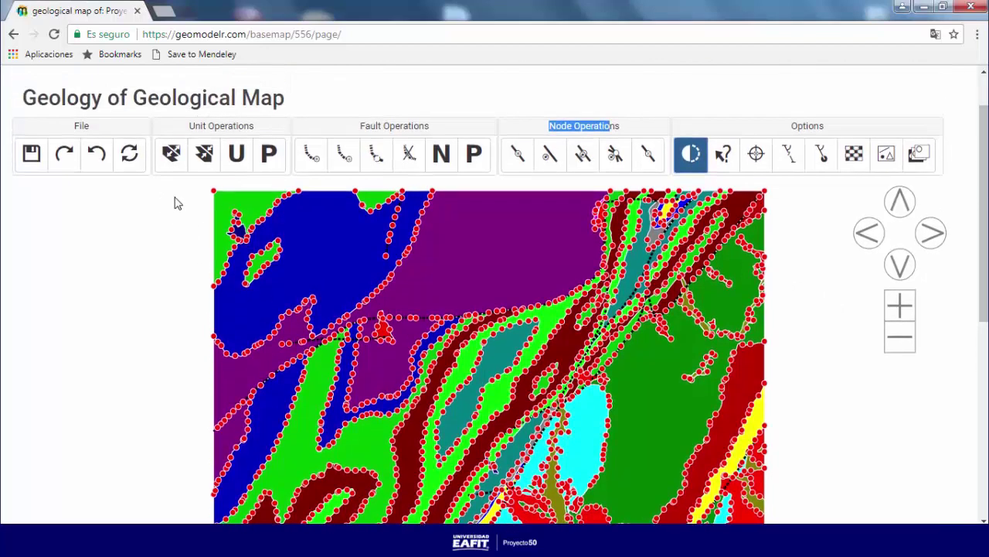
Step: Draw a closed, elongated new polygon inside the large blue unit in the map's northwest
{"action": "scroll", "coordinate": [177, 203], "scroll_direction": "up", "scroll_amount": 1}
{"action": "left_click", "coordinate": [903, 310]}
{"action": "left_click", "coordinate": [900, 203]}
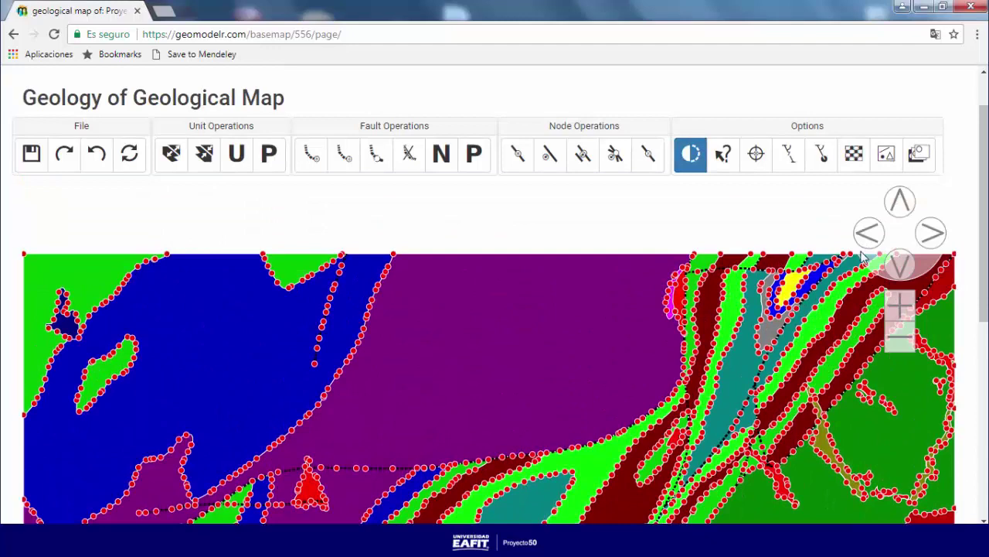
{"action": "left_click", "coordinate": [865, 242]}
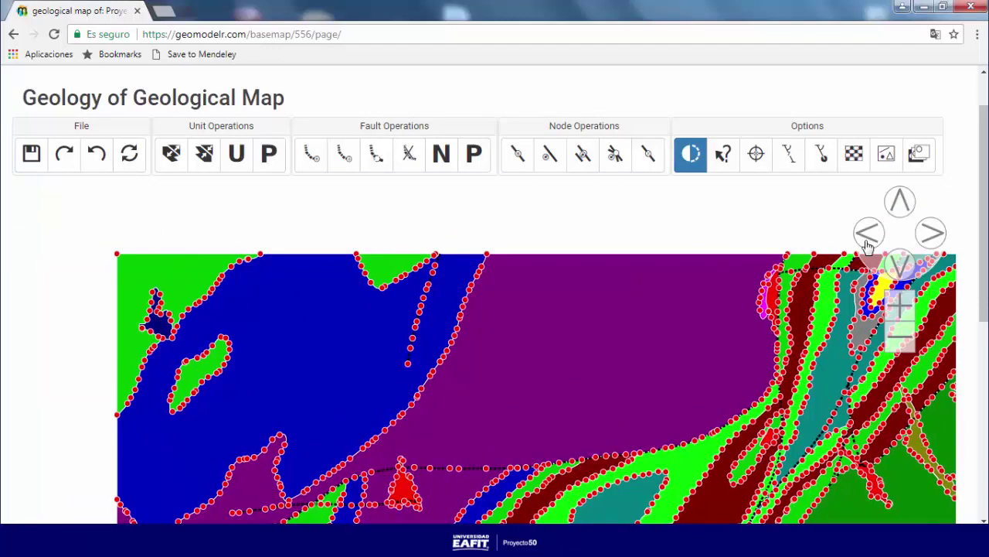
{"action": "left_click", "coordinate": [895, 269]}
{"action": "left_click", "coordinate": [869, 239]}
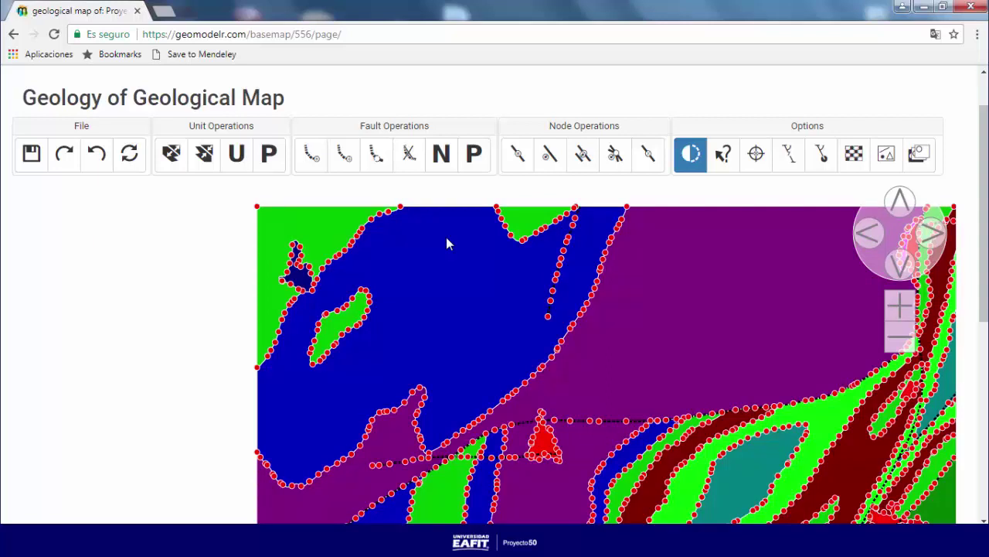
{"action": "left_click", "coordinate": [171, 154]}
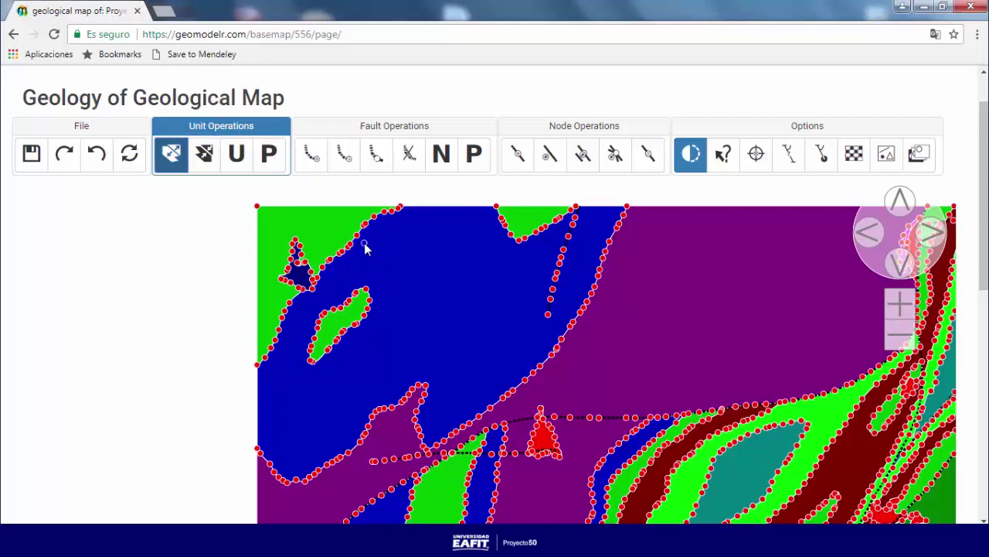
{"action": "left_click", "coordinate": [426, 265]}
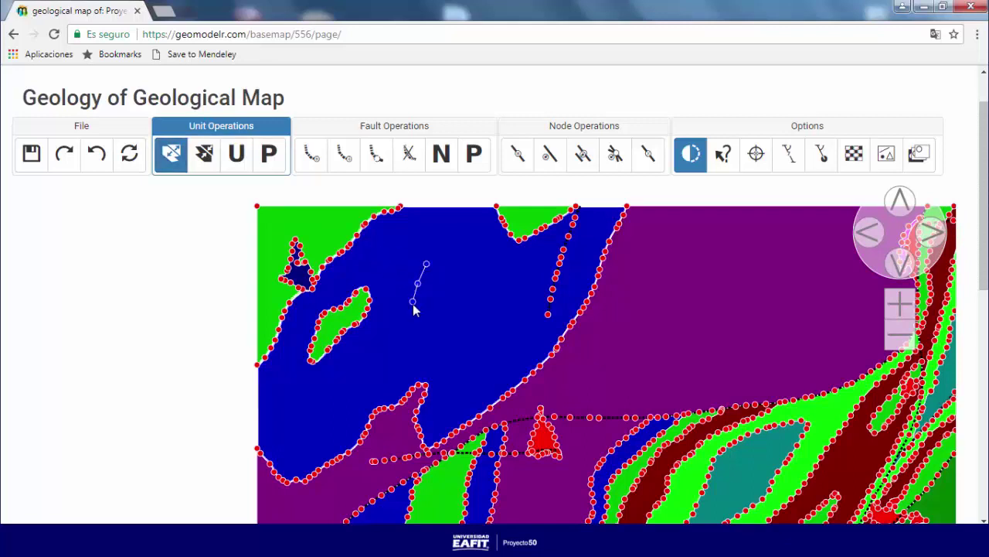
{"action": "mouse_move", "coordinate": [436, 356]}
{"action": "left_mouse_down"}
{"action": "mouse_move", "coordinate": [457, 364]}
{"action": "mouse_move", "coordinate": [470, 338]}
{"action": "mouse_move", "coordinate": [455, 256]}
{"action": "mouse_move", "coordinate": [442, 245]}
{"action": "mouse_move", "coordinate": [425, 266]}
{"action": "left_mouse_up"}
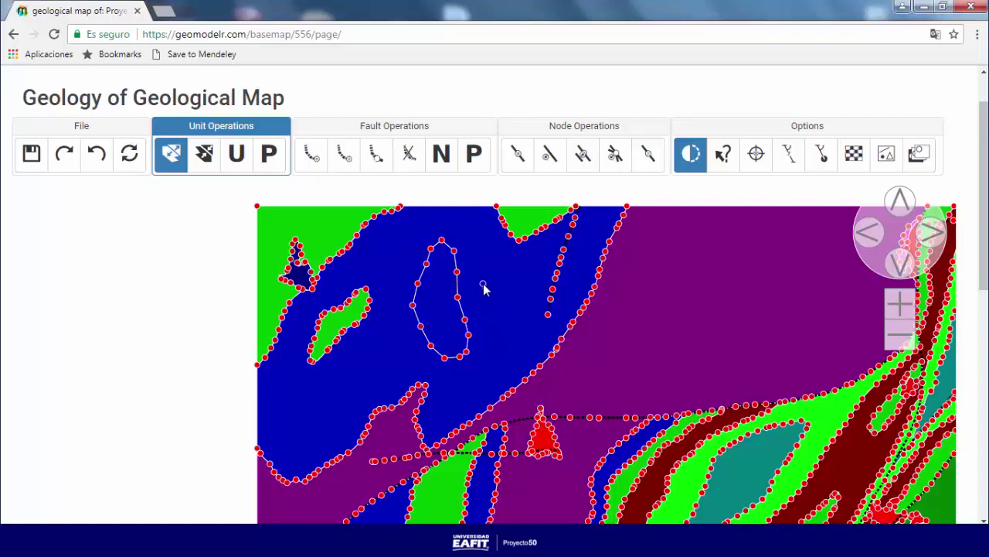
Step: Draw a second narrow closed polygon east of the first, and a dividing line west of it across the blue unit
{"action": "mouse_move", "coordinate": [484, 288]}
{"action": "left_mouse_down"}
{"action": "mouse_move", "coordinate": [489, 339]}
{"action": "mouse_move", "coordinate": [503, 345]}
{"action": "mouse_move", "coordinate": [503, 308]}
{"action": "mouse_move", "coordinate": [520, 277]}
{"action": "mouse_move", "coordinate": [487, 242]}
{"action": "mouse_move", "coordinate": [483, 280]}
{"action": "left_mouse_up"}
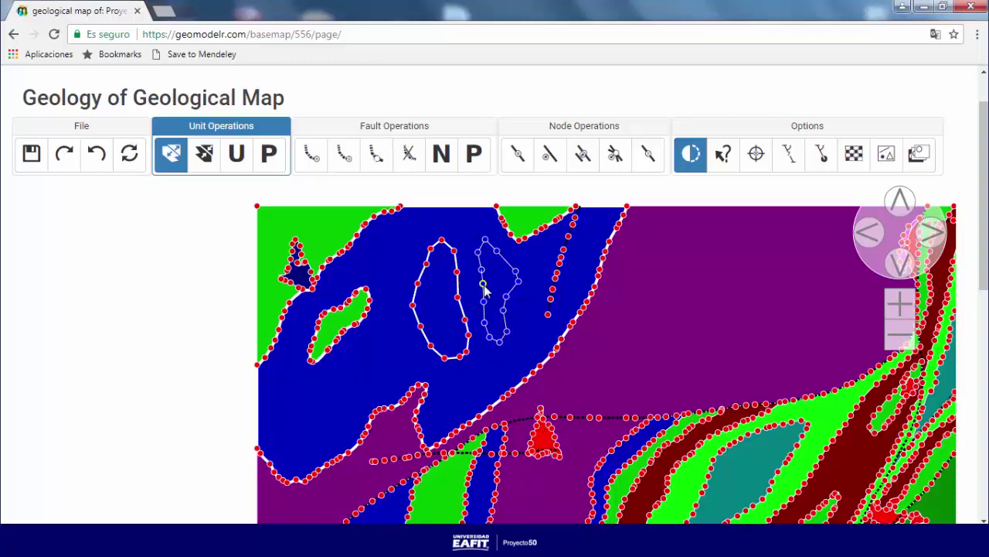
{"action": "left_click_drag", "start_coordinate": [484, 288], "coordinate": [485, 289]}
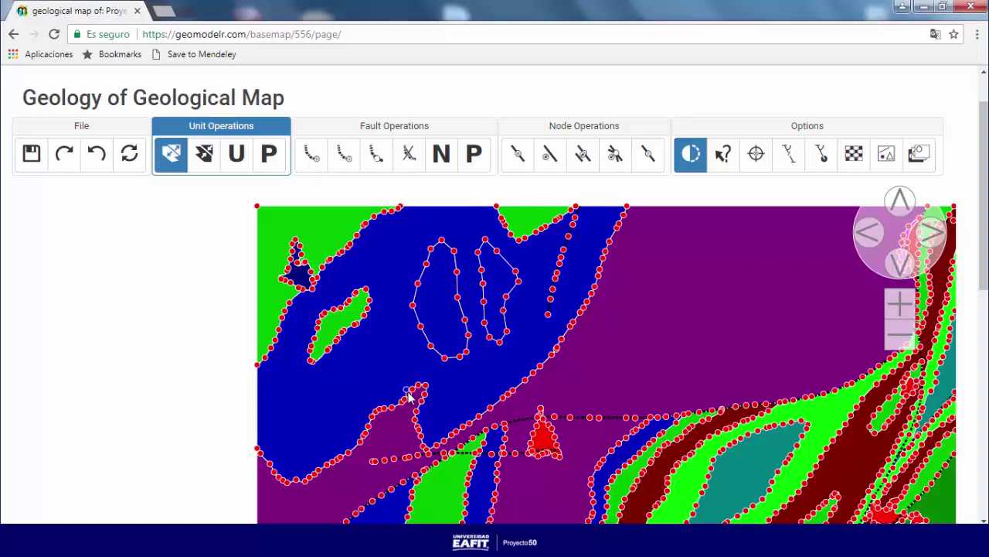
{"action": "mouse_move", "coordinate": [412, 398]}
{"action": "left_mouse_down"}
{"action": "mouse_move", "coordinate": [394, 378]}
{"action": "mouse_move", "coordinate": [378, 287]}
{"action": "mouse_move", "coordinate": [353, 249]}
{"action": "left_mouse_up"}
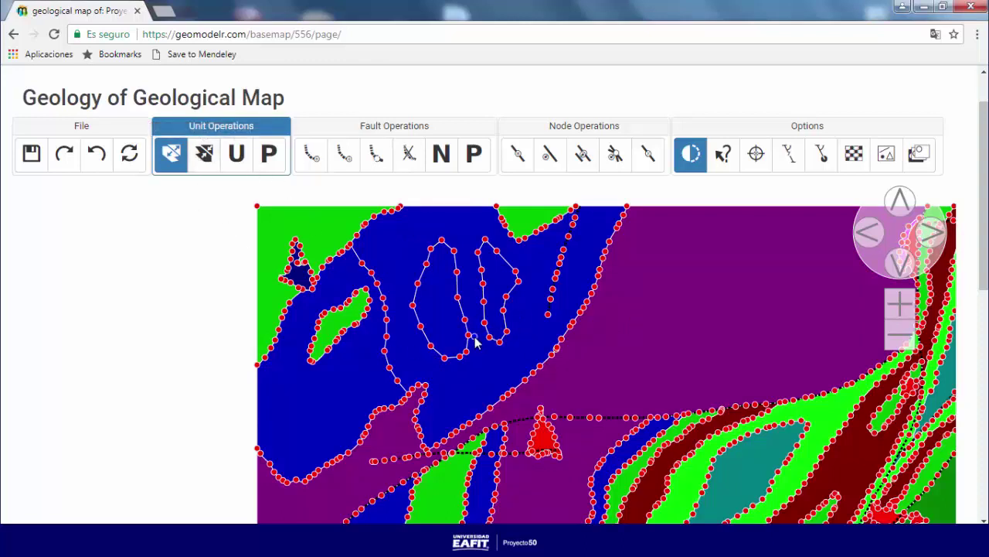
Step: Select the narrow eastern polygon for geological unit assignment and review the list of available units
{"action": "left_click", "coordinate": [245, 165]}
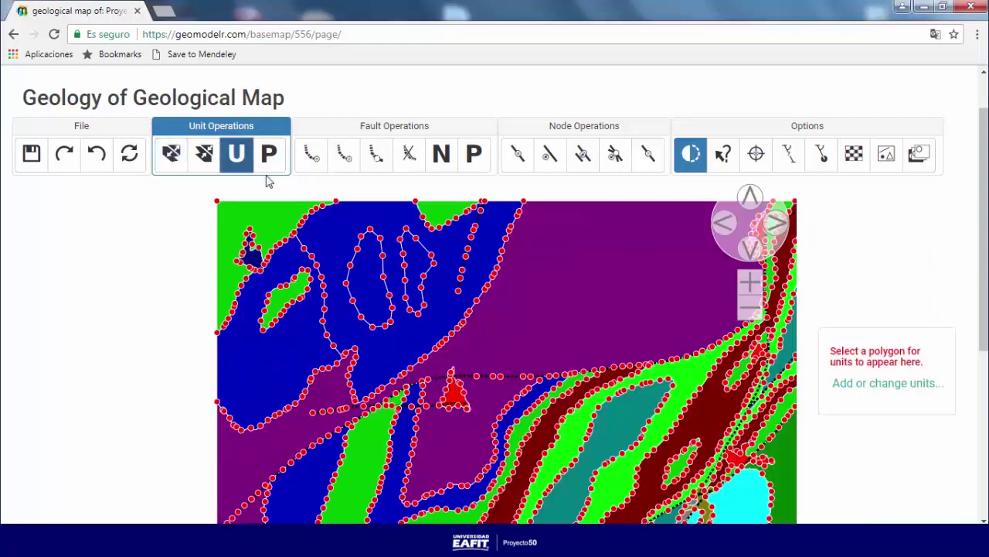
{"action": "left_click", "coordinate": [421, 265]}
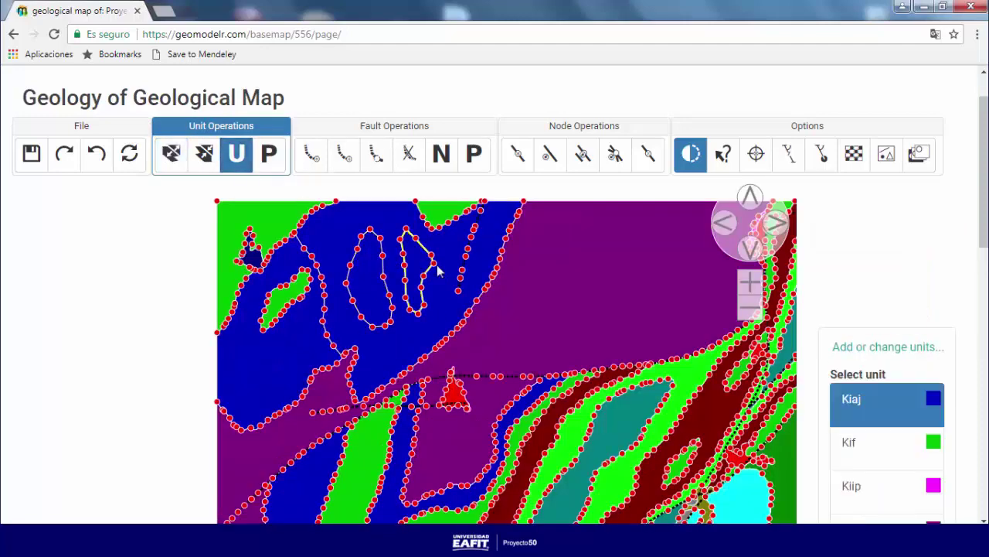
{"action": "scroll", "coordinate": [502, 304], "scroll_direction": "down", "scroll_amount": 1}
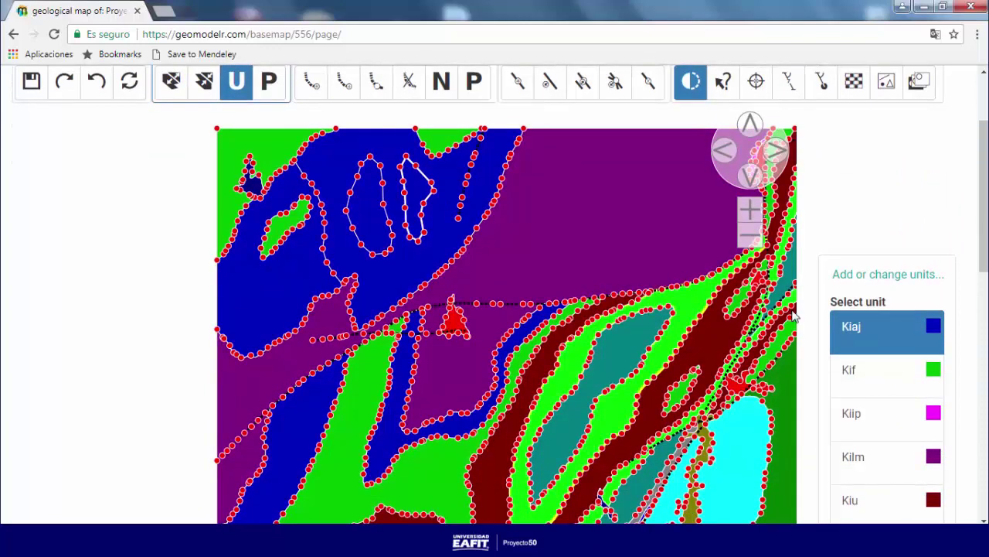
{"action": "scroll", "coordinate": [870, 255], "scroll_direction": "down", "scroll_amount": 9}
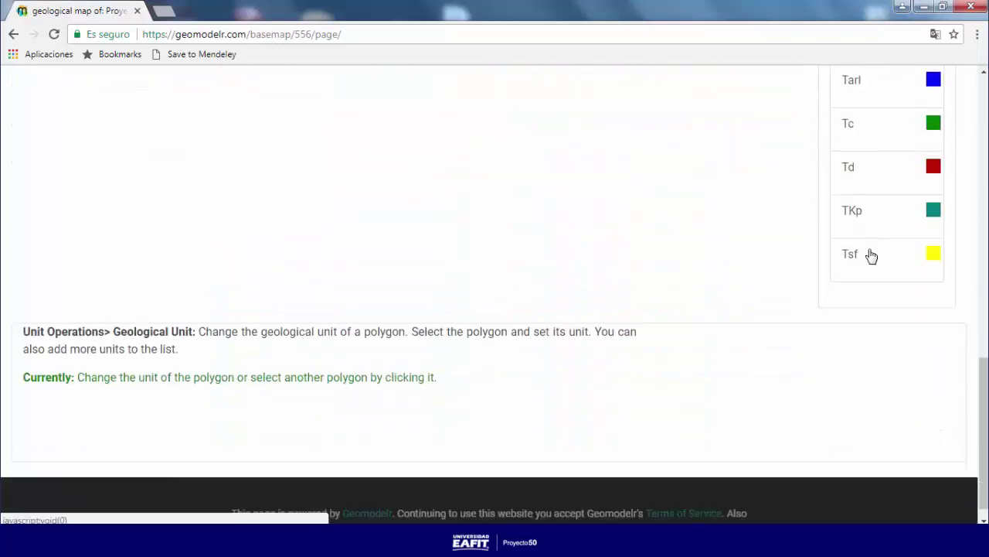
{"action": "scroll", "coordinate": [871, 255], "scroll_direction": "up", "scroll_amount": 8}
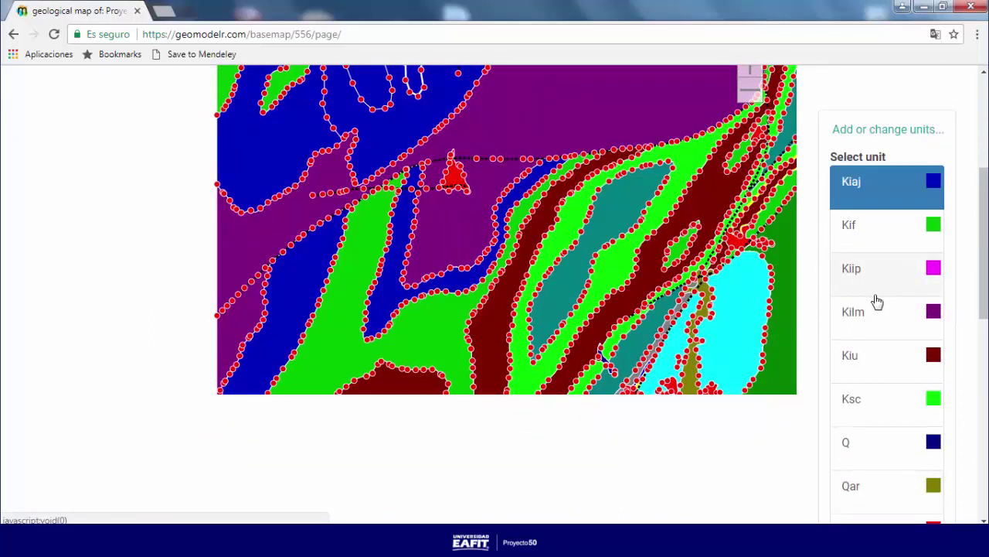
{"action": "scroll", "coordinate": [878, 301], "scroll_direction": "up", "scroll_amount": 1}
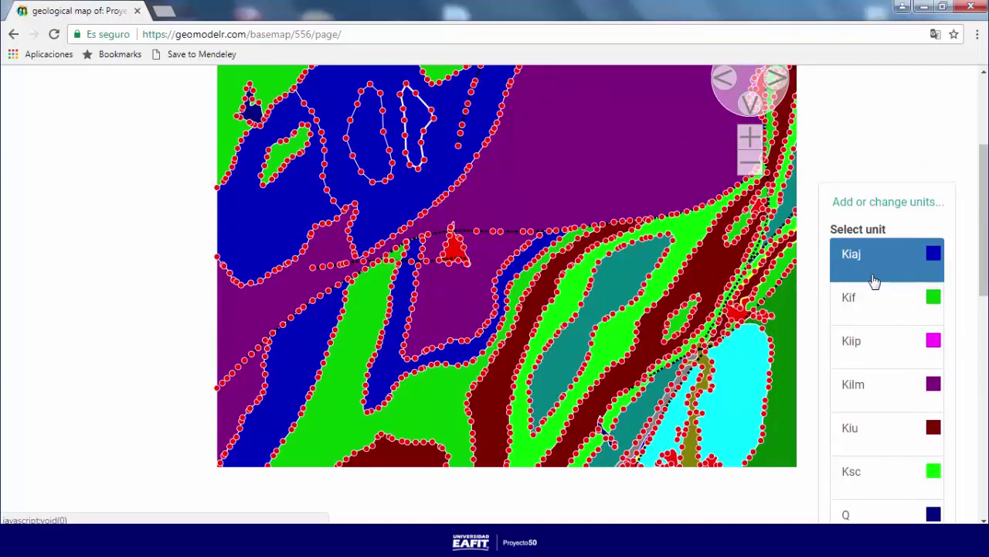
{"action": "scroll", "coordinate": [896, 305], "scroll_direction": "up", "scroll_amount": 1}
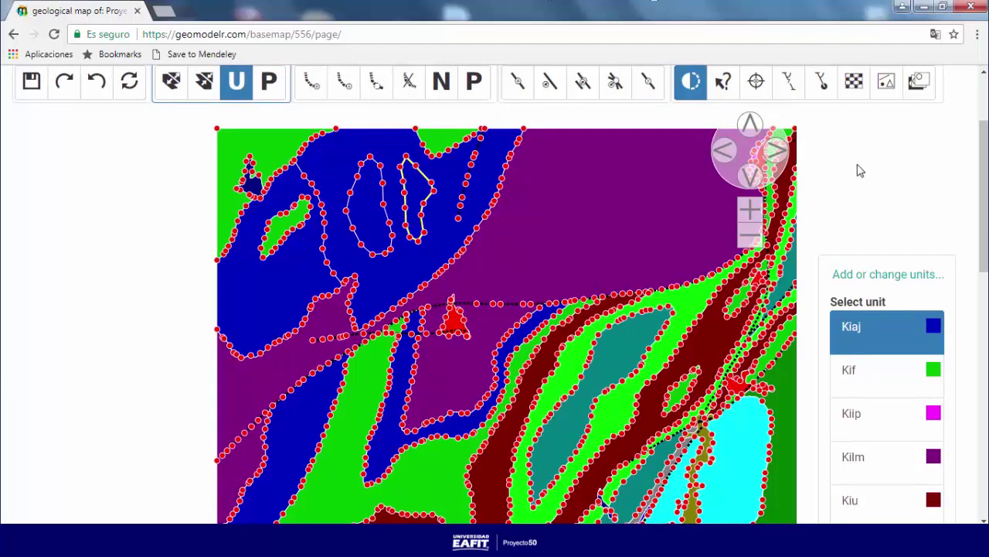
Step: Bring up the form for adding or changing units and name a new geological unit Ejemplo
{"action": "left_click", "coordinate": [910, 275]}
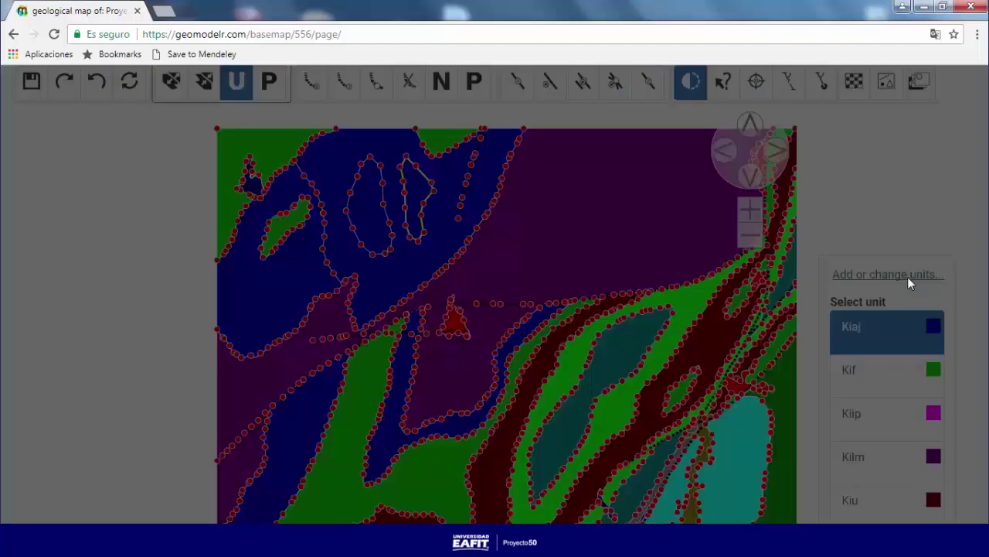
{"action": "scroll", "coordinate": [711, 198], "scroll_direction": "down", "scroll_amount": 1}
{"action": "scroll", "coordinate": [714, 200], "scroll_direction": "down", "scroll_amount": 6}
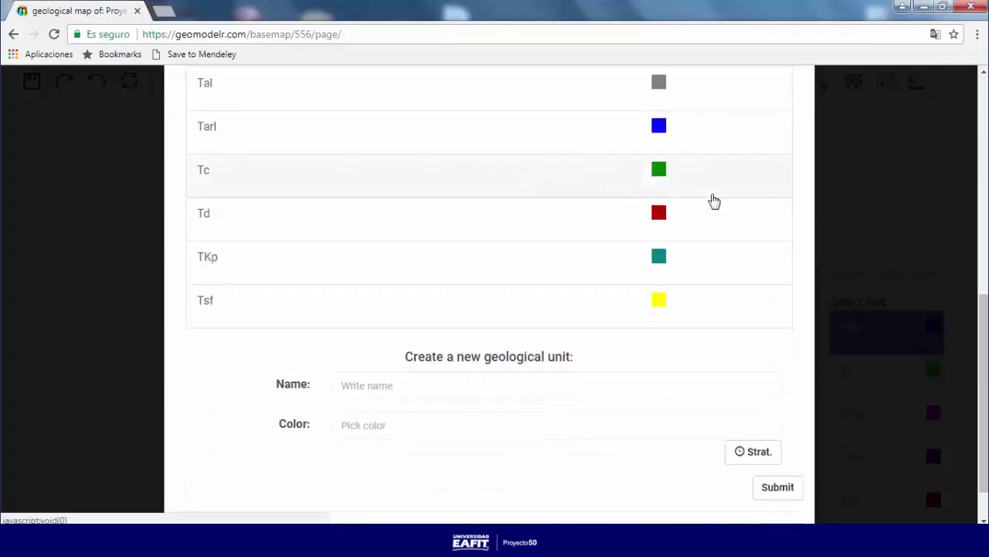
{"action": "left_click", "coordinate": [510, 388]}
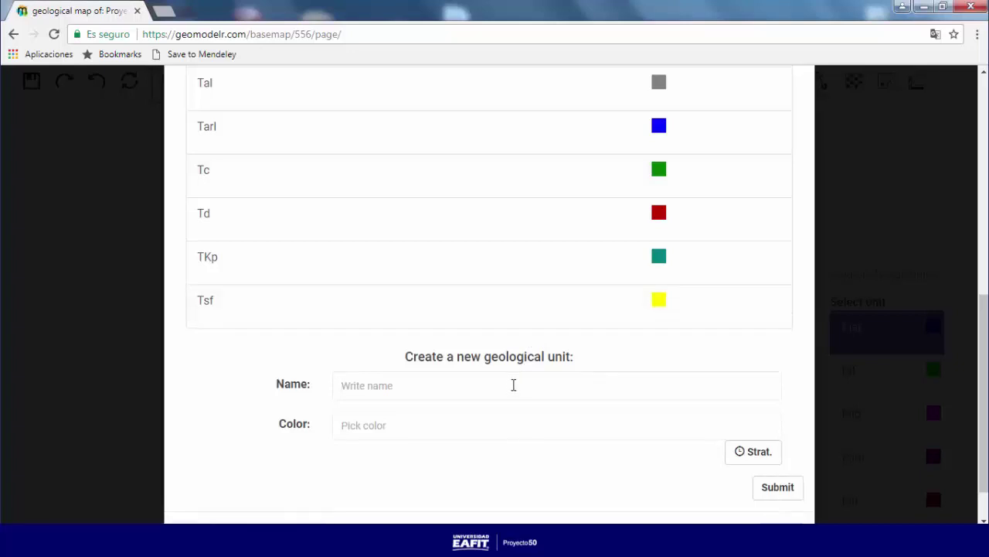
{"action": "type", "text": "Ejemplo"}
Step: Choose the custom color #353d63 for the new geological unit Ejemplo
{"action": "left_click", "coordinate": [516, 418]}
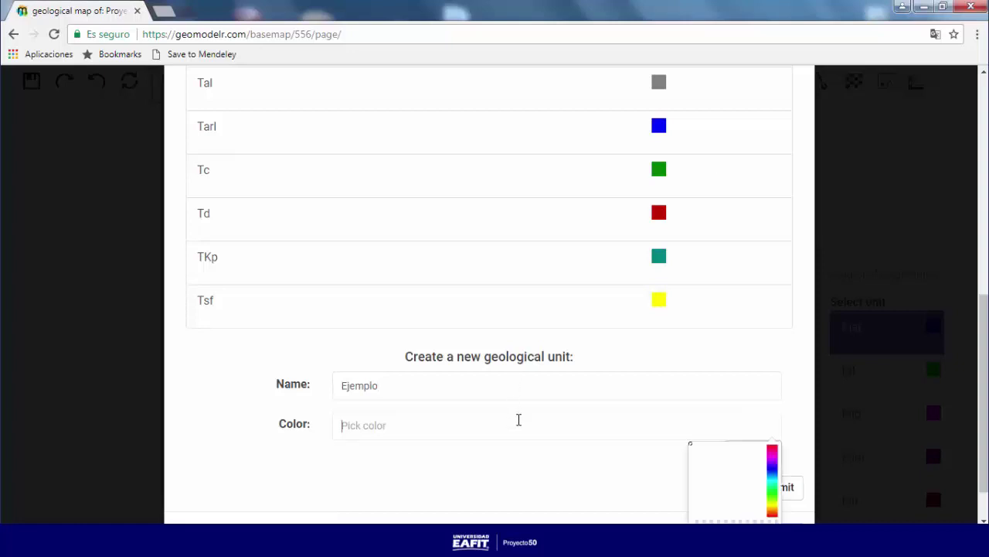
{"action": "scroll", "coordinate": [533, 446], "scroll_direction": "down", "scroll_amount": 1}
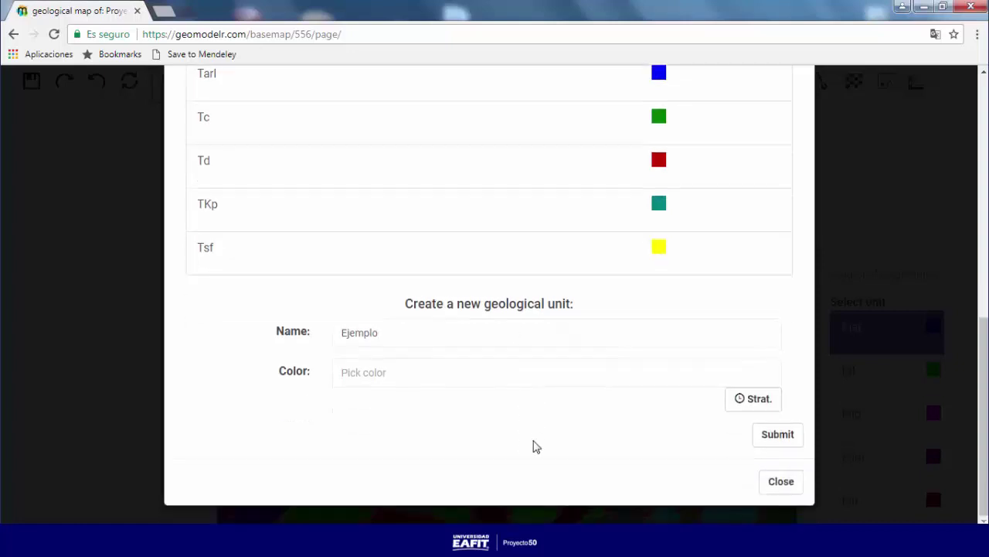
{"action": "left_click", "coordinate": [435, 376]}
{"action": "left_click_drag", "start_coordinate": [709, 415], "coordinate": [755, 435]}
{"action": "left_click_drag", "start_coordinate": [772, 399], "coordinate": [598, 428]}
{"action": "left_click", "coordinate": [603, 428]}
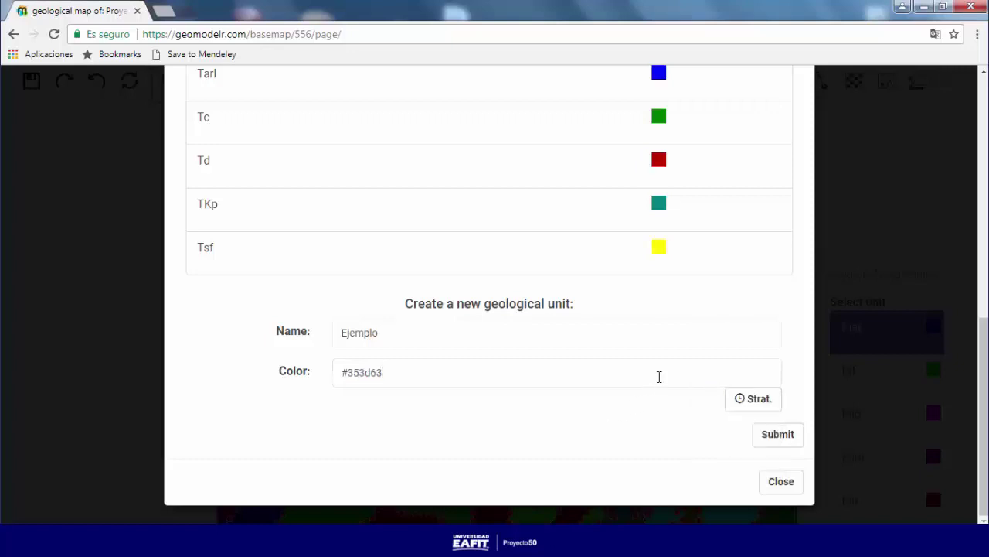
Step: Give Ejemplo the Upper Cretaceous color from the chronostratigraphic chart, submit the new unit, and close the units manager
{"action": "left_click", "coordinate": [742, 406]}
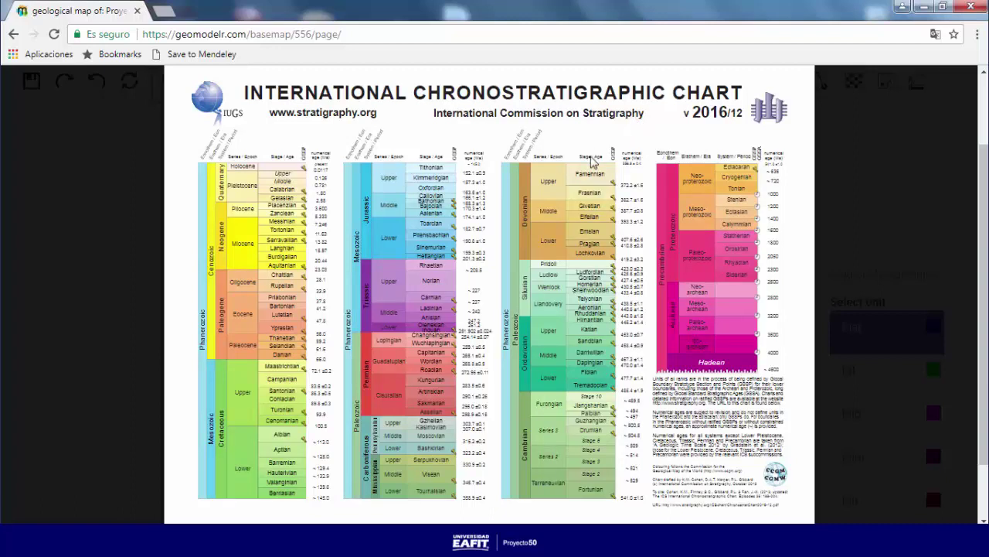
{"action": "left_click", "coordinate": [243, 400]}
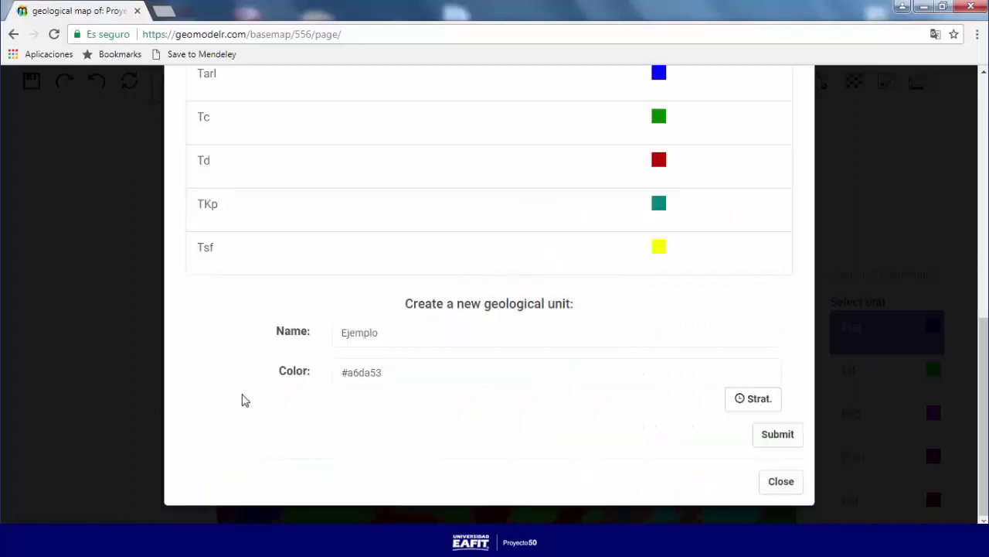
{"action": "left_click", "coordinate": [769, 439]}
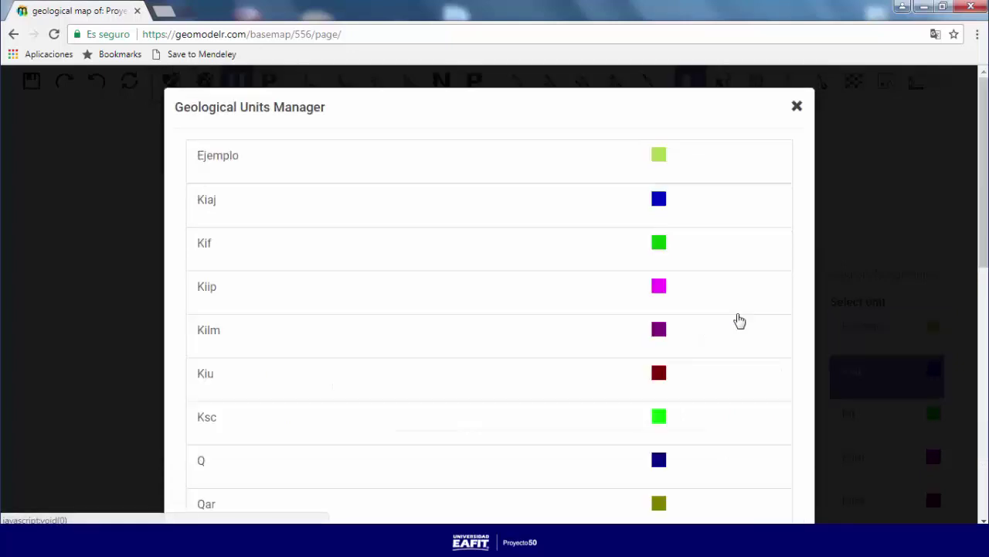
{"action": "scroll", "coordinate": [739, 320], "scroll_direction": "down", "scroll_amount": 8}
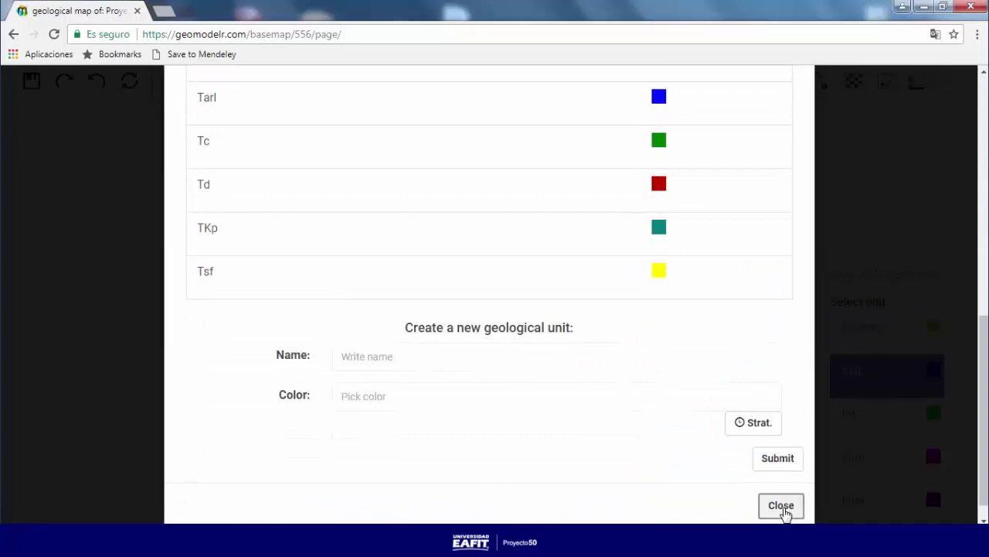
{"action": "left_click", "coordinate": [780, 506]}
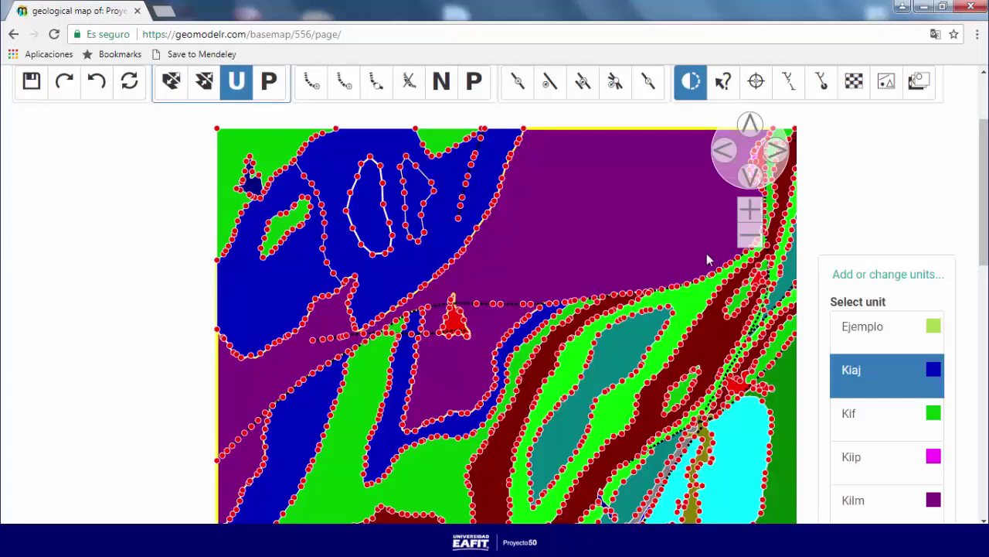
Step: Assign the unit Ejemplo to both new polygons inside the large blue unit, first the western one and then the eastern one
{"action": "left_click", "coordinate": [893, 328]}
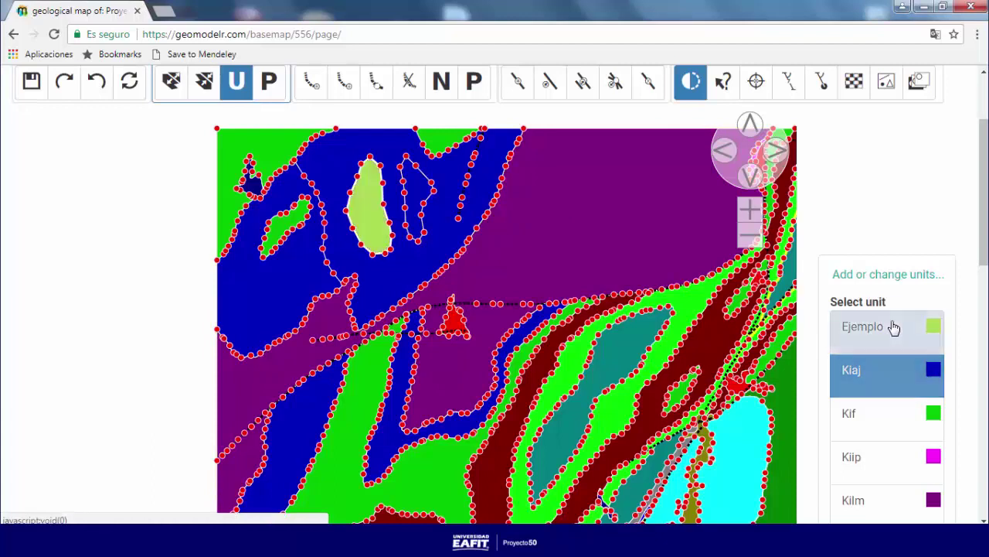
{"action": "left_click", "coordinate": [420, 194]}
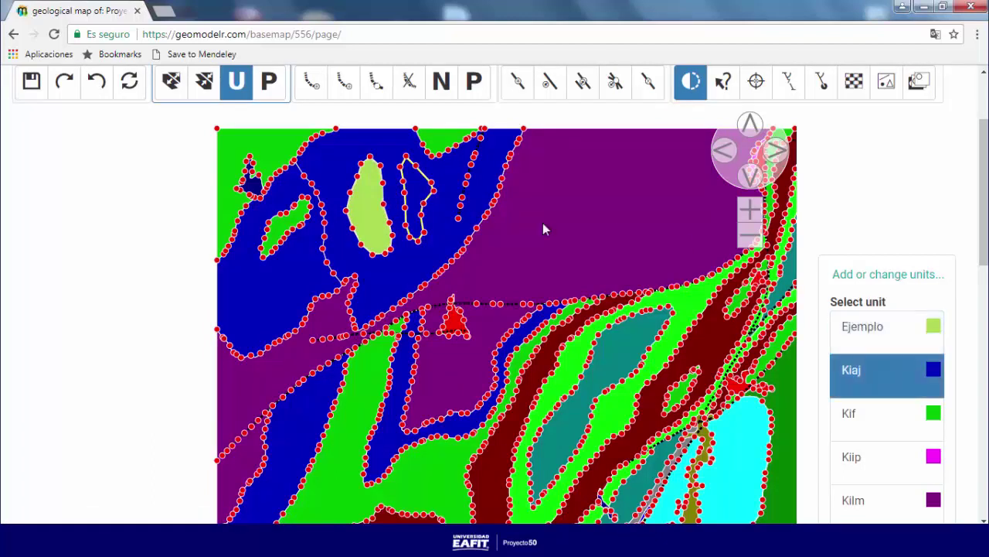
{"action": "left_click", "coordinate": [876, 330]}
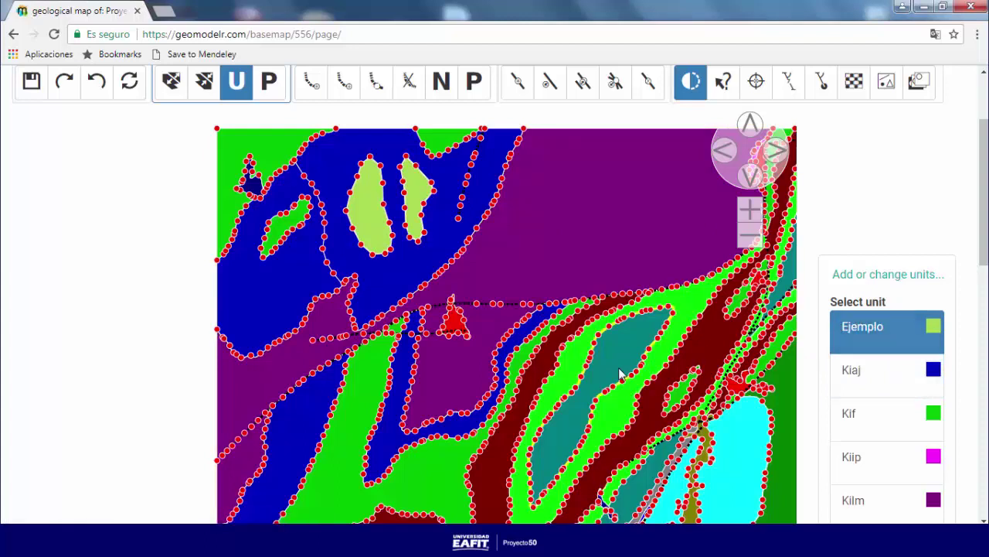
Step: Assign the unit Kiip to the elongated teal polygon near the map's center, undo that change, and try redoing it
{"action": "left_click", "coordinate": [864, 464]}
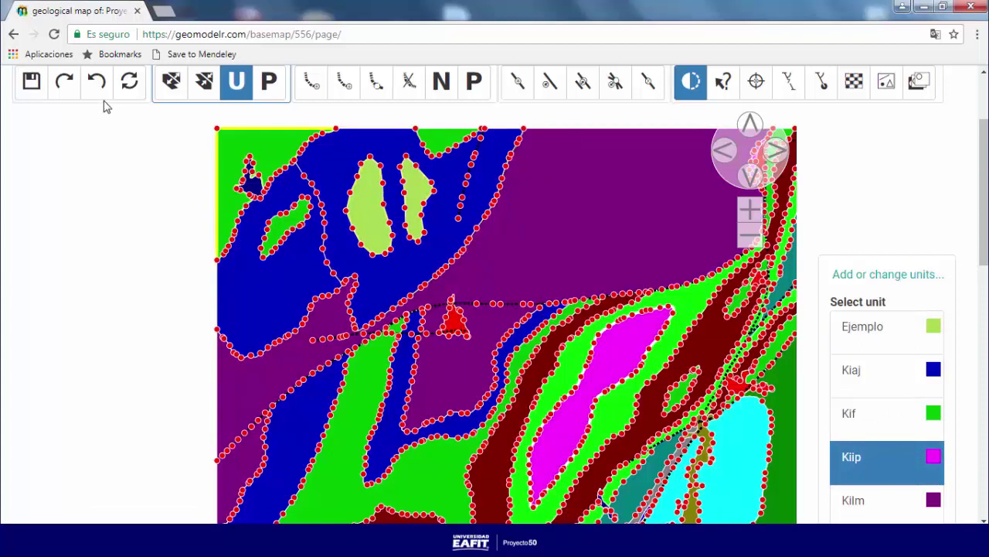
{"action": "scroll", "coordinate": [101, 91], "scroll_direction": "up", "scroll_amount": 1}
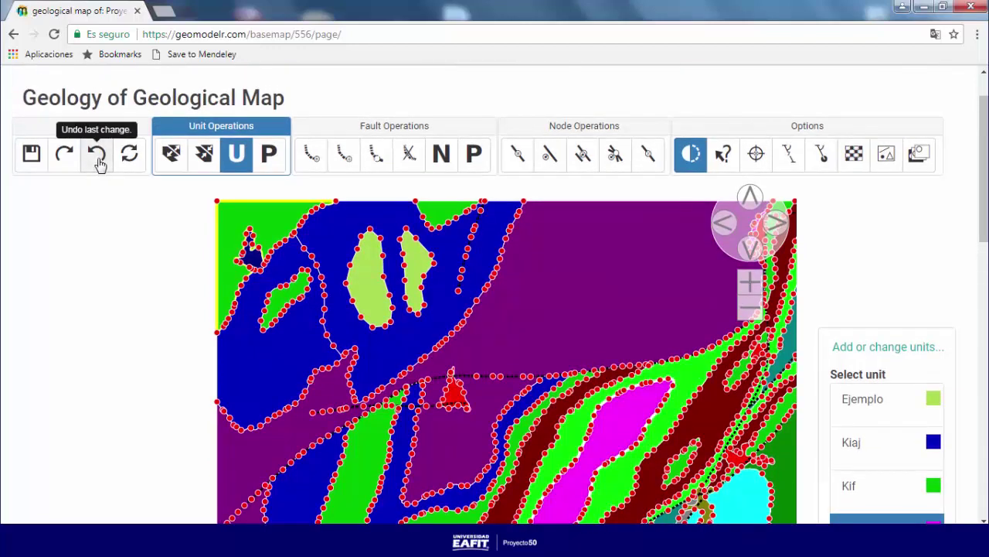
{"action": "left_click", "coordinate": [99, 162]}
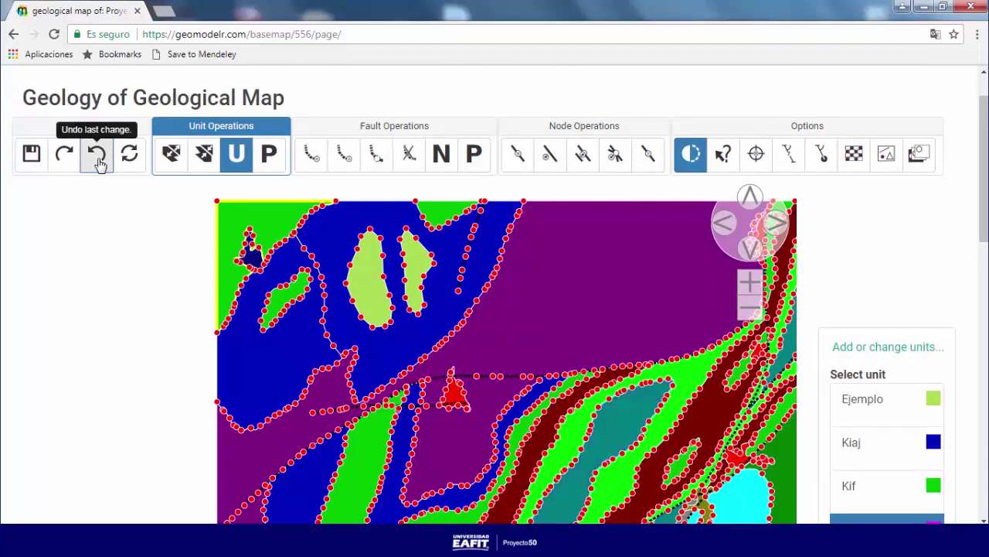
{"action": "left_click", "coordinate": [65, 154]}
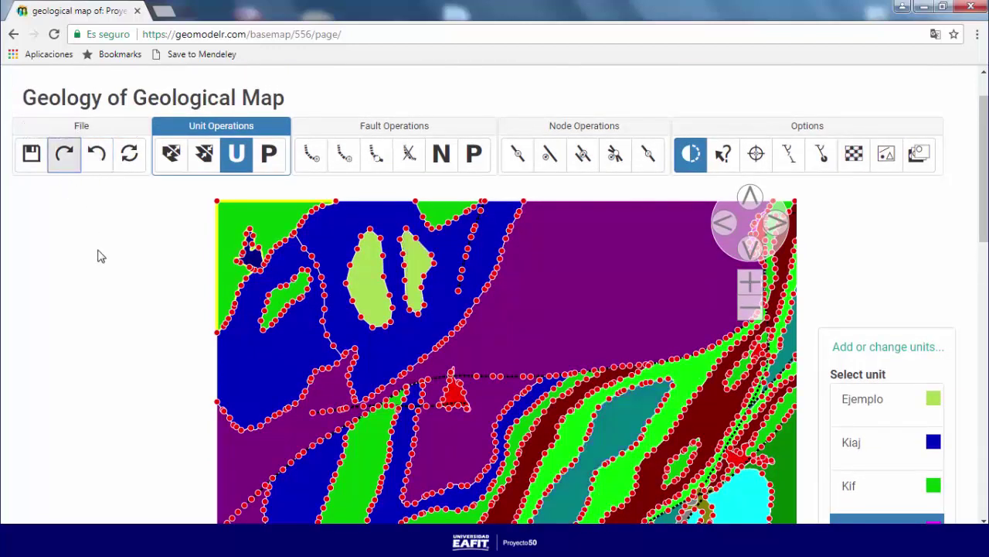
{"action": "scroll", "coordinate": [104, 254], "scroll_direction": "down", "scroll_amount": 1}
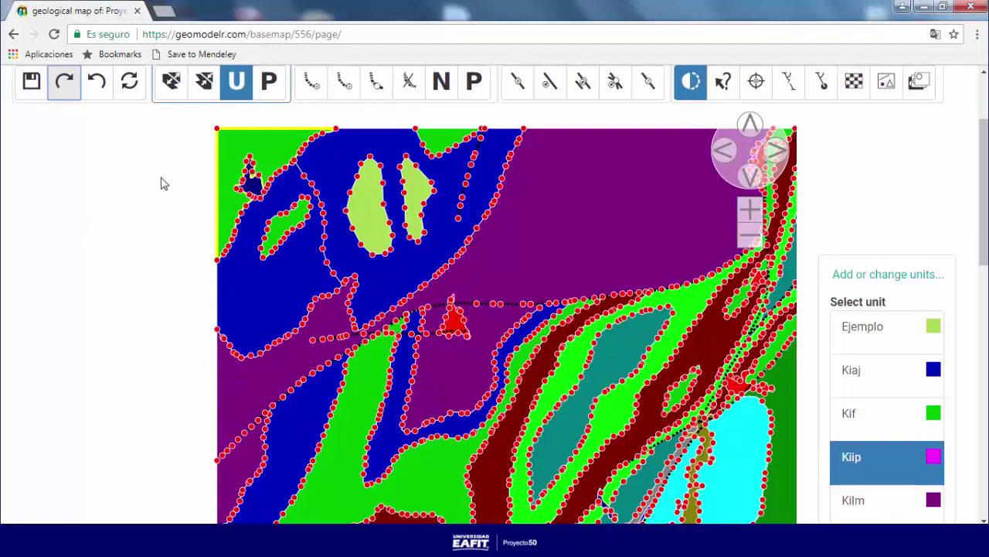
Step: Join the divided western part and both Ejemplo polygons with the large blue unit in the northwest
{"action": "scroll", "coordinate": [205, 147], "scroll_direction": "up", "scroll_amount": 1}
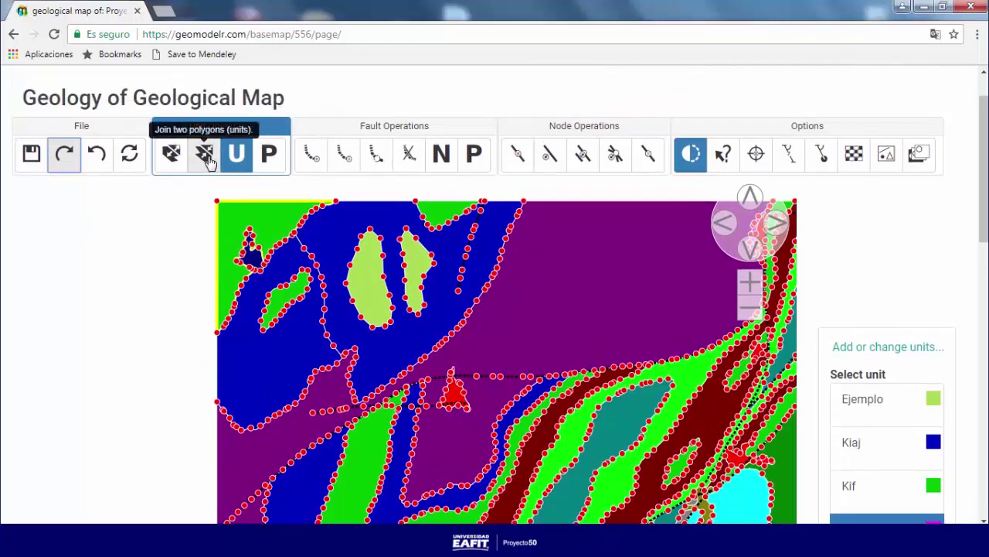
{"action": "left_click", "coordinate": [205, 172]}
{"action": "scroll", "coordinate": [455, 334], "scroll_direction": "down", "scroll_amount": 1}
{"action": "scroll", "coordinate": [454, 334], "scroll_direction": "up", "scroll_amount": 1}
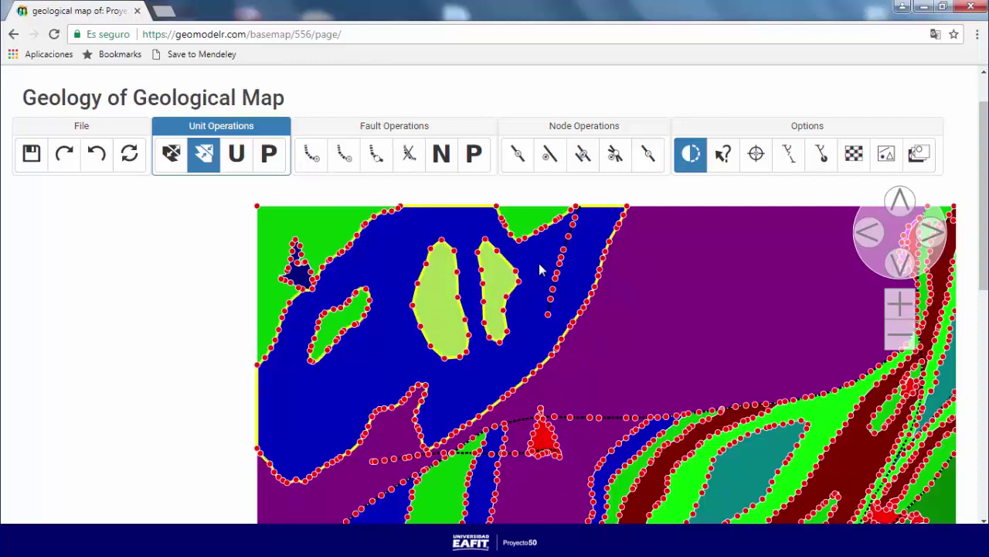
{"action": "left_click", "coordinate": [499, 274]}
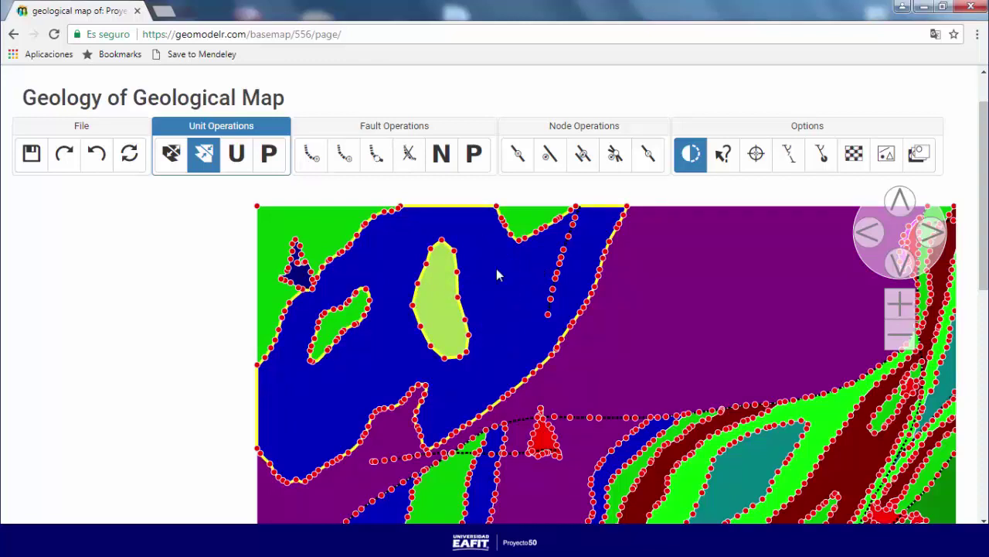
{"action": "left_click", "coordinate": [438, 289]}
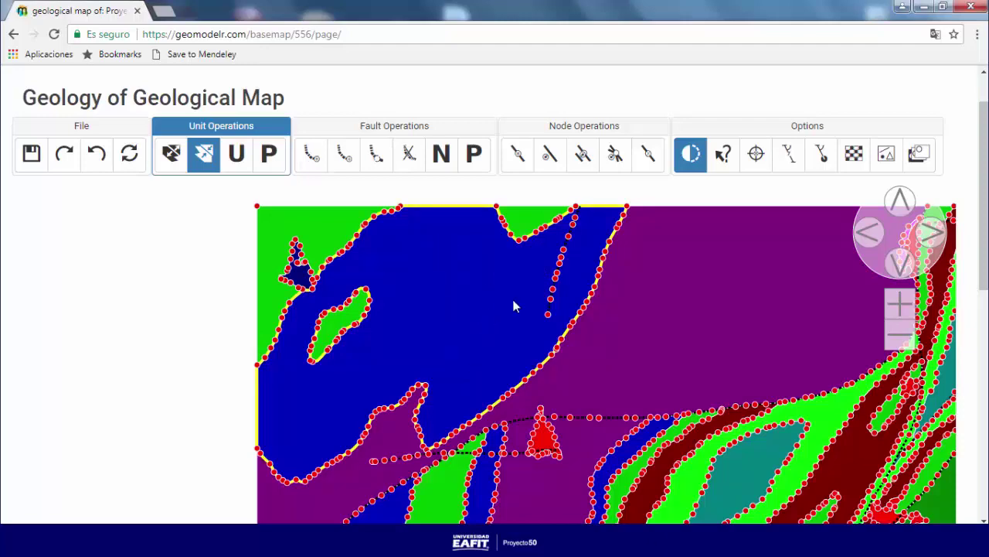
{"action": "scroll", "coordinate": [531, 293], "scroll_direction": "down", "scroll_amount": 1}
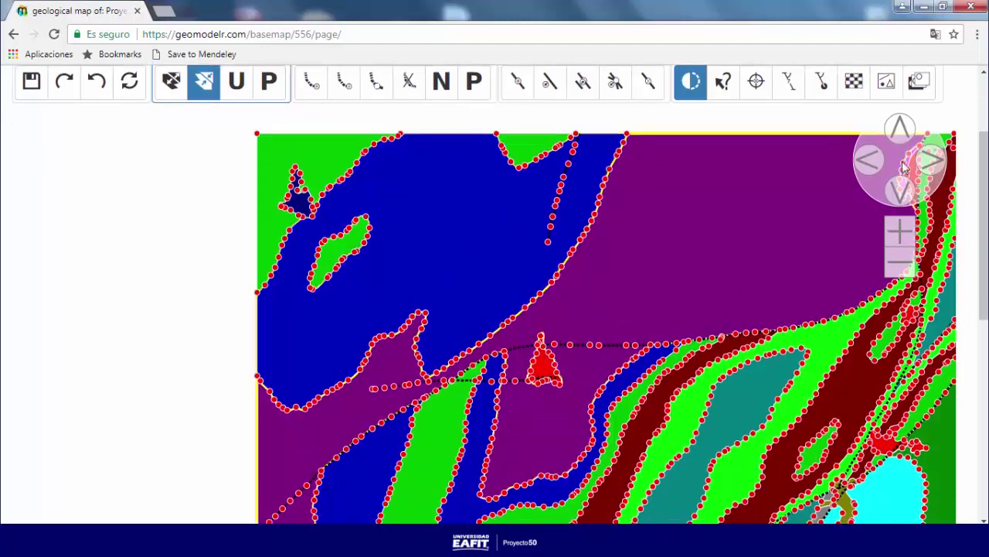
{"action": "scroll", "coordinate": [463, 185], "scroll_direction": "up", "scroll_amount": 1}
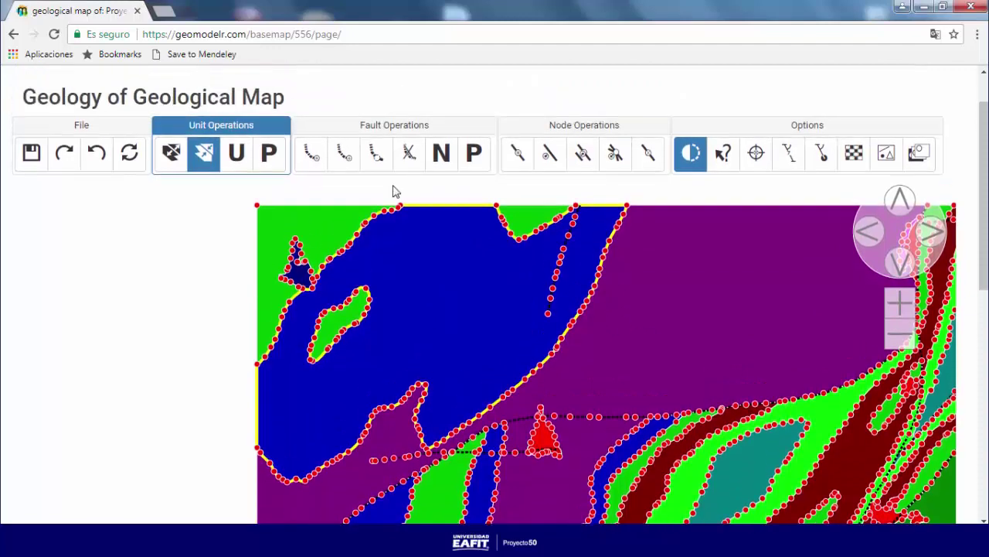
Step: Hide the nodes to examine the map's unit boundaries and faults, and show the nodes again
{"action": "left_click", "coordinate": [312, 153]}
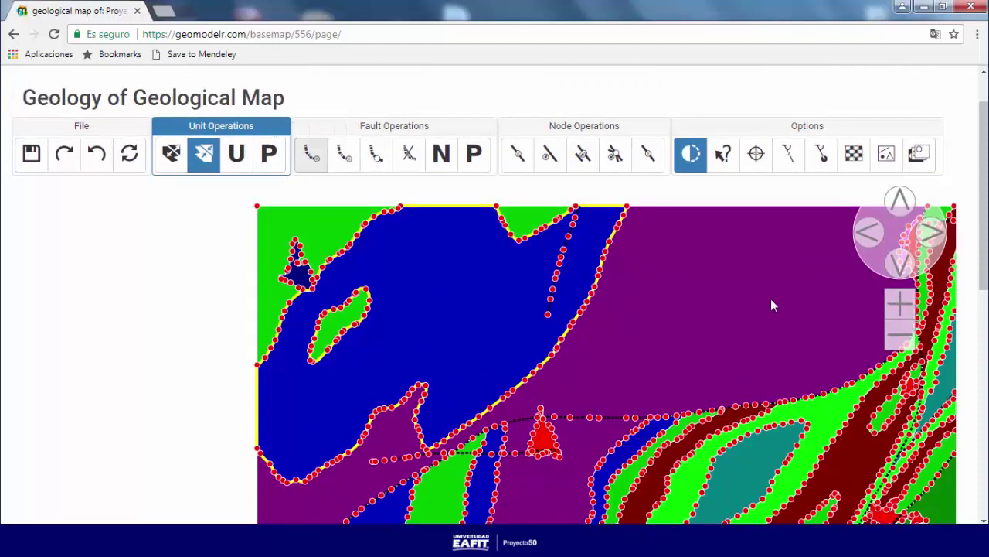
{"action": "left_click", "coordinate": [691, 158]}
{"action": "scroll", "coordinate": [553, 371], "scroll_direction": "down", "scroll_amount": 1}
{"action": "scroll", "coordinate": [553, 364], "scroll_direction": "down", "scroll_amount": 1}
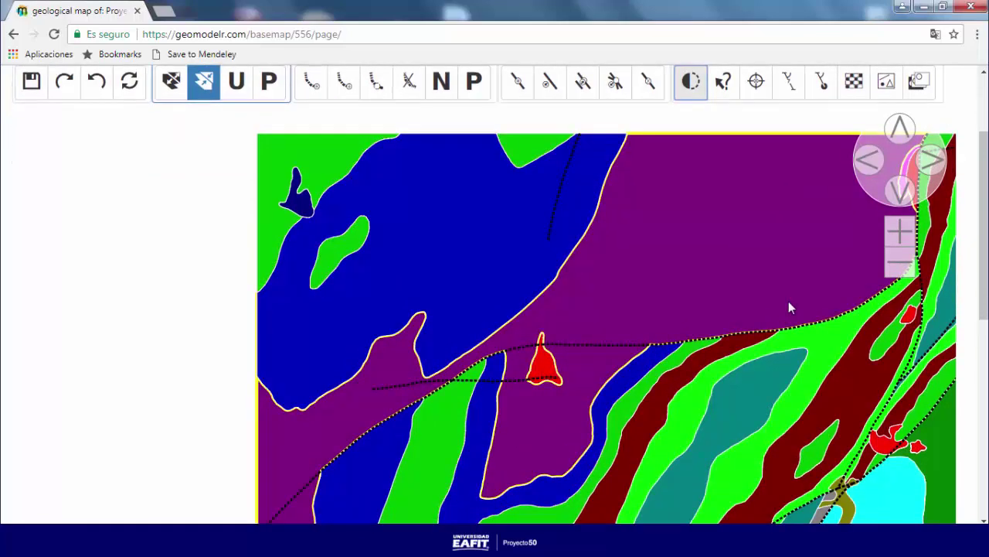
{"action": "scroll", "coordinate": [789, 307], "scroll_direction": "down", "scroll_amount": 2}
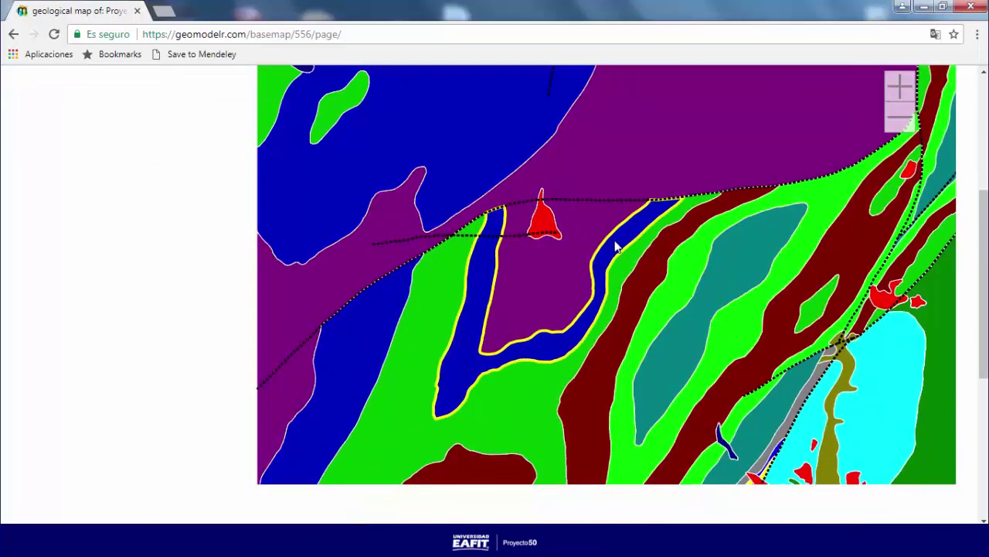
{"action": "scroll", "coordinate": [619, 245], "scroll_direction": "up", "scroll_amount": 3}
{"action": "left_click", "coordinate": [691, 158]}
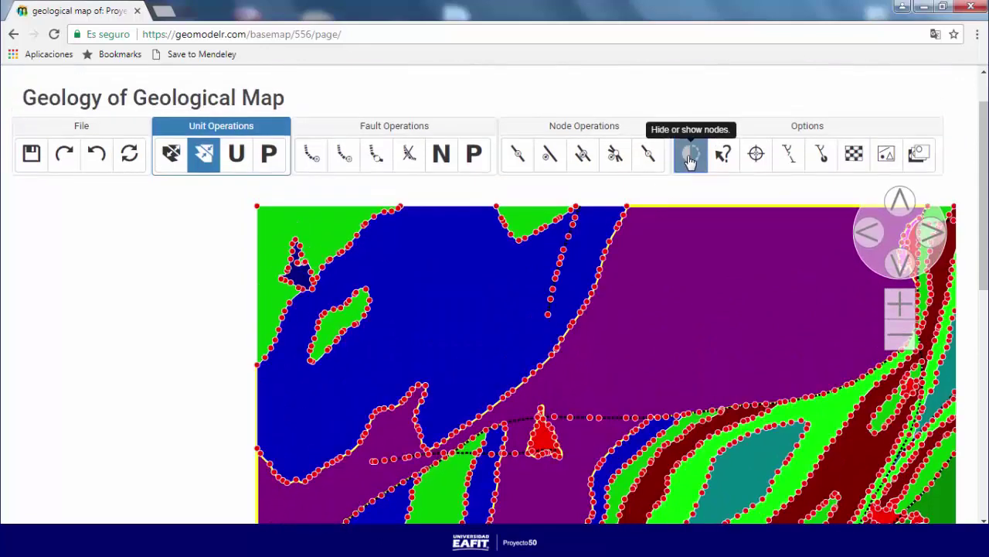
Step: Draw a new eight-node open fault inside the large purple unit, looping from its north to its southeast
{"action": "left_click", "coordinate": [311, 153]}
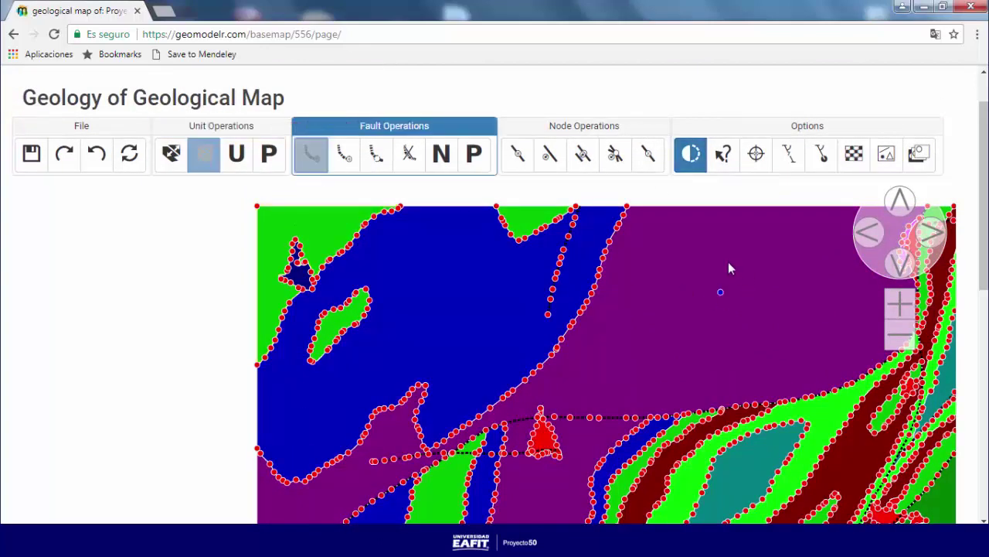
{"action": "left_click", "coordinate": [725, 231]}
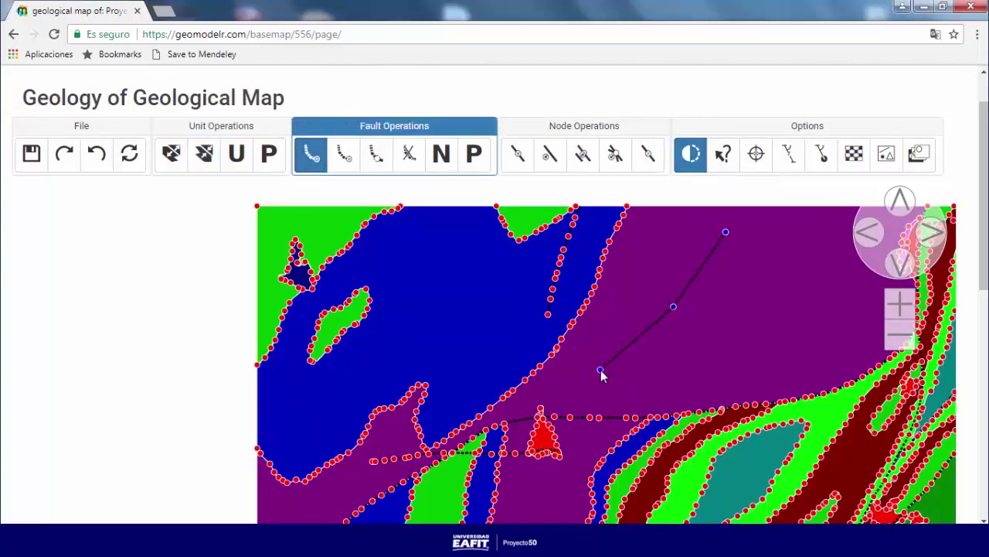
{"action": "left_click", "coordinate": [658, 394]}
{"action": "left_click", "coordinate": [751, 358]}
{"action": "left_click", "coordinate": [799, 310]}
{"action": "left_click", "coordinate": [824, 306]}
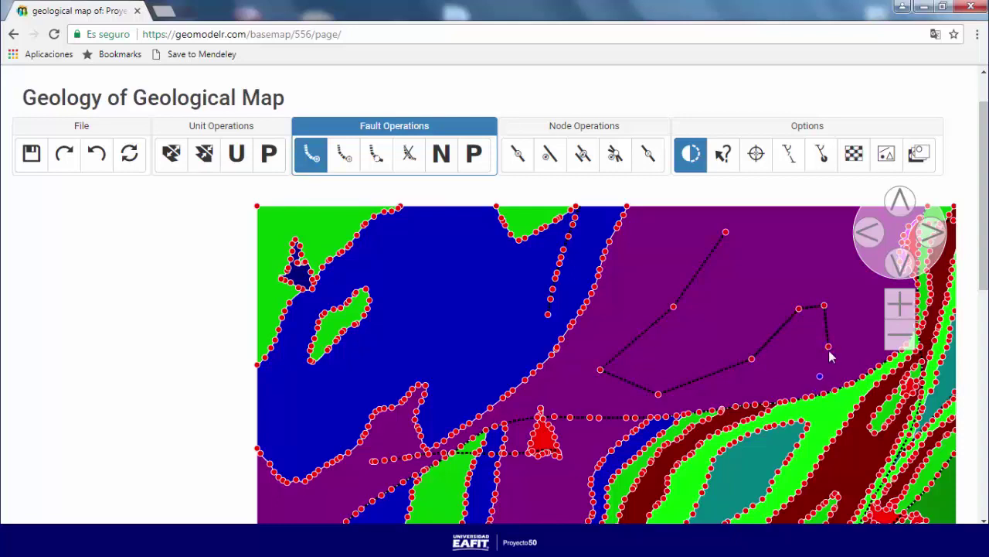
{"action": "left_click", "coordinate": [829, 347]}
Step: Extend the new purple-unit fault from its northern end and the blue-unit fault southwestward, adding three nodes to each
{"action": "left_click", "coordinate": [348, 157]}
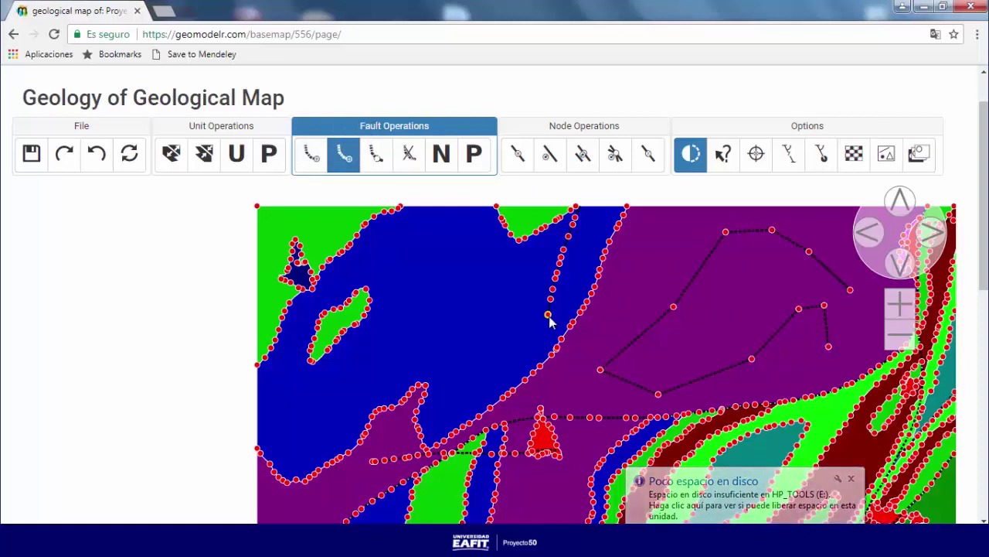
{"action": "left_click", "coordinate": [527, 339]}
{"action": "left_click", "coordinate": [484, 364]}
{"action": "left_click", "coordinate": [438, 368]}
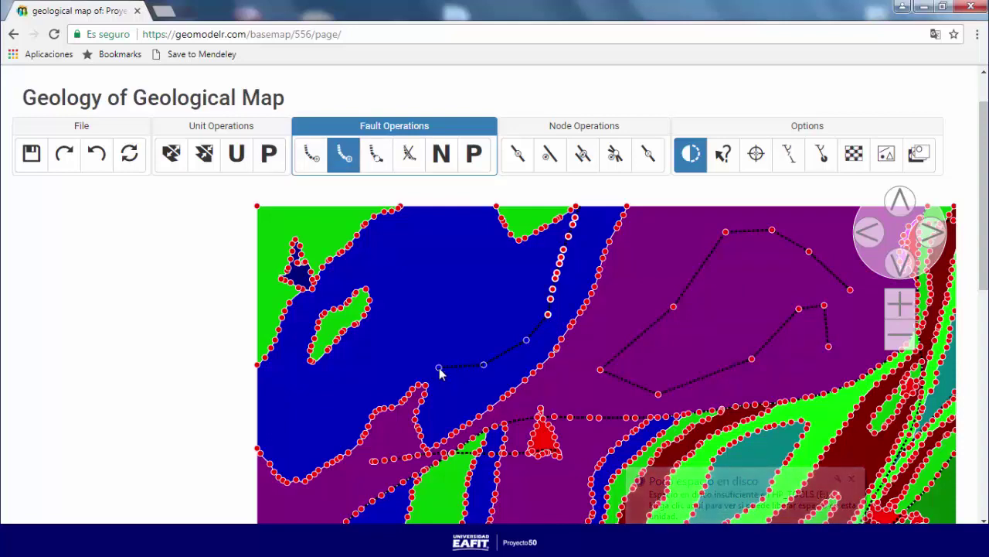
{"action": "left_click", "coordinate": [440, 369]}
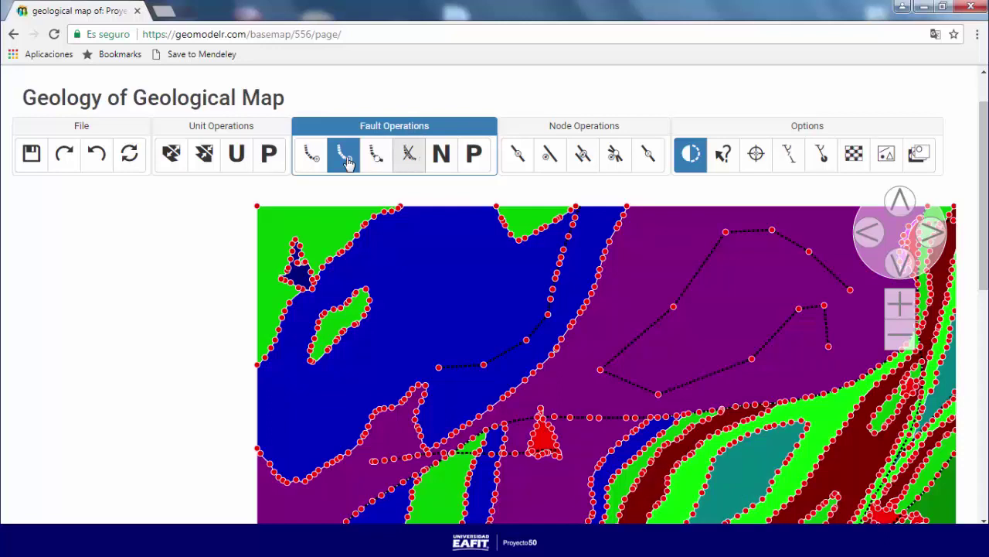
Step: Remove the extended fault in the large blue unit, and undo the removal
{"action": "left_click", "coordinate": [376, 154]}
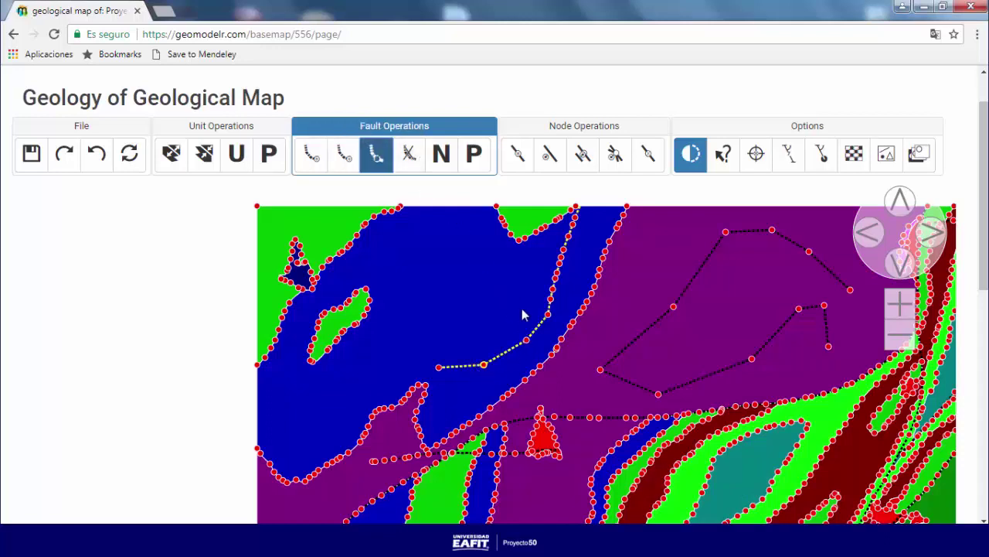
{"action": "left_click", "coordinate": [410, 154]}
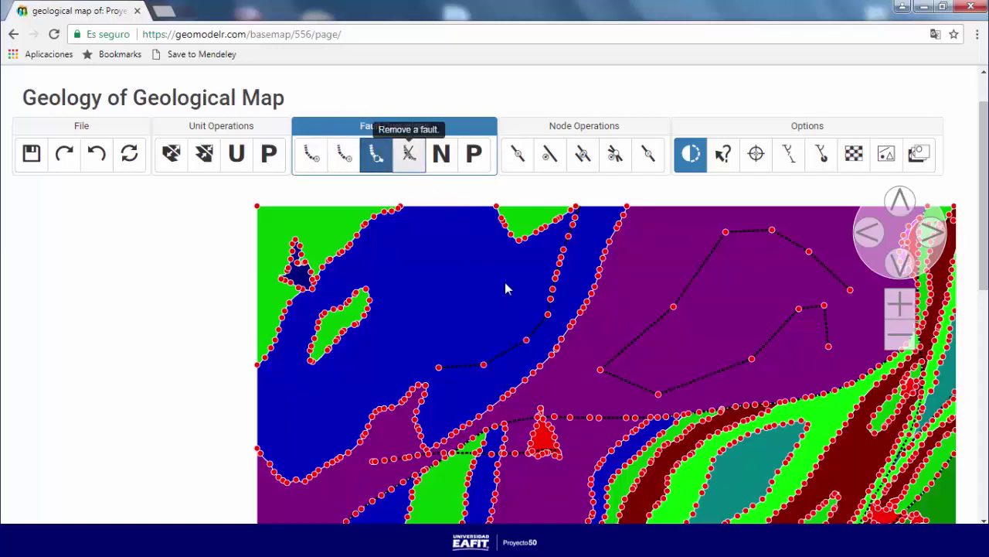
{"action": "left_click", "coordinate": [545, 328]}
{"action": "left_click", "coordinate": [97, 153]}
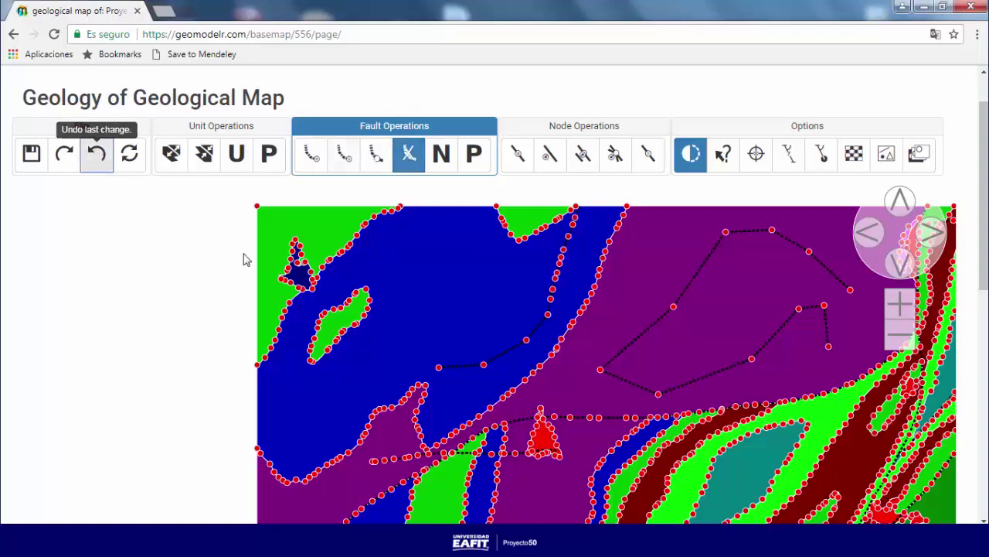
Step: Split the large blue unit's fault at its bend, and remove the split-off southwestern part and the looping fault in the purple unit
{"action": "left_click", "coordinate": [375, 159]}
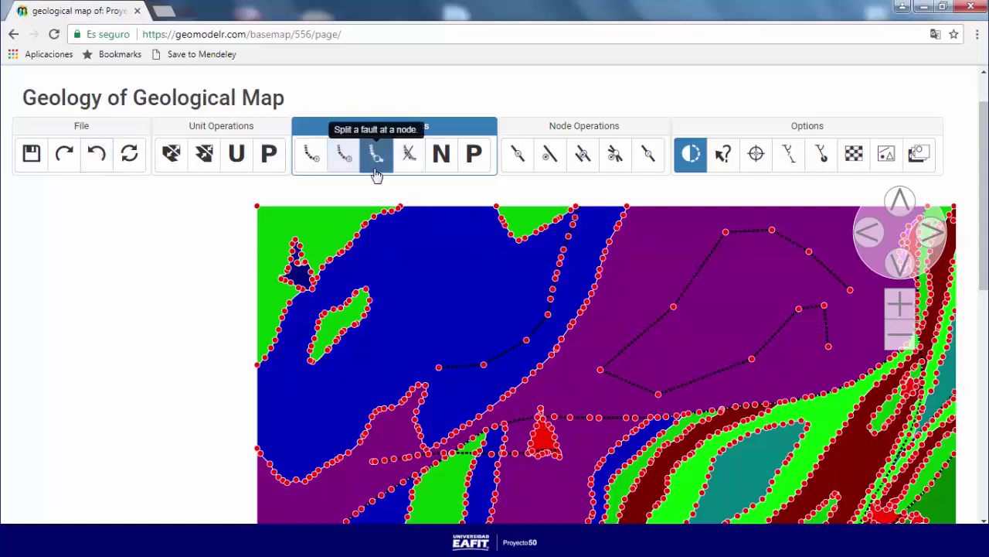
{"action": "left_click", "coordinate": [548, 316]}
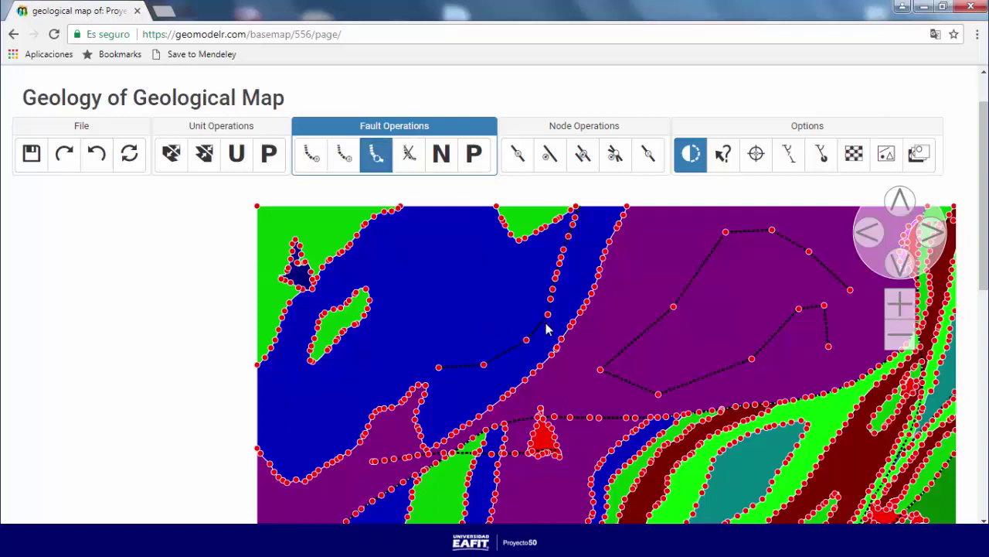
{"action": "left_click", "coordinate": [410, 163]}
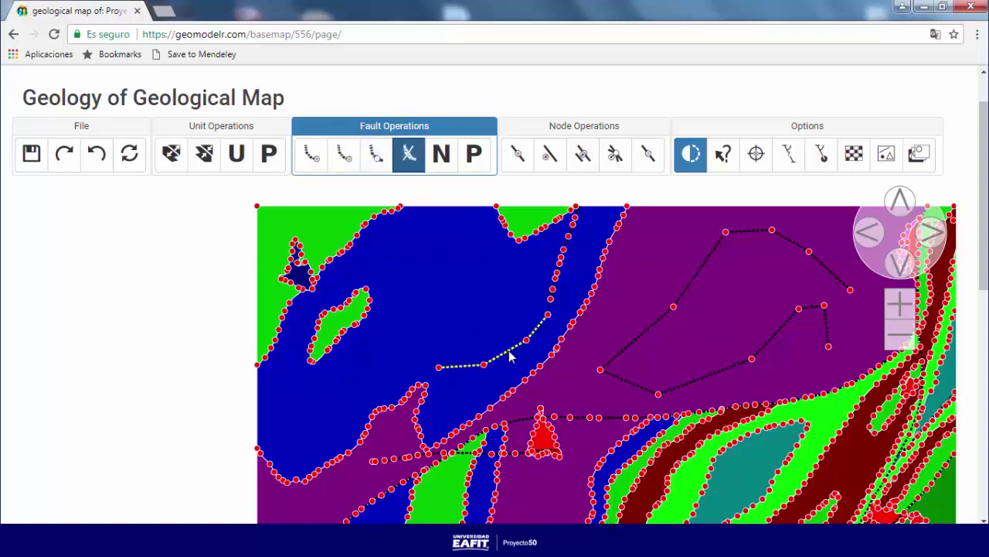
{"action": "left_click", "coordinate": [508, 355]}
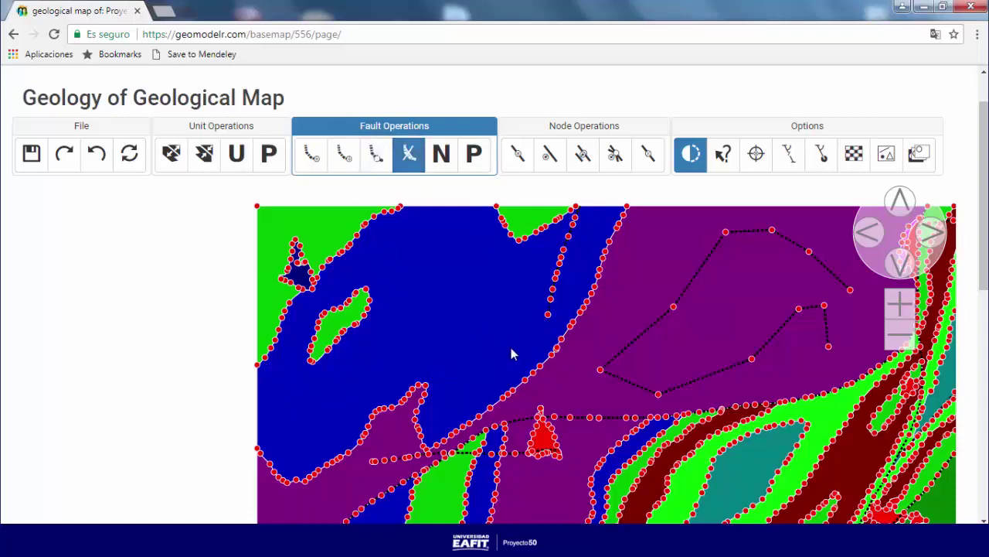
{"action": "left_click", "coordinate": [694, 274]}
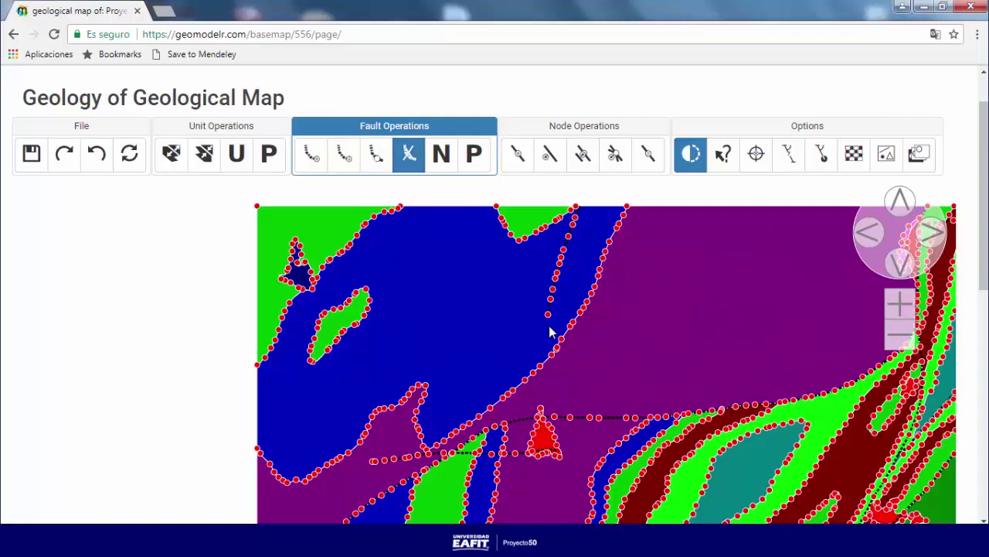
Step: Name the remaining fault in the large blue unit falla_1, and select the long fault crossing the red triangular unit for naming
{"action": "left_click", "coordinate": [441, 154]}
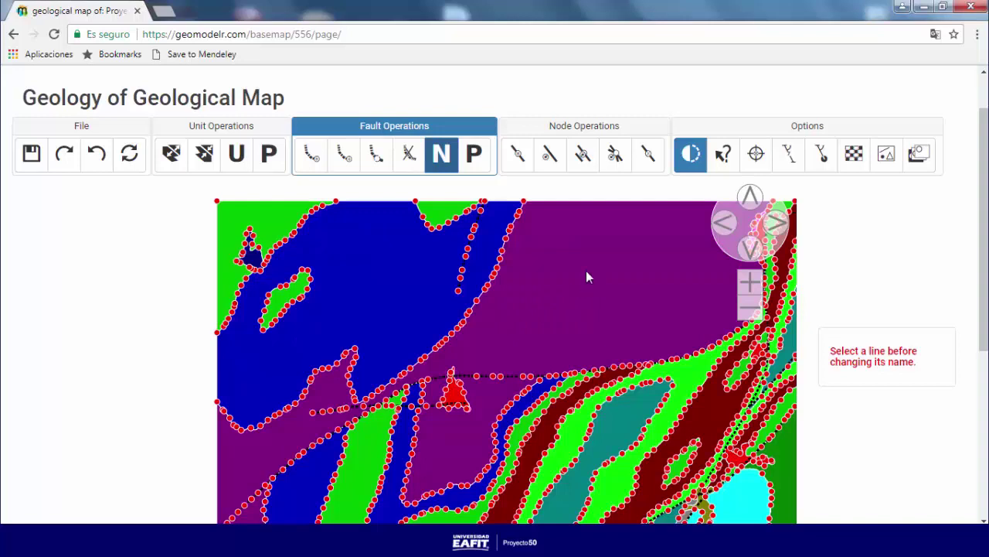
{"action": "left_click", "coordinate": [466, 263]}
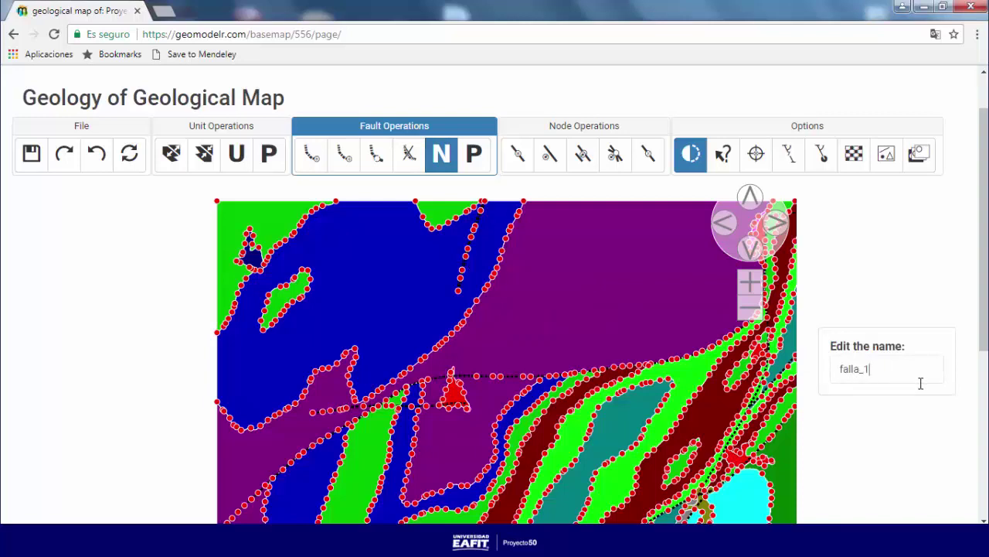
{"action": "left_click", "coordinate": [483, 376]}
{"action": "left_click", "coordinate": [484, 378]}
Step: Add two nodes to the long fault just west of the red triangular unit
{"action": "left_click", "coordinate": [518, 154]}
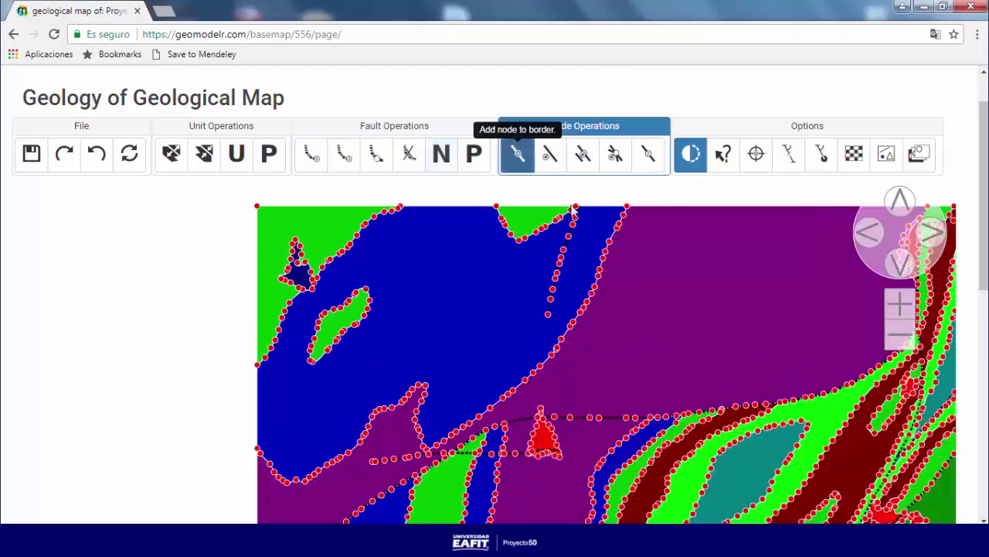
{"action": "left_click", "coordinate": [902, 305]}
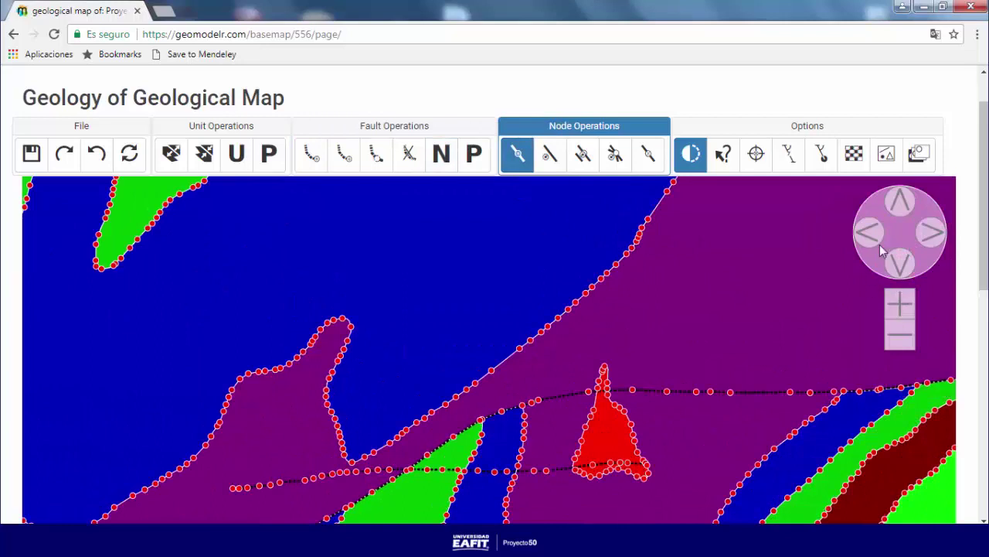
{"action": "left_click", "coordinate": [901, 304]}
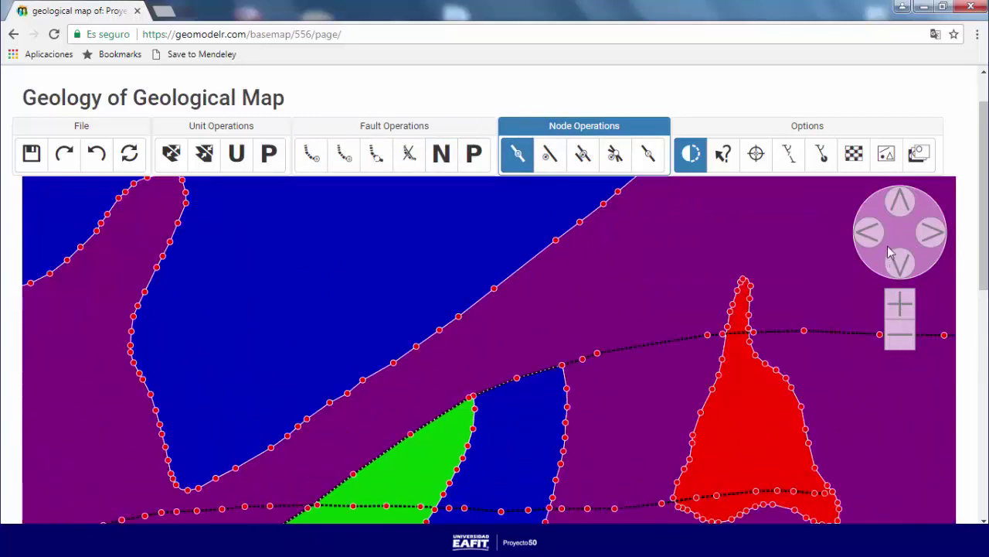
{"action": "left_click", "coordinate": [931, 233]}
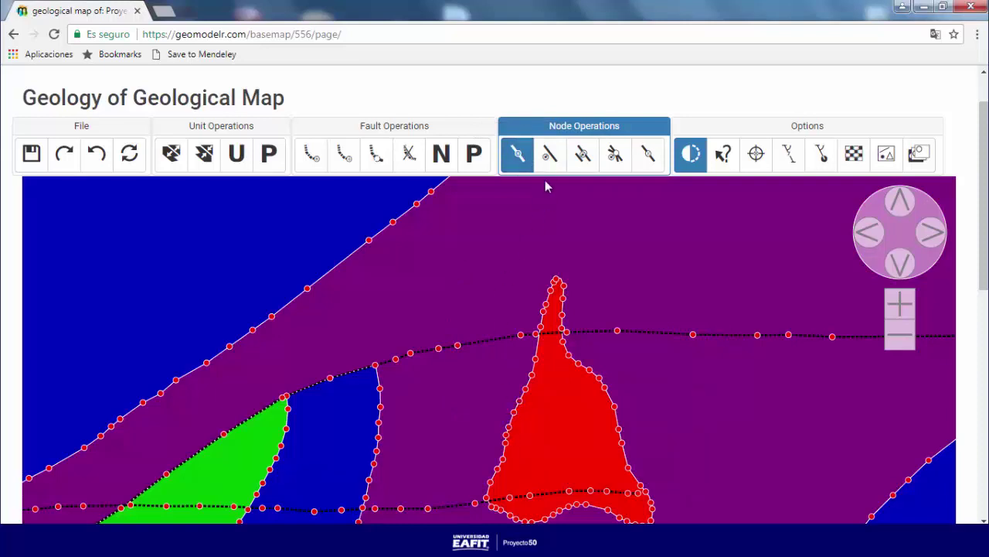
Step: Move two adjacent nodes of the long fault west of the red unit, one to the northeast and the other to the southwest
{"action": "left_click", "coordinate": [549, 154]}
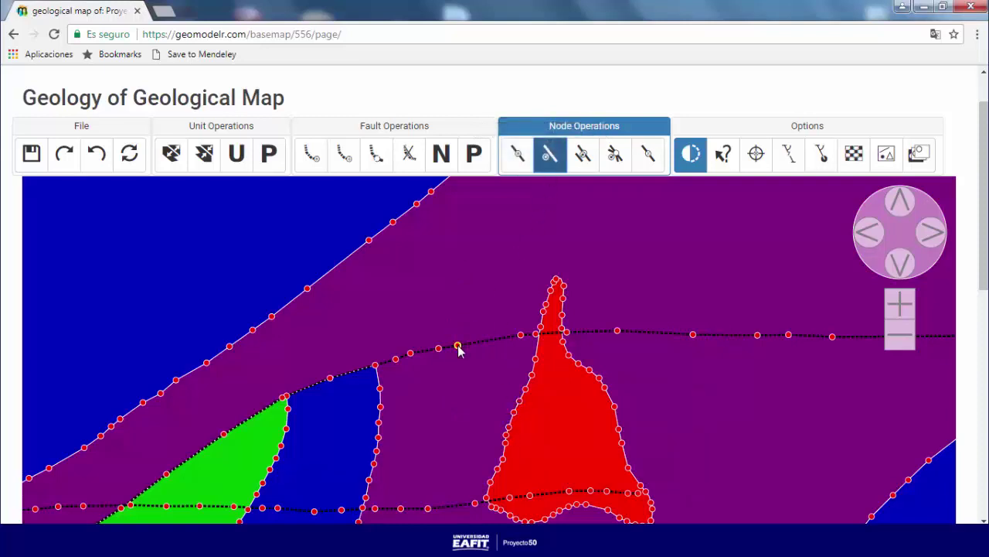
{"action": "left_click", "coordinate": [457, 347]}
{"action": "left_click", "coordinate": [472, 301]}
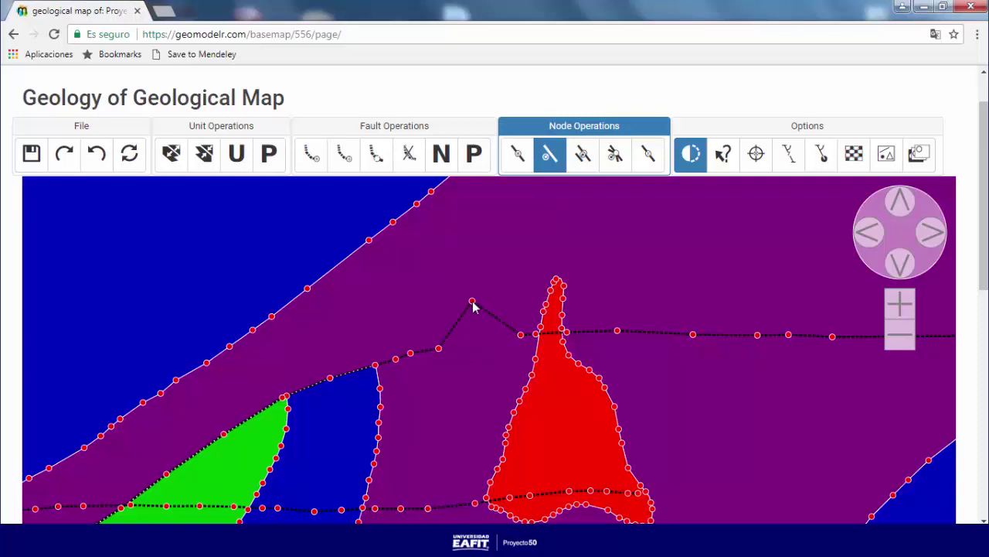
{"action": "left_click", "coordinate": [496, 269]}
{"action": "left_click", "coordinate": [521, 334]}
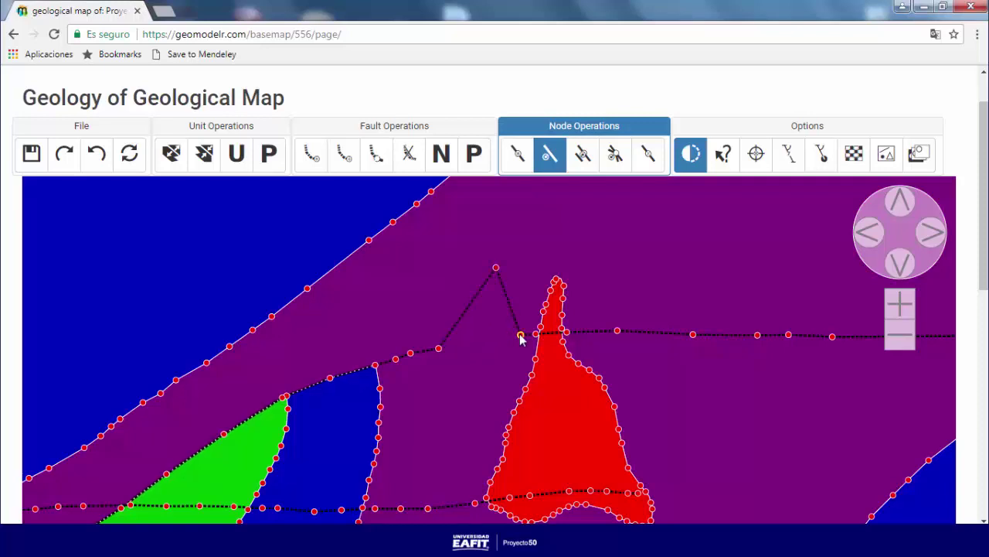
{"action": "left_click", "coordinate": [476, 374]}
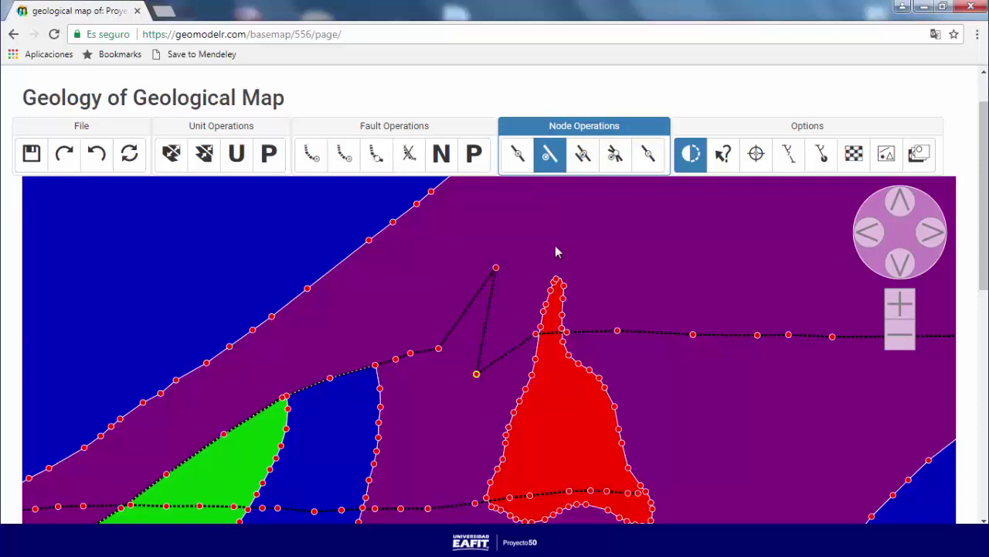
Step: Try to join the raised fault node with a node on the boundary between the blue and purple units
{"action": "left_click", "coordinate": [584, 155]}
{"action": "left_click", "coordinate": [495, 268]}
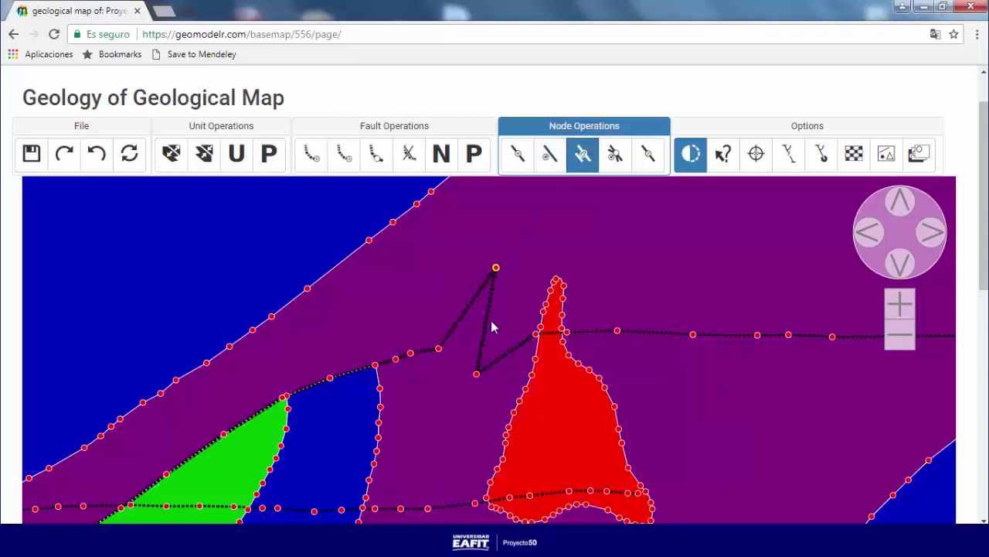
{"action": "left_click", "coordinate": [550, 290]}
{"action": "left_click", "coordinate": [431, 192]}
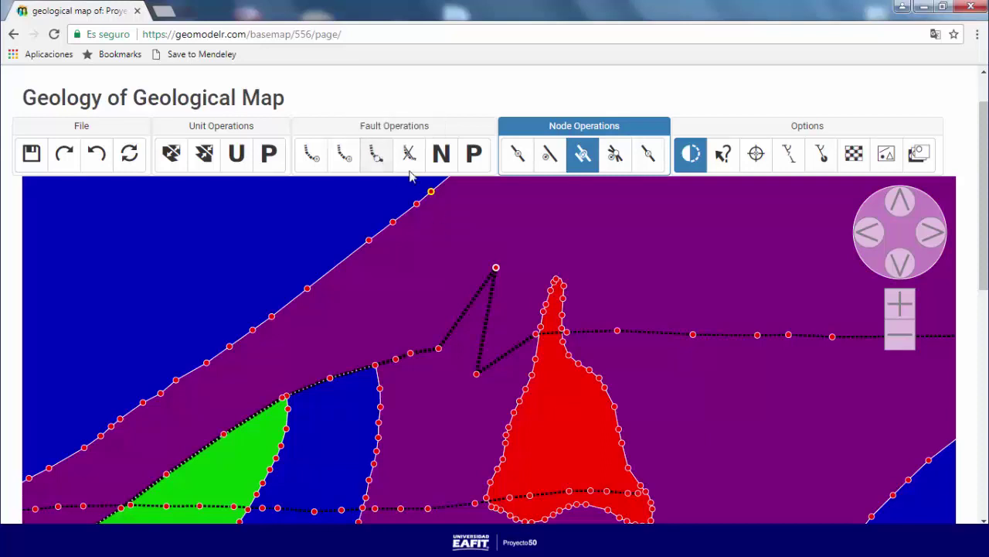
Step: Remove the two displaced nodes from the long fault west of the red triangular unit
{"action": "left_click", "coordinate": [648, 154]}
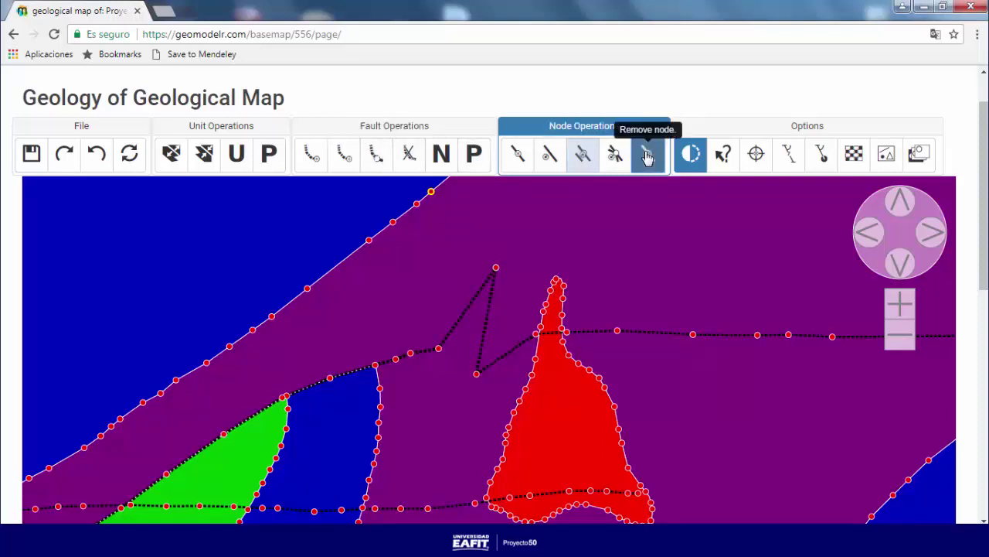
{"action": "left_click", "coordinate": [495, 269]}
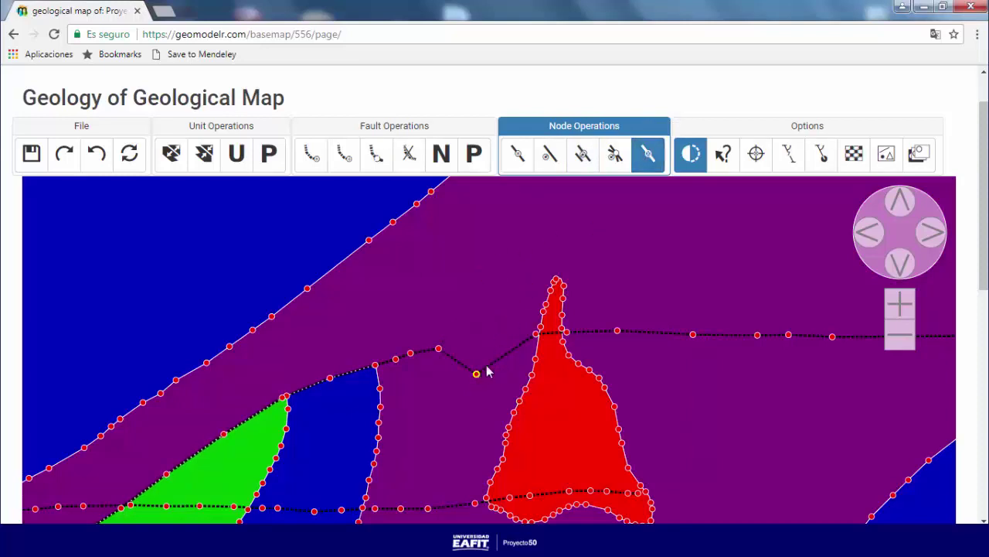
{"action": "left_click", "coordinate": [476, 374]}
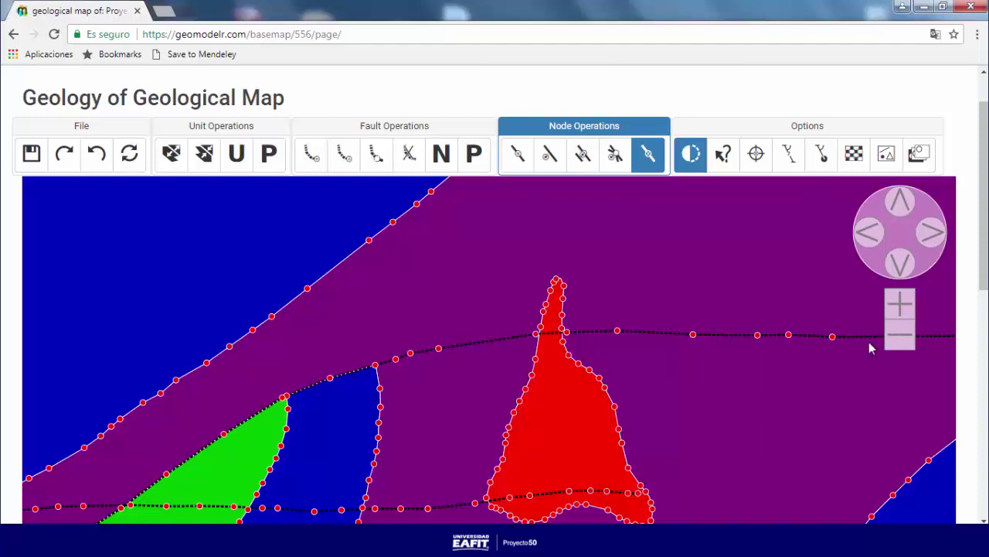
Step: Examine the full extent of the geological map, including its eastern and southern units and faults
{"action": "left_click", "coordinate": [900, 346]}
{"action": "left_click", "coordinate": [901, 345]}
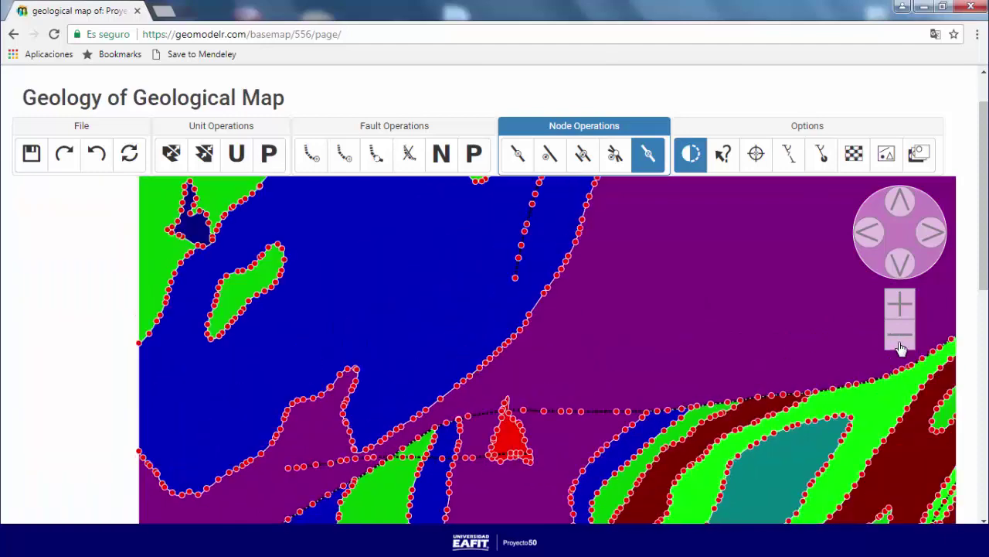
{"action": "left_click", "coordinate": [899, 343]}
{"action": "left_click", "coordinate": [897, 269]}
{"action": "left_click", "coordinate": [931, 233]}
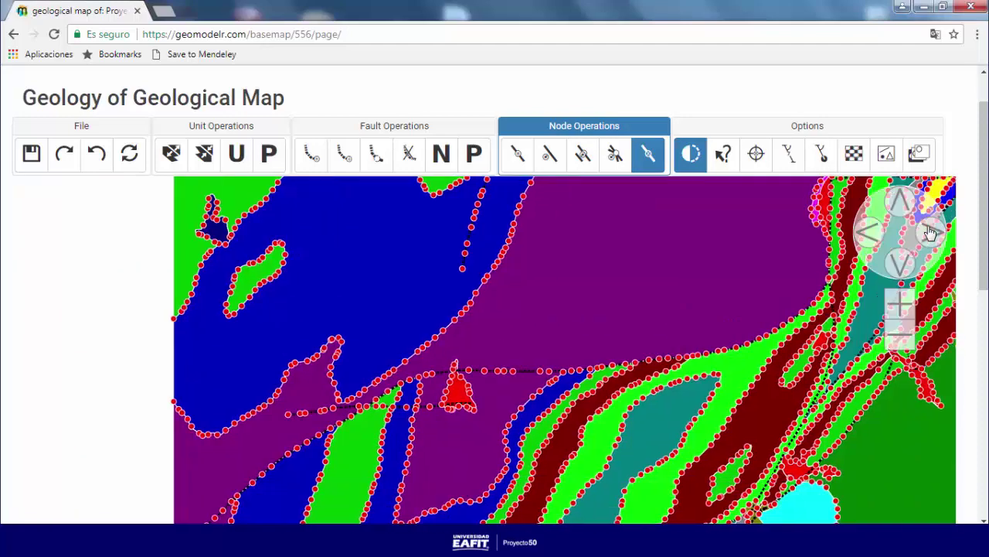
{"action": "left_click", "coordinate": [932, 234]}
{"action": "left_click", "coordinate": [931, 234]}
{"action": "left_click", "coordinate": [901, 346]}
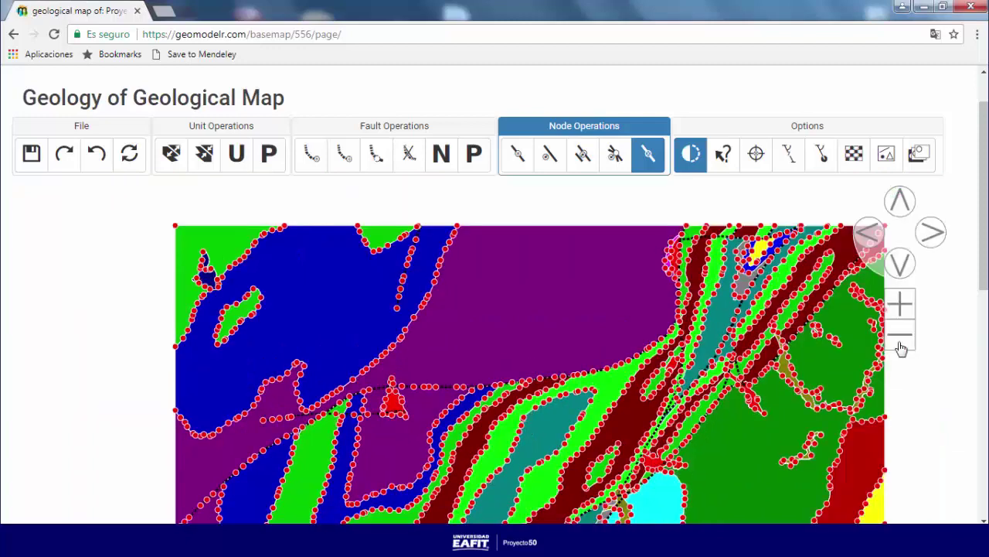
{"action": "left_click", "coordinate": [932, 234]}
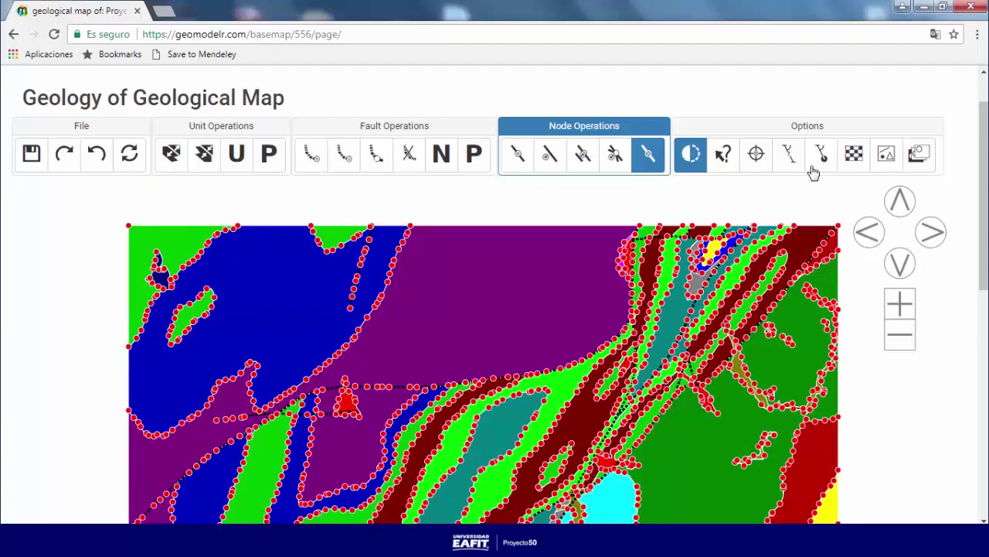
{"action": "left_click", "coordinate": [832, 232]}
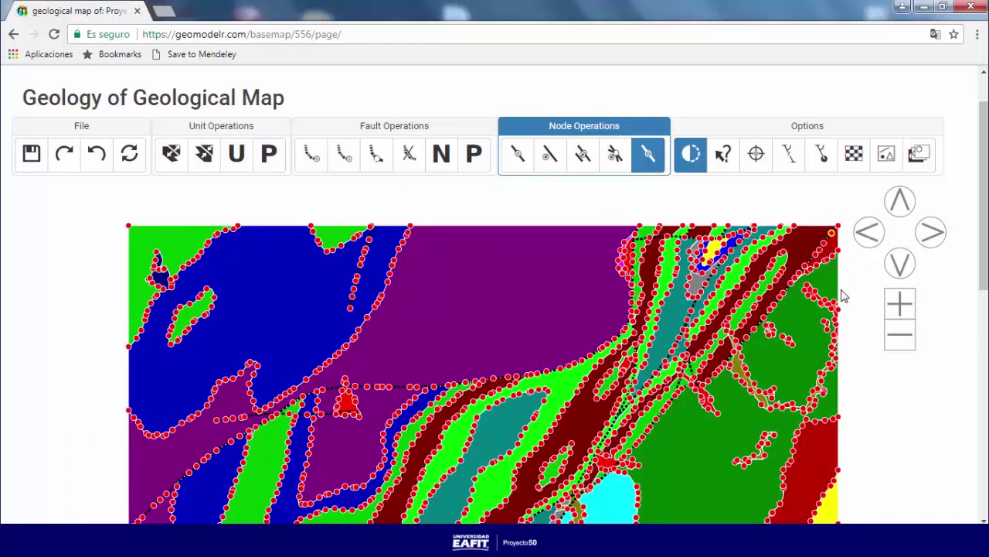
{"action": "left_click", "coordinate": [900, 263]}
{"action": "left_click", "coordinate": [899, 334]}
{"action": "scroll", "coordinate": [495, 310], "scroll_direction": "down", "scroll_amount": 2}
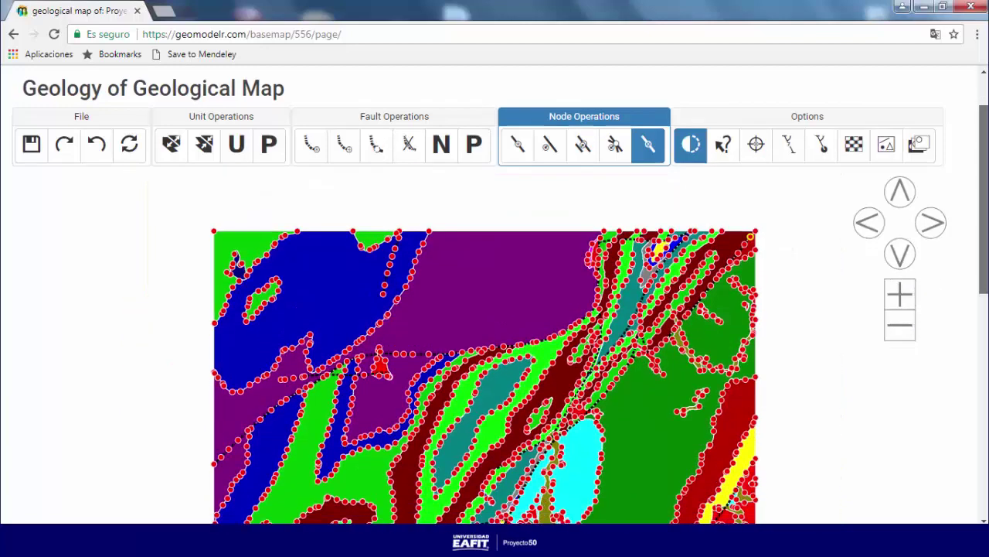
{"action": "scroll", "coordinate": [495, 309], "scroll_direction": "up", "scroll_amount": 1}
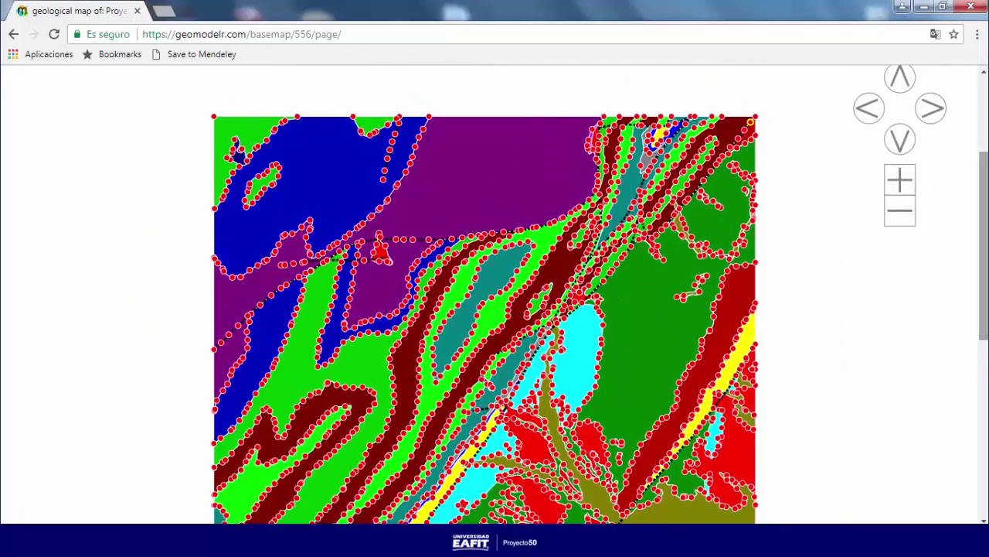
{"action": "scroll", "coordinate": [494, 309], "scroll_direction": "up", "scroll_amount": 1}
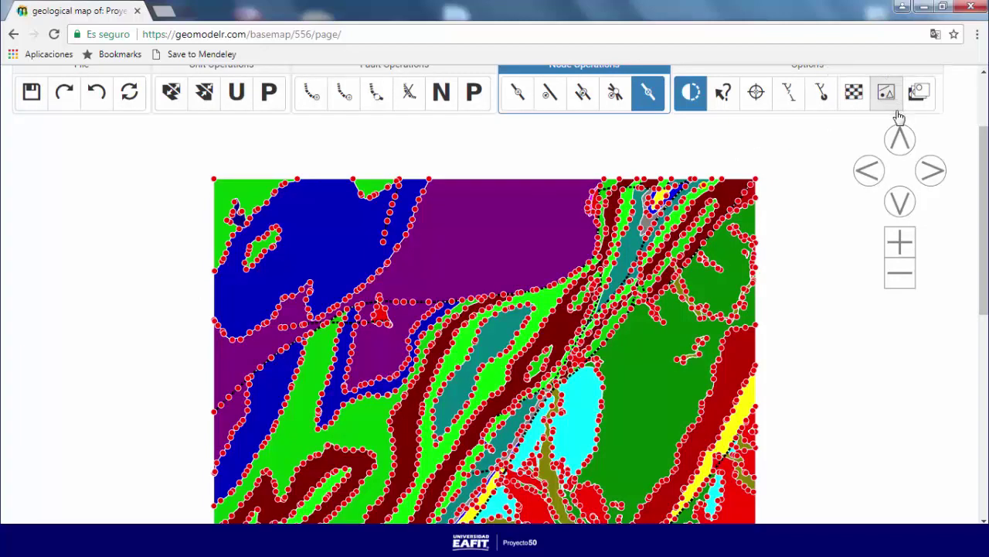
{"action": "scroll", "coordinate": [884, 93], "scroll_direction": "up", "scroll_amount": 1}
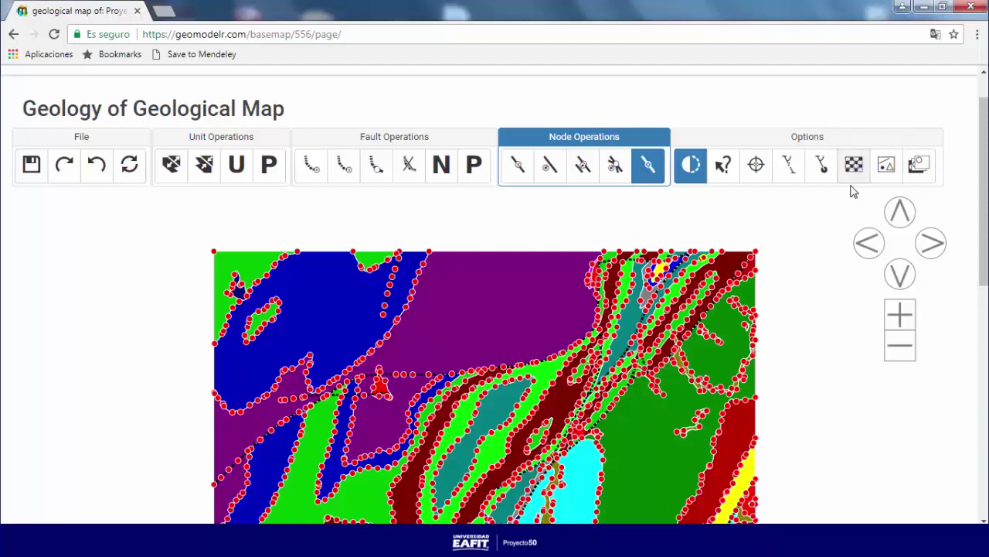
{"action": "scroll", "coordinate": [806, 337], "scroll_direction": "down", "scroll_amount": 2}
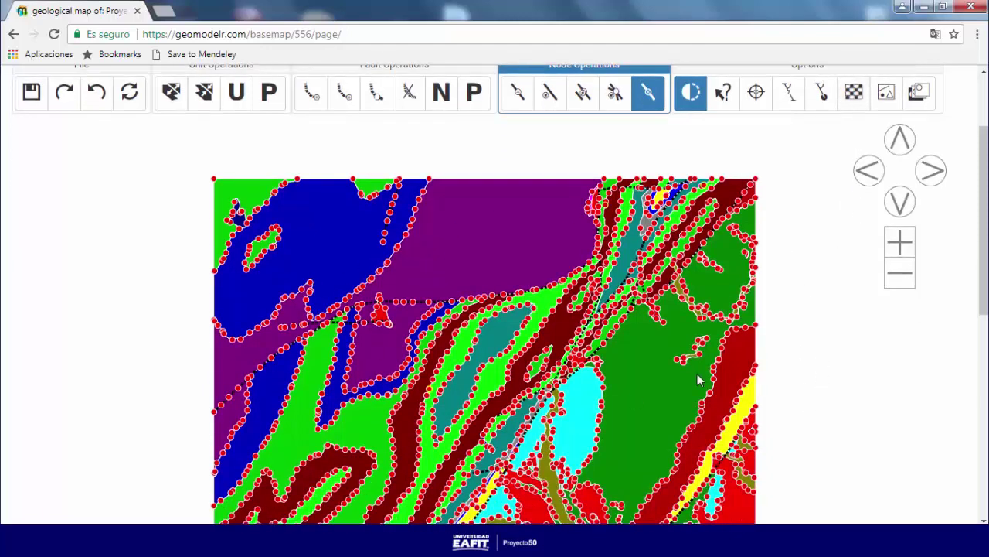
{"action": "scroll", "coordinate": [804, 236], "scroll_direction": "up", "scroll_amount": 2}
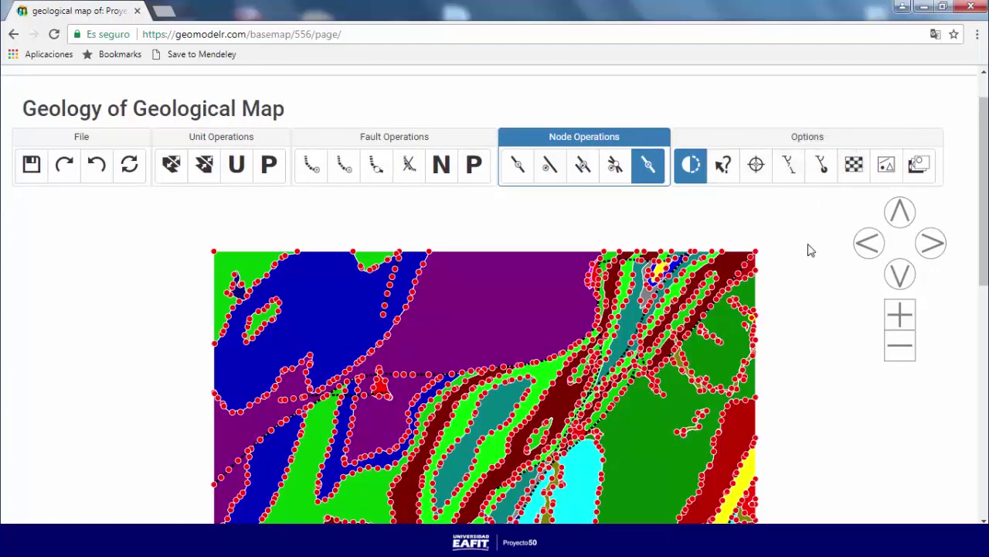
Step: Open the Layers Manager from the vector layer options and expand the management of background image layers
{"action": "left_click", "coordinate": [886, 164]}
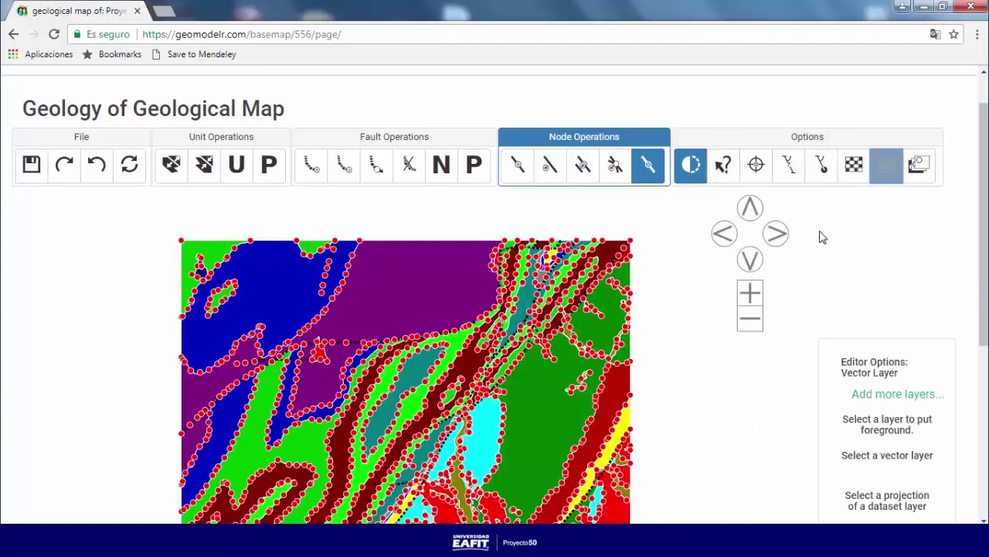
{"action": "scroll", "coordinate": [846, 229], "scroll_direction": "down", "scroll_amount": 2}
{"action": "scroll", "coordinate": [907, 212], "scroll_direction": "down", "scroll_amount": 2}
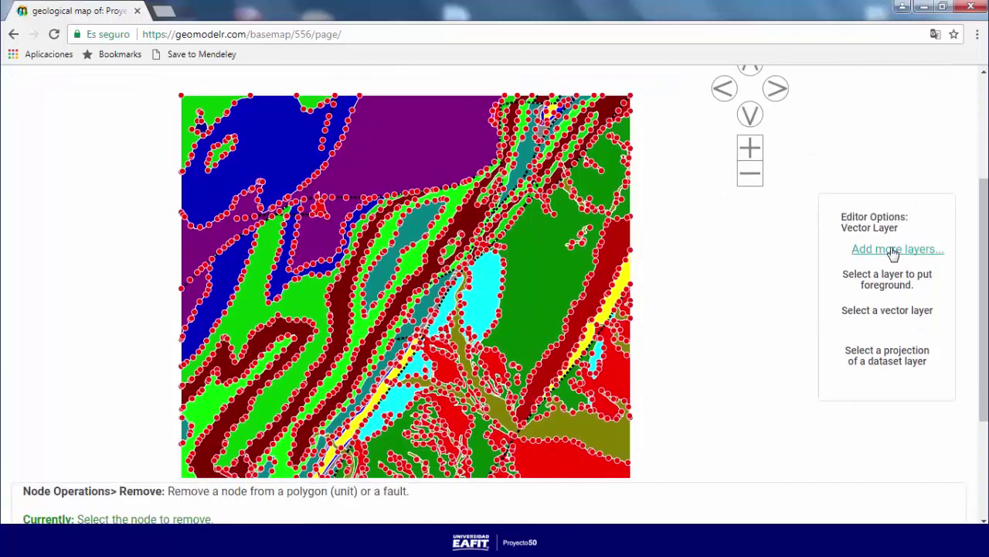
{"action": "left_click", "coordinate": [861, 252]}
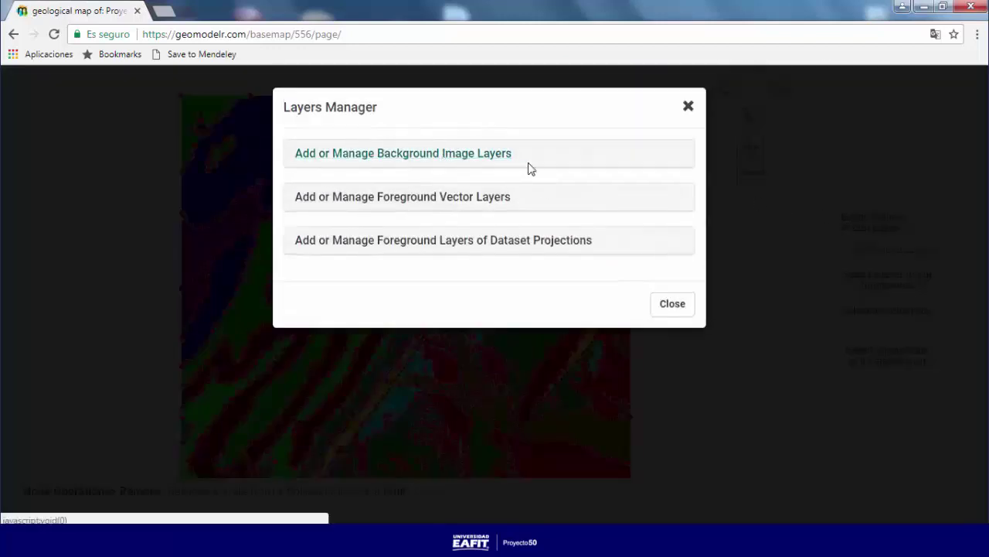
{"action": "left_click", "coordinate": [484, 155]}
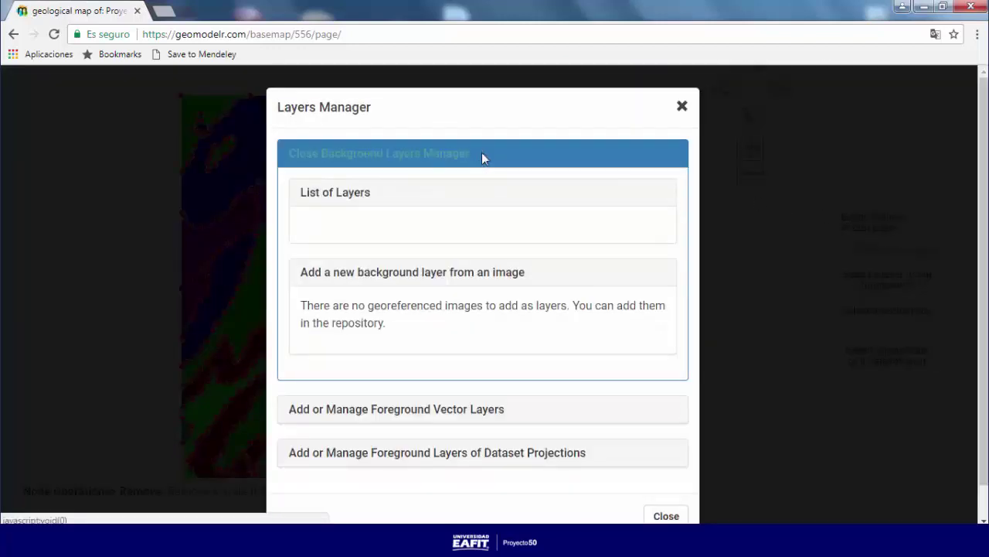
Step: Review the foreground vector layer options in place of the background image layers, and collapse that section
{"action": "left_click", "coordinate": [466, 158]}
{"action": "left_click", "coordinate": [475, 199]}
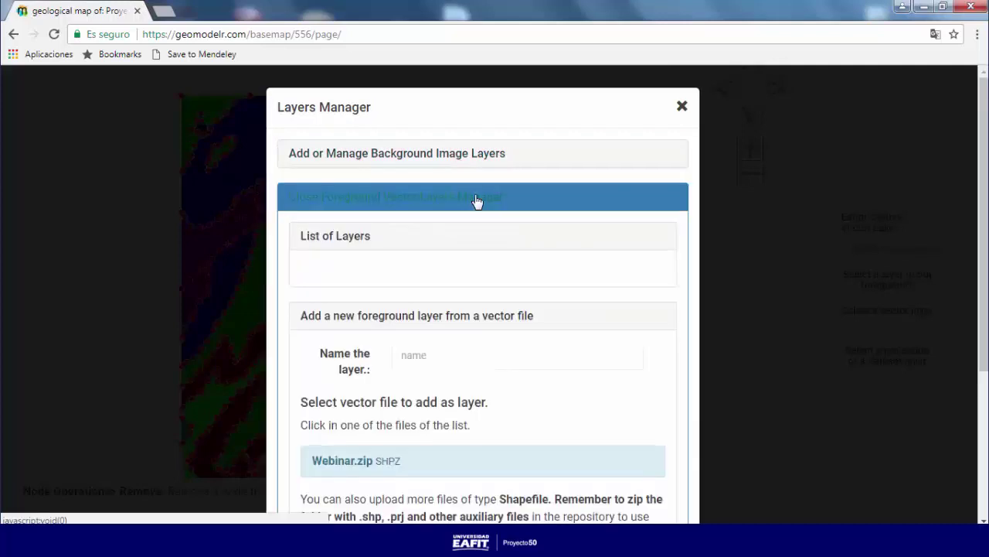
{"action": "left_click", "coordinate": [462, 200]}
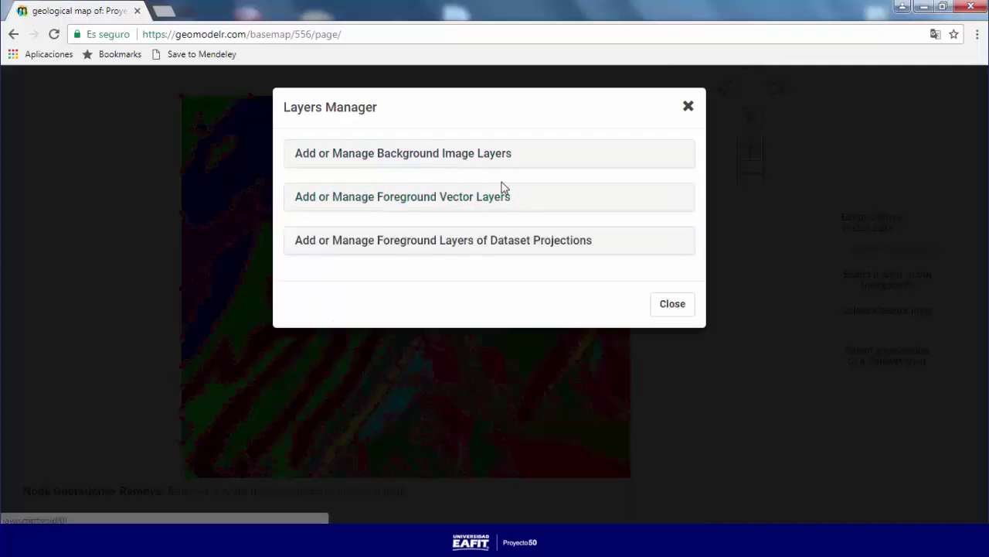
Step: Project the Buzamientos dataset as a foreground layer named "buzamientos"
{"action": "left_click", "coordinate": [468, 242]}
{"action": "scroll", "coordinate": [572, 246], "scroll_direction": "down", "scroll_amount": 1}
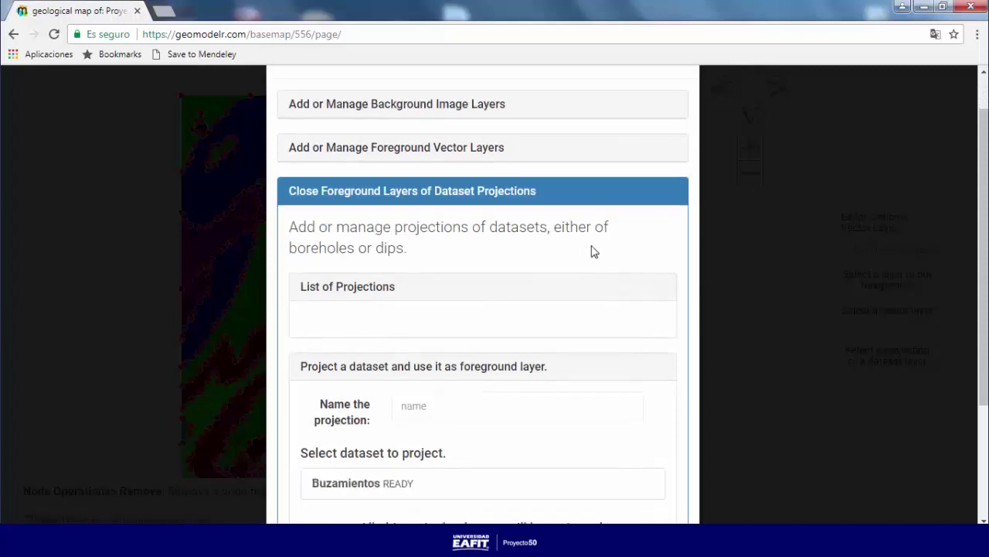
{"action": "scroll", "coordinate": [587, 252], "scroll_direction": "down", "scroll_amount": 1}
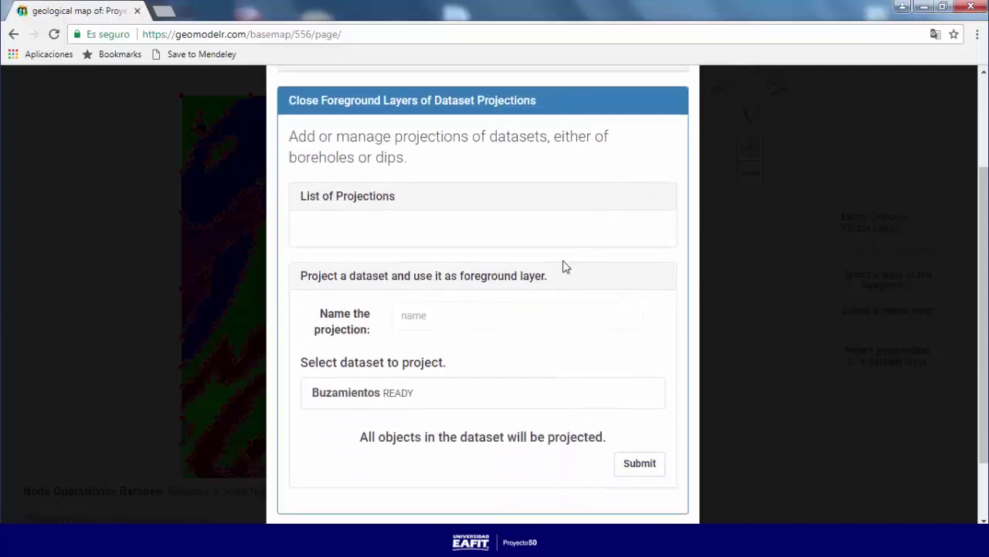
{"action": "left_click", "coordinate": [358, 396]}
{"action": "left_click", "coordinate": [458, 308]}
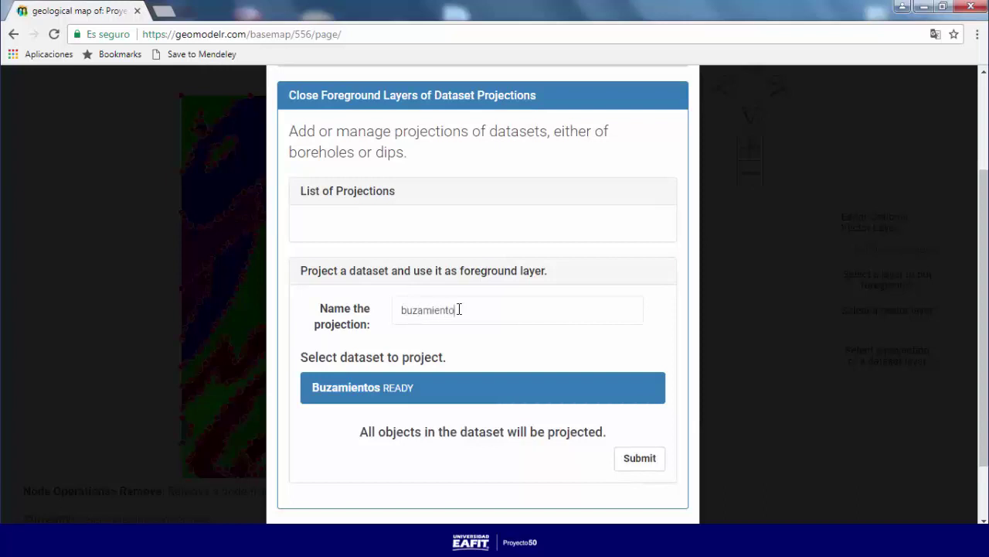
{"action": "left_click", "coordinate": [649, 456]}
Step: Check the details of the buzamientos projection in the list of projections and close the Layers Manager
{"action": "scroll", "coordinate": [364, 172], "scroll_direction": "down", "scroll_amount": 1}
{"action": "left_click", "coordinate": [380, 160]}
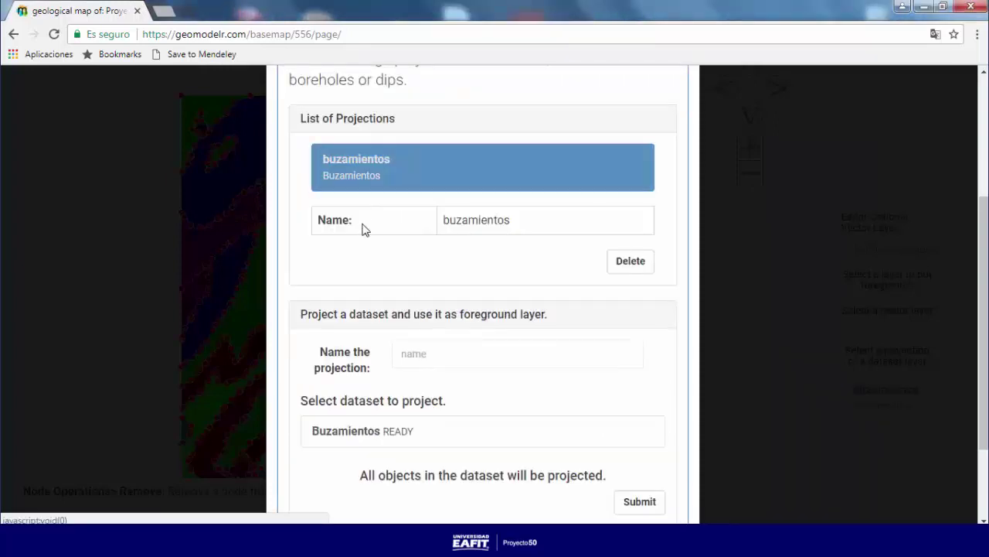
{"action": "scroll", "coordinate": [568, 259], "scroll_direction": "down", "scroll_amount": 1}
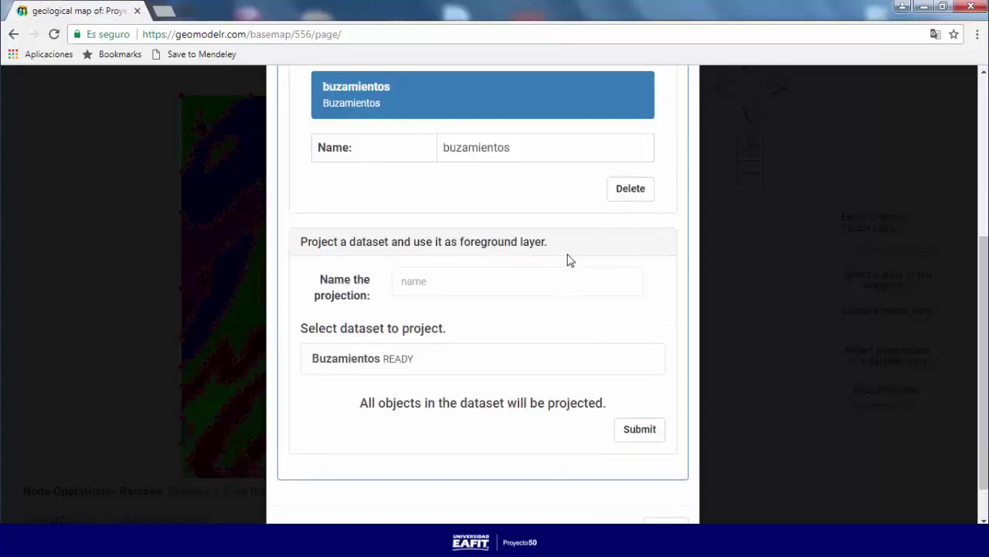
{"action": "scroll", "coordinate": [788, 385], "scroll_direction": "down", "scroll_amount": 1}
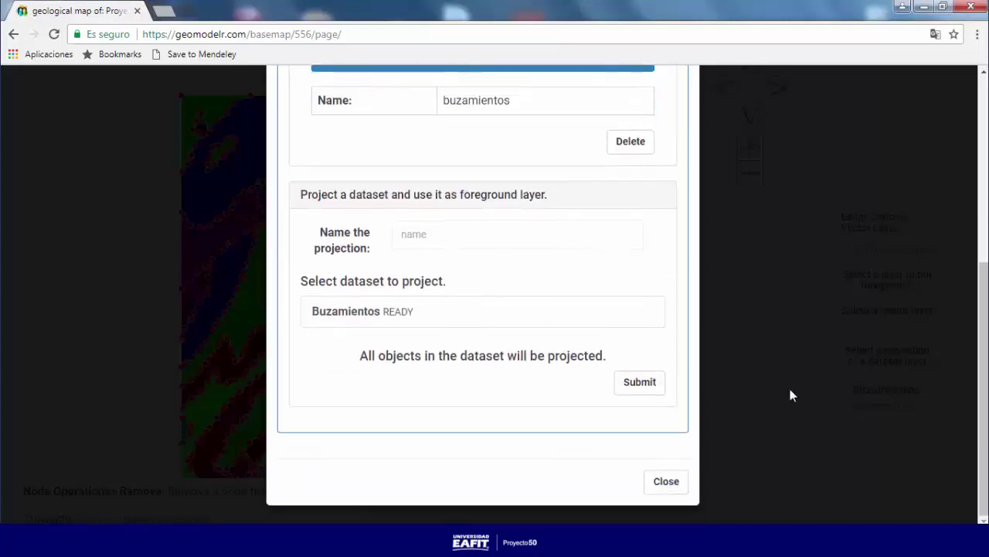
{"action": "left_click", "coordinate": [662, 489]}
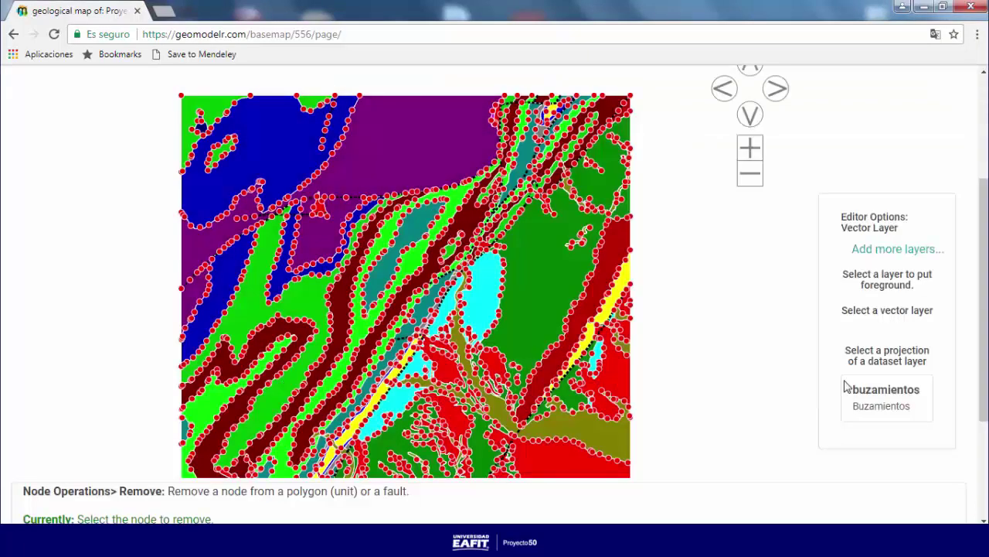
Step: Display the buzamientos dataset projection over the geological map and hide the unit and fault nodes
{"action": "left_click", "coordinate": [891, 401]}
{"action": "scroll", "coordinate": [742, 255], "scroll_direction": "up", "scroll_amount": 1}
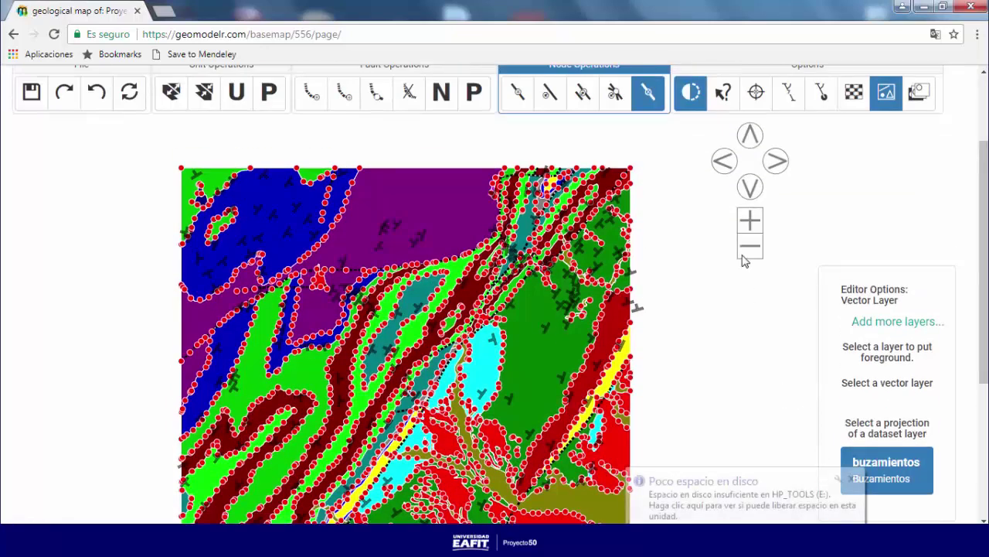
{"action": "left_click", "coordinate": [698, 101]}
{"action": "scroll", "coordinate": [706, 235], "scroll_direction": "down", "scroll_amount": 1}
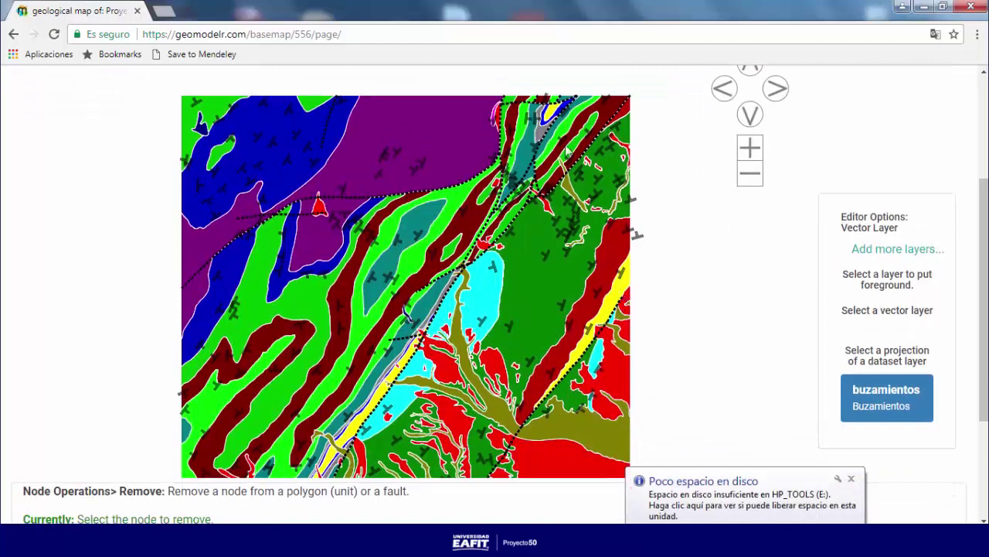
{"action": "scroll", "coordinate": [784, 311], "scroll_direction": "up", "scroll_amount": 3}
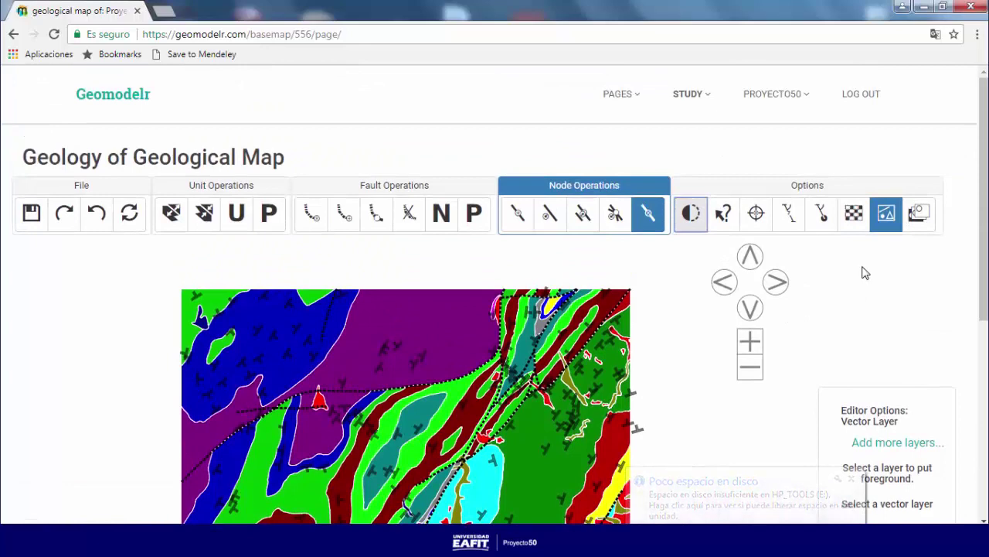
Step: Reopen the Layers Manager from the vector layer options and expand the management of foreground vector layers
{"action": "left_click", "coordinate": [886, 213]}
{"action": "scroll", "coordinate": [881, 236], "scroll_direction": "down", "scroll_amount": 1}
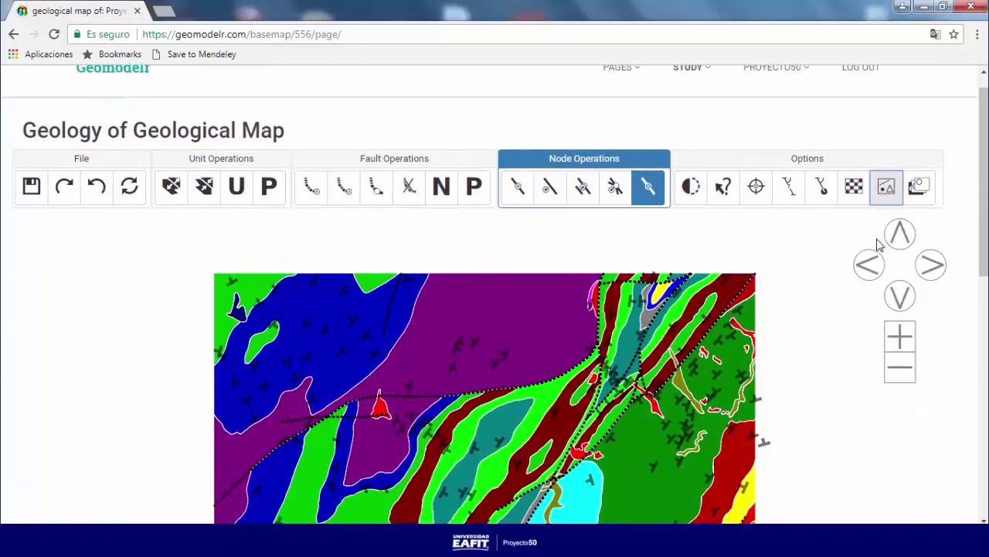
{"action": "left_click", "coordinate": [883, 136]}
{"action": "scroll", "coordinate": [866, 202], "scroll_direction": "down", "scroll_amount": 1}
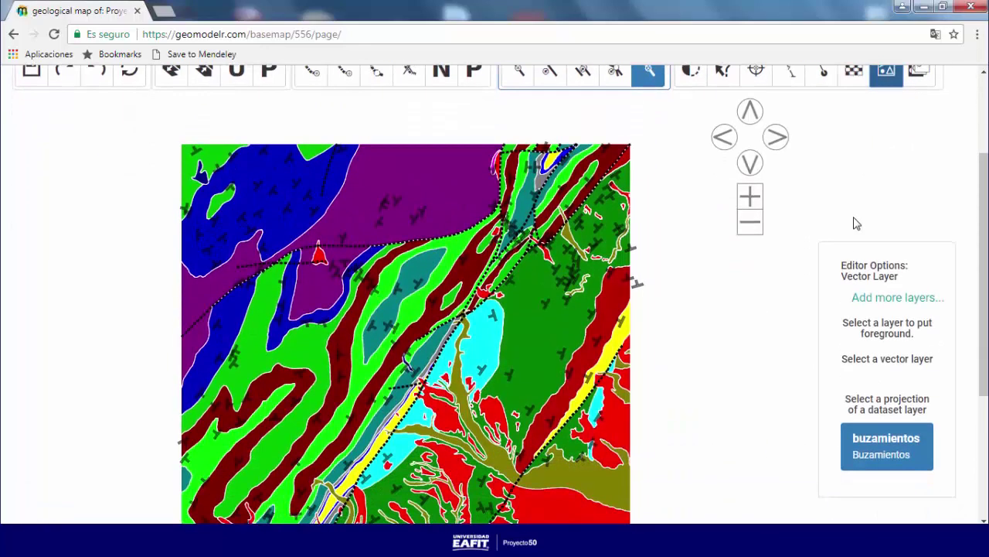
{"action": "left_click", "coordinate": [869, 300]}
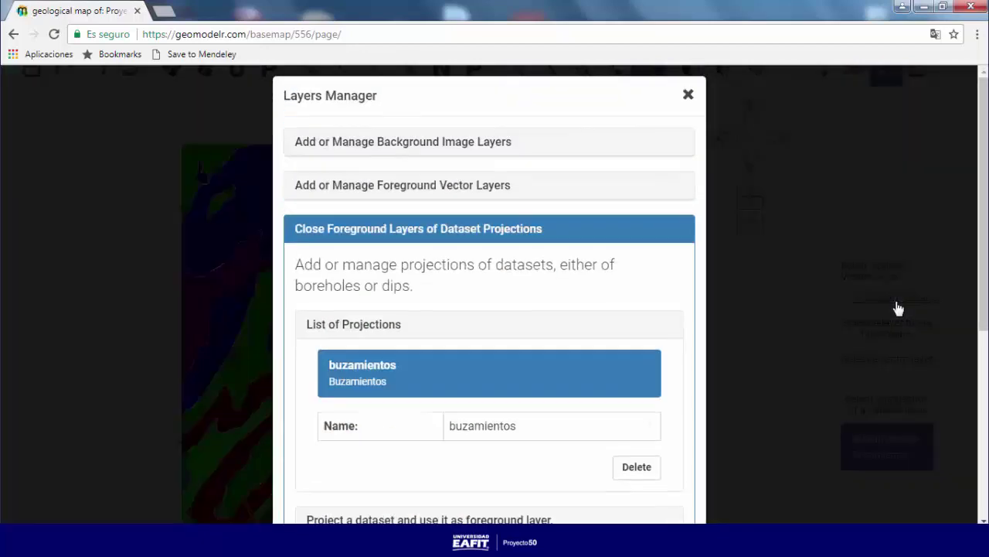
{"action": "scroll", "coordinate": [589, 313], "scroll_direction": "down", "scroll_amount": 1}
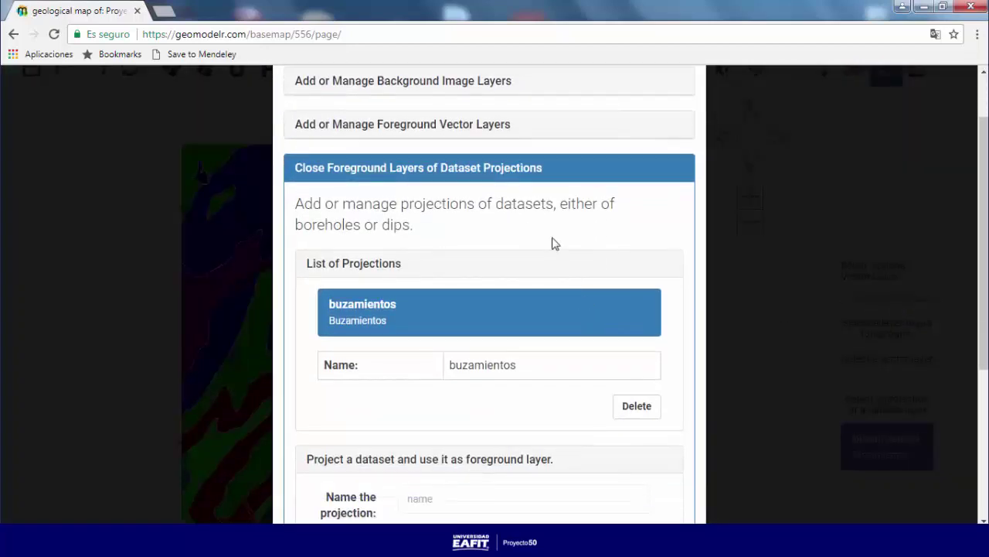
{"action": "left_click", "coordinate": [529, 171]}
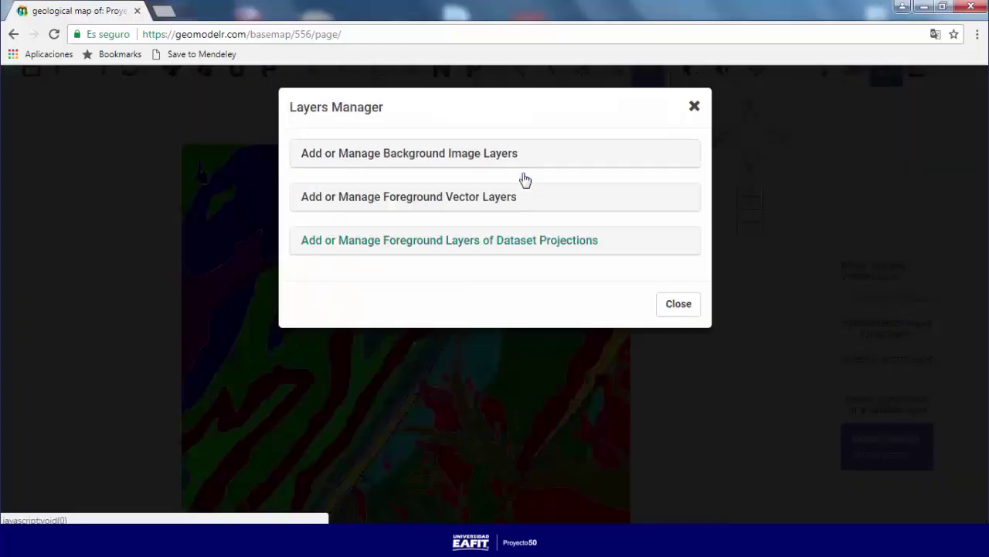
{"action": "left_click", "coordinate": [485, 205]}
Step: Choose Webinar/Plieguesprj.shp from Webinar.zip as the source of a new foreground layer, loading its NMG property
{"action": "scroll", "coordinate": [558, 208], "scroll_direction": "down", "scroll_amount": 1}
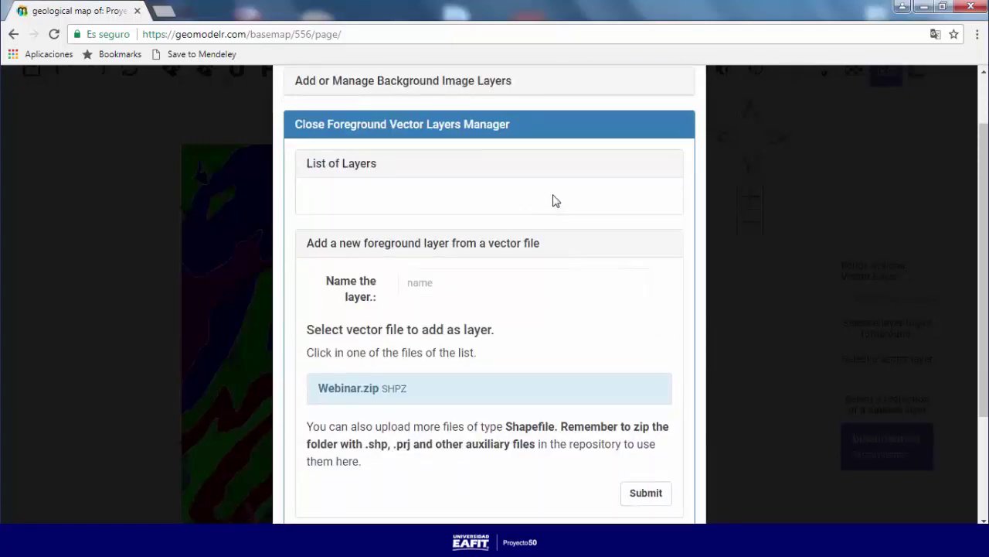
{"action": "scroll", "coordinate": [438, 315], "scroll_direction": "down", "scroll_amount": 1}
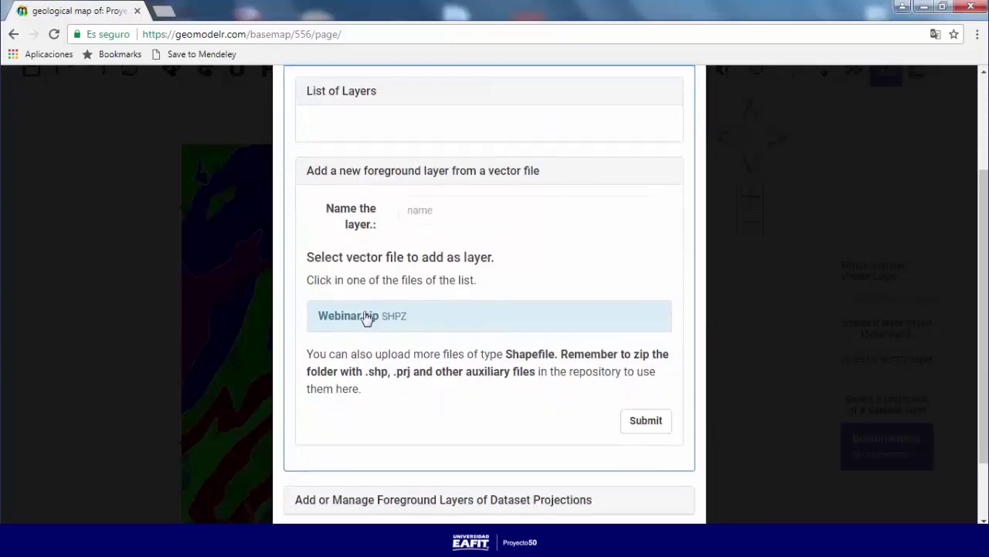
{"action": "left_click", "coordinate": [430, 315]}
{"action": "scroll", "coordinate": [608, 240], "scroll_direction": "down", "scroll_amount": 1}
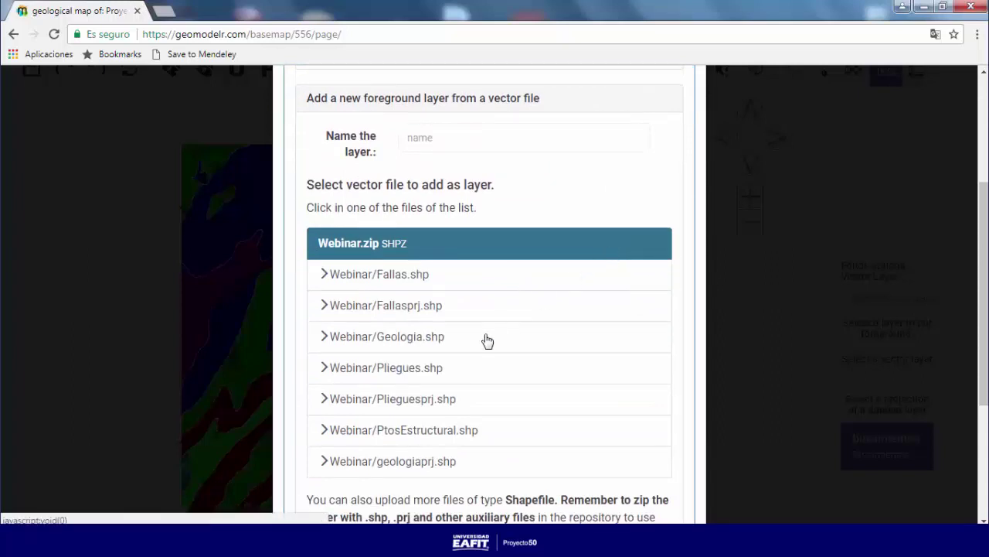
{"action": "left_click", "coordinate": [472, 406]}
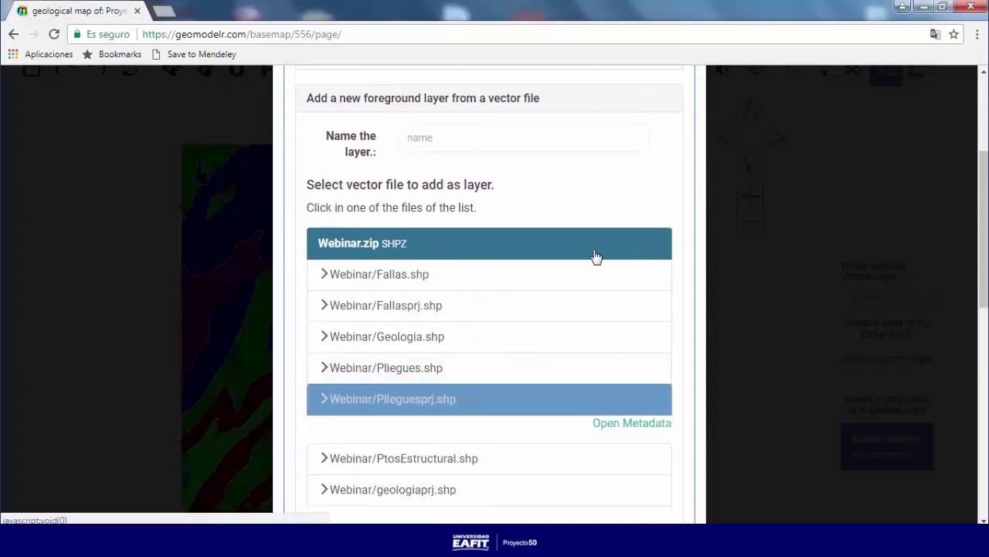
{"action": "scroll", "coordinate": [596, 261], "scroll_direction": "down", "scroll_amount": 5}
{"action": "scroll", "coordinate": [595, 260], "scroll_direction": "down", "scroll_amount": 1}
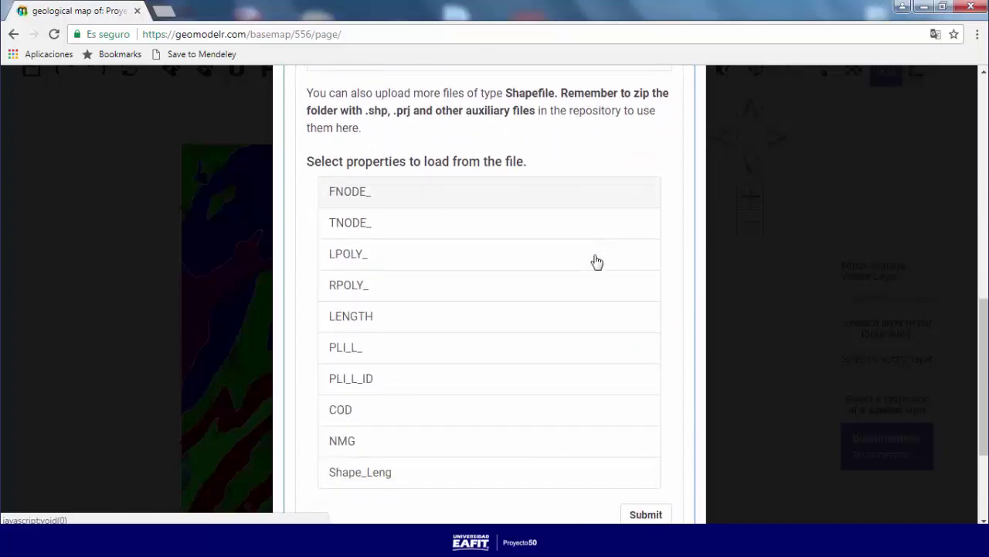
{"action": "left_click", "coordinate": [469, 442]}
{"action": "scroll", "coordinate": [636, 232], "scroll_direction": "down", "scroll_amount": 1}
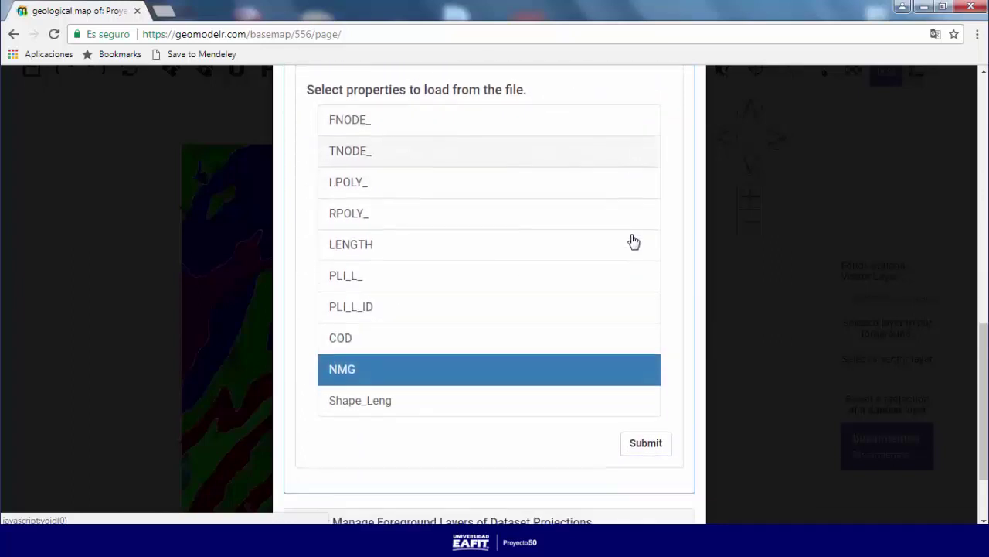
{"action": "scroll", "coordinate": [650, 286], "scroll_direction": "down", "scroll_amount": 1}
{"action": "left_click", "coordinate": [648, 377]}
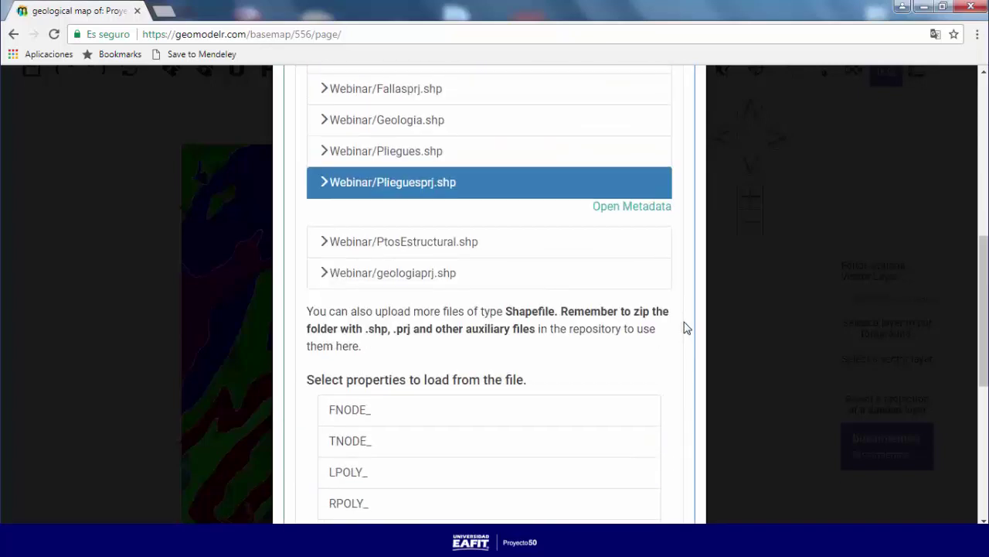
Step: Name the new vector layer "Pliegues", submit it, and display it over the geological map
{"action": "left_click", "coordinate": [534, 280]}
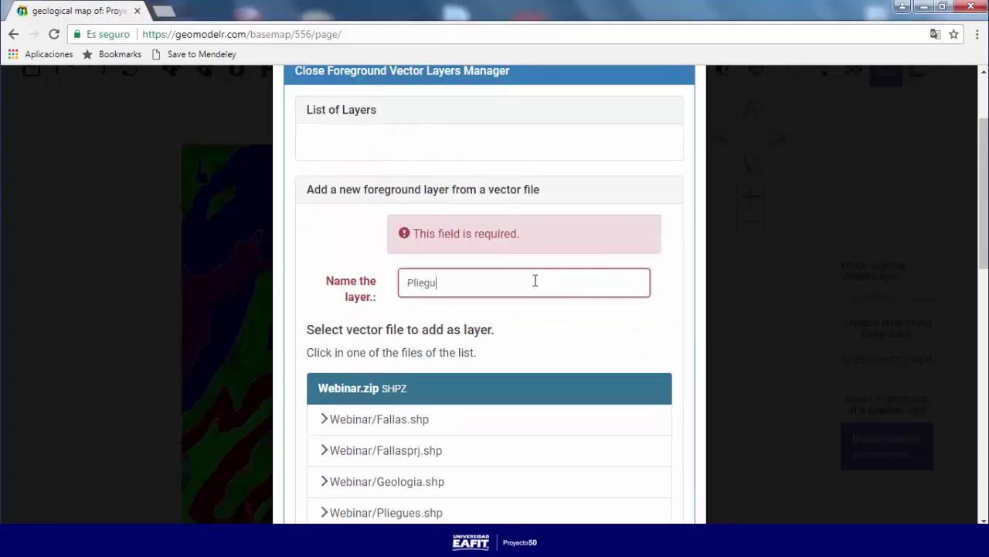
{"action": "scroll", "coordinate": [543, 294], "scroll_direction": "down", "scroll_amount": 10}
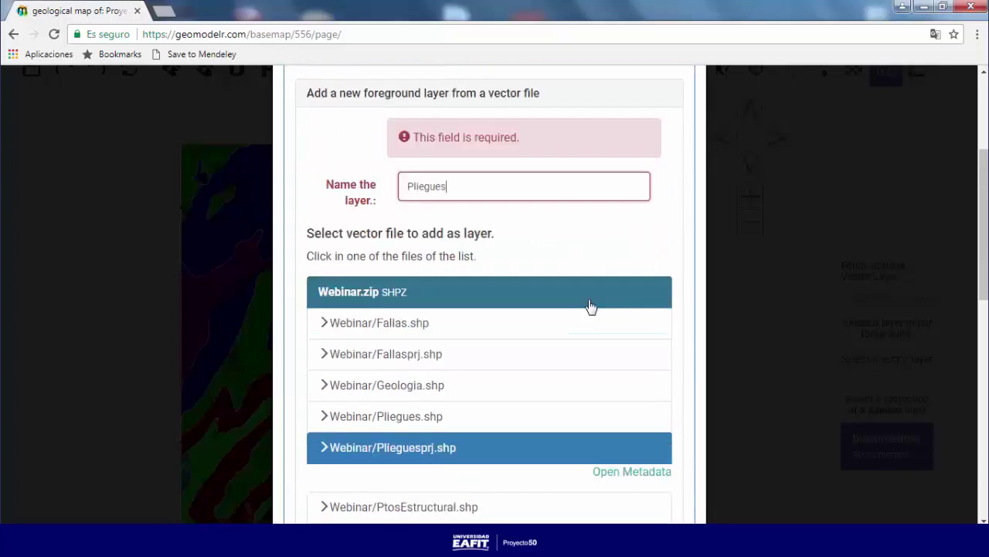
{"action": "left_click", "coordinate": [657, 368]}
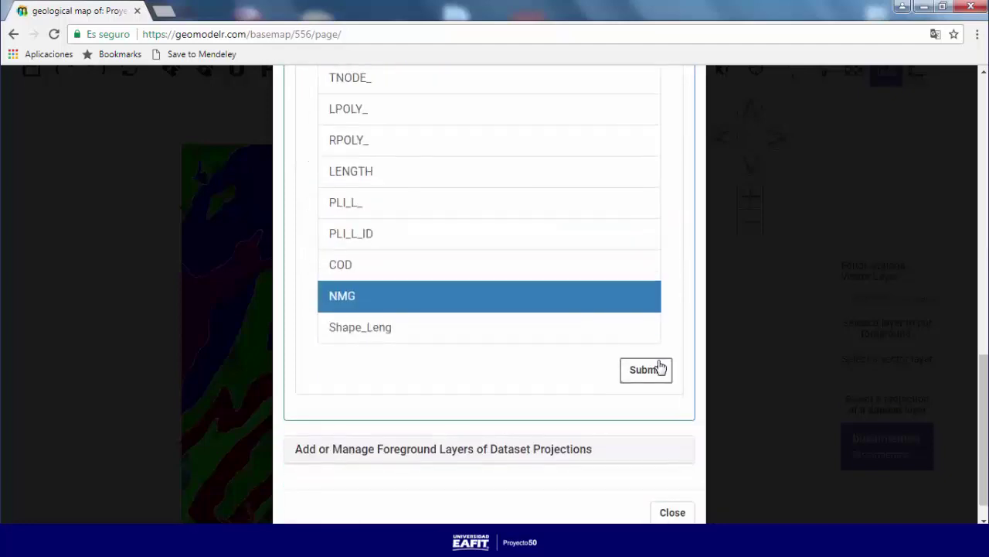
{"action": "left_click", "coordinate": [679, 513]}
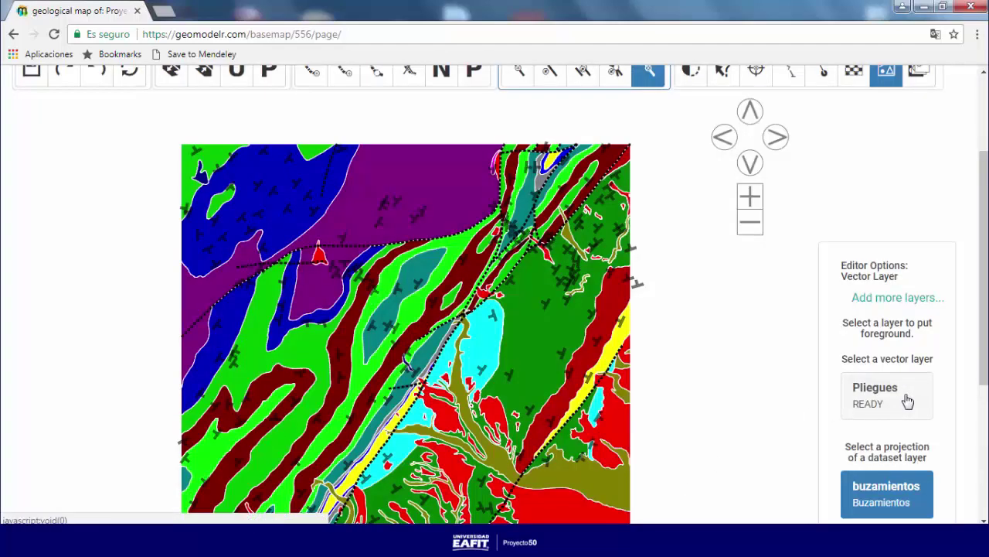
{"action": "left_click", "coordinate": [871, 407]}
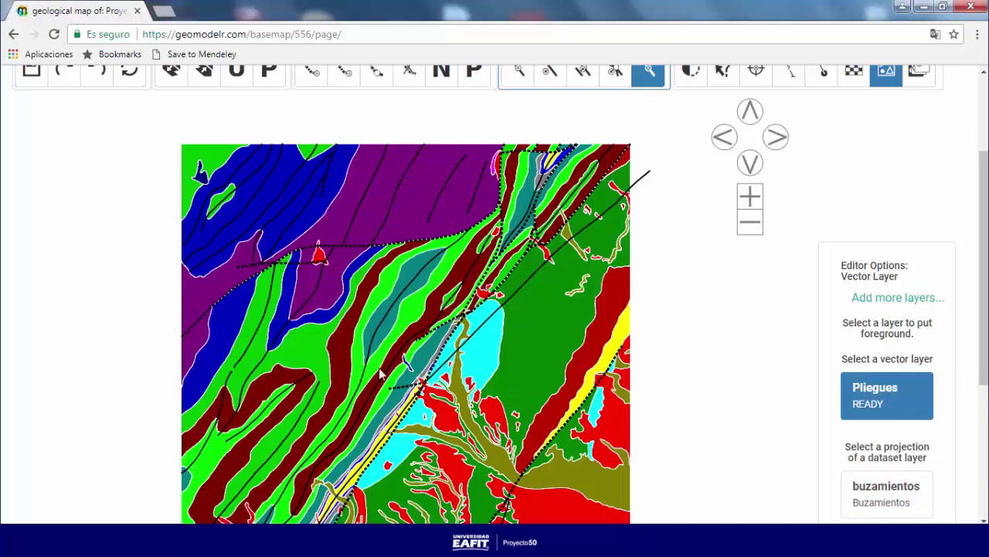
{"action": "scroll", "coordinate": [788, 284], "scroll_direction": "up", "scroll_amount": 1}
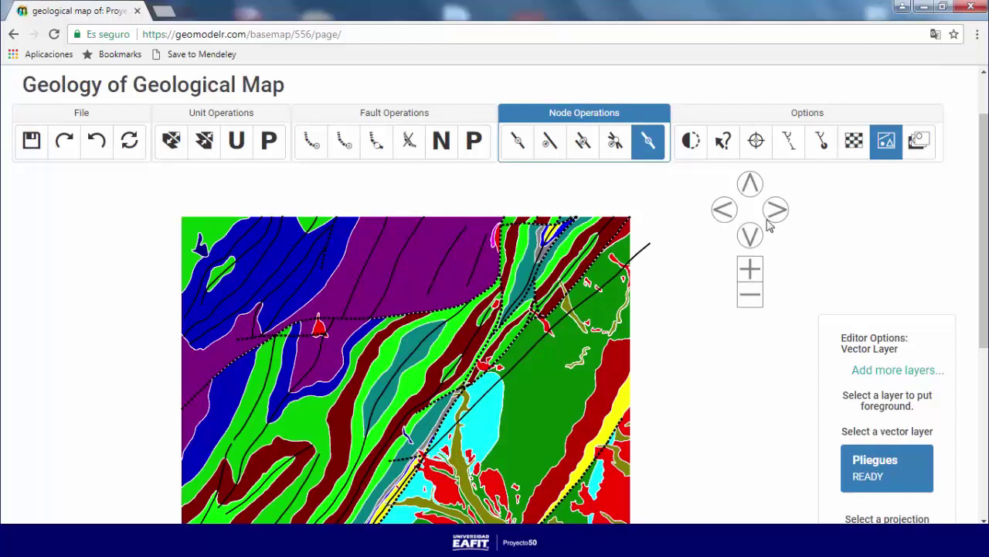
{"action": "scroll", "coordinate": [806, 150], "scroll_direction": "up", "scroll_amount": 1}
{"action": "left_click", "coordinate": [708, 97]}
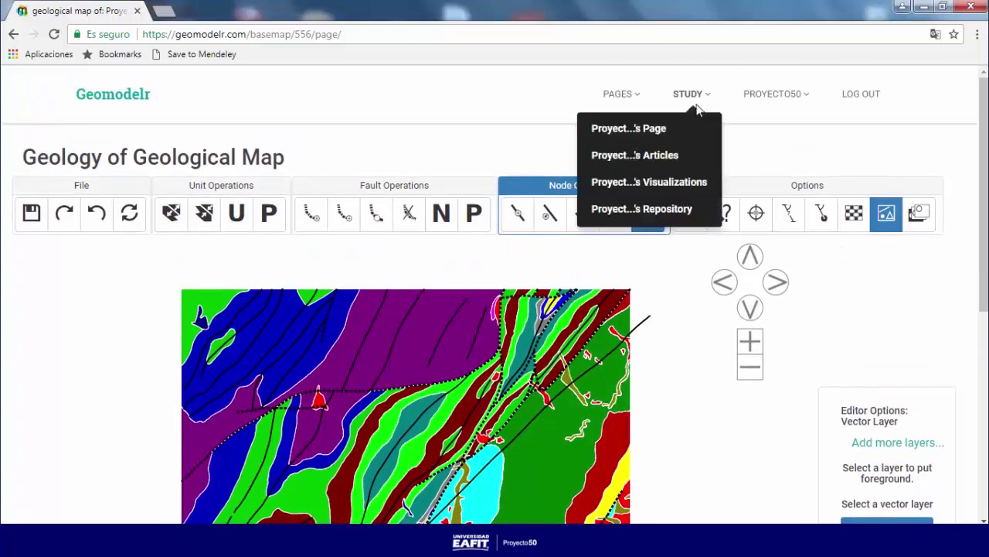
{"action": "mouse_move", "coordinate": [699, 106]}
{"action": "left_click", "coordinate": [657, 129]}
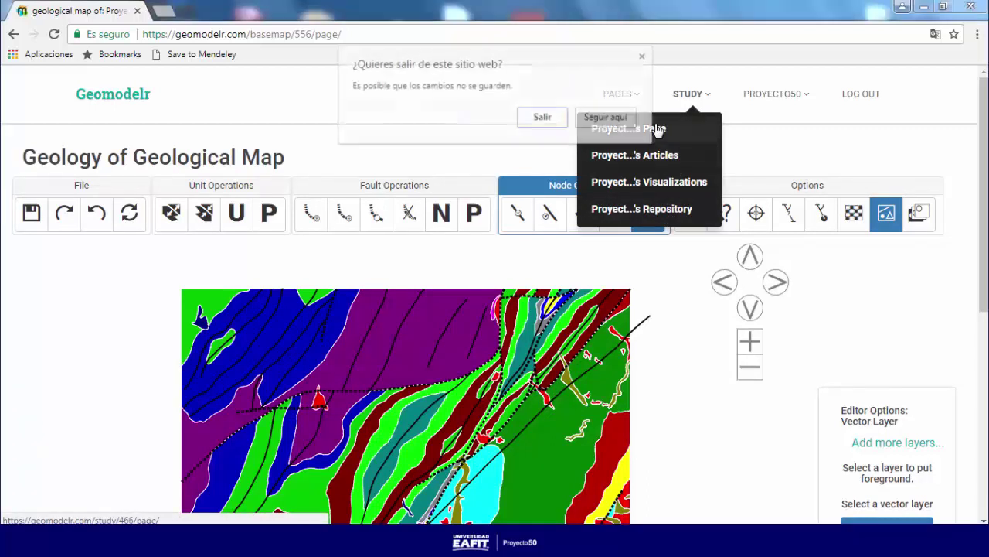
{"action": "left_click", "coordinate": [643, 57]}
Step: Save the geological map, leave the map editor for Proyecto 50's study page, and look over the page
{"action": "scroll", "coordinate": [410, 159], "scroll_direction": "down", "scroll_amount": 1}
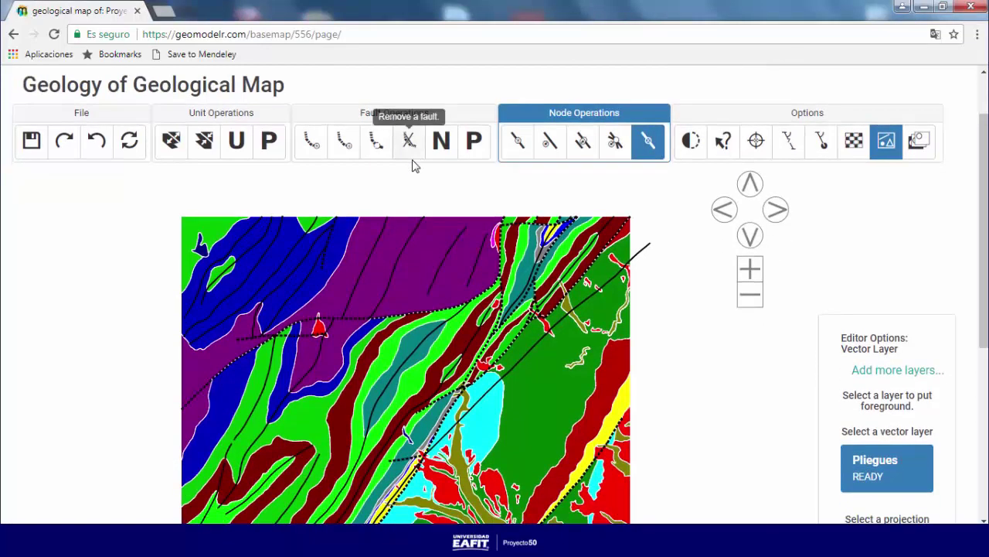
{"action": "left_click", "coordinate": [31, 141]}
{"action": "scroll", "coordinate": [685, 347], "scroll_direction": "down", "scroll_amount": 2}
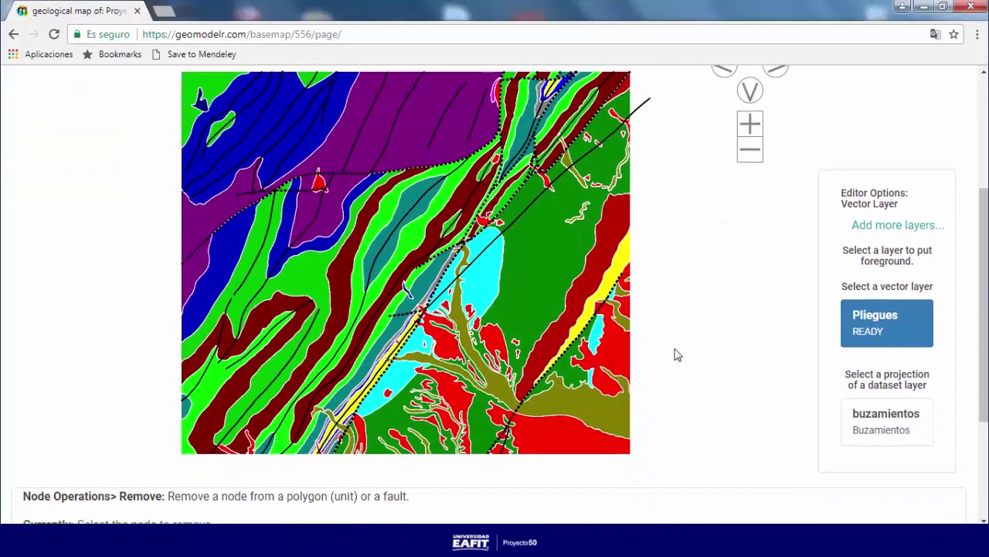
{"action": "scroll", "coordinate": [674, 353], "scroll_direction": "up", "scroll_amount": 3}
{"action": "left_click", "coordinate": [691, 132]}
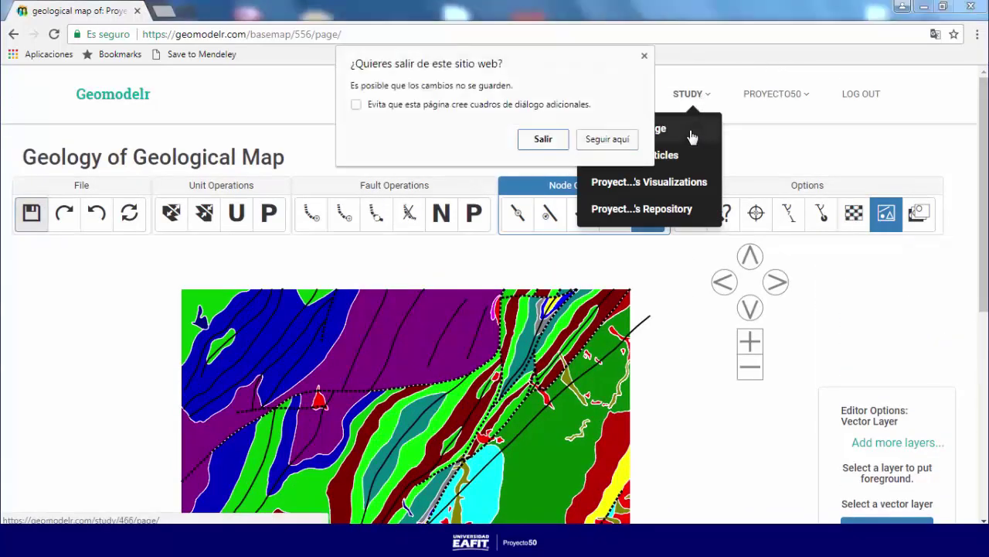
{"action": "left_click", "coordinate": [546, 137]}
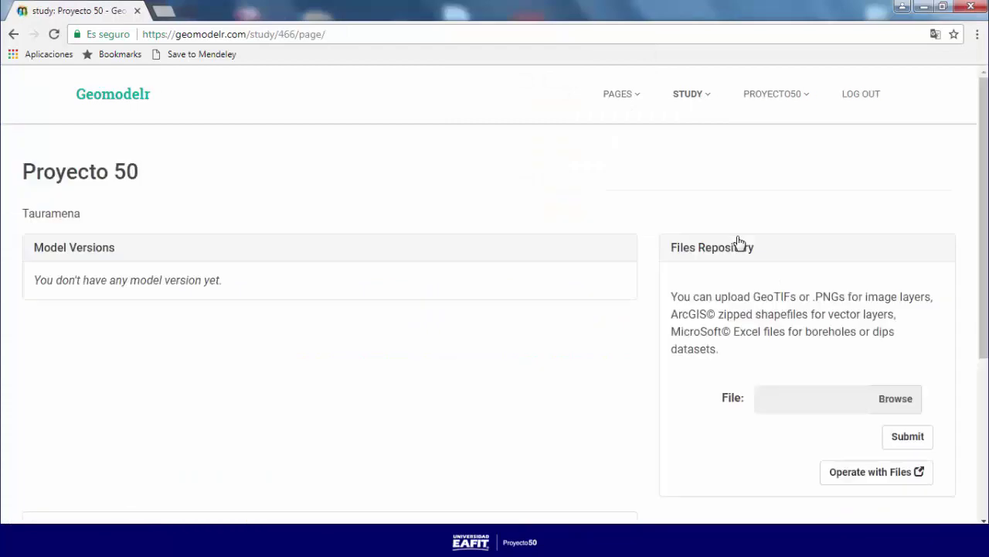
{"action": "scroll", "coordinate": [698, 199], "scroll_direction": "down", "scroll_amount": 2}
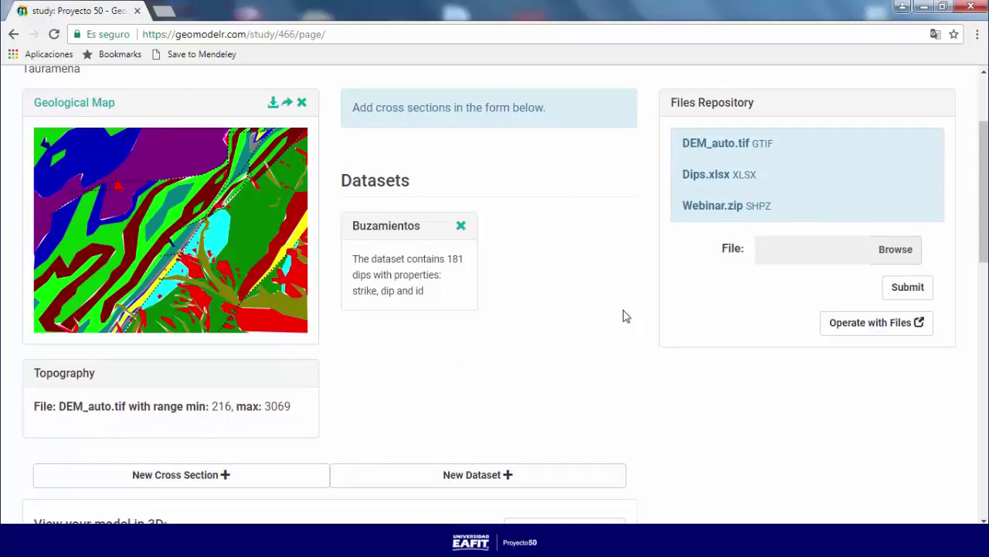
{"action": "scroll", "coordinate": [618, 294], "scroll_direction": "up", "scroll_amount": 3}
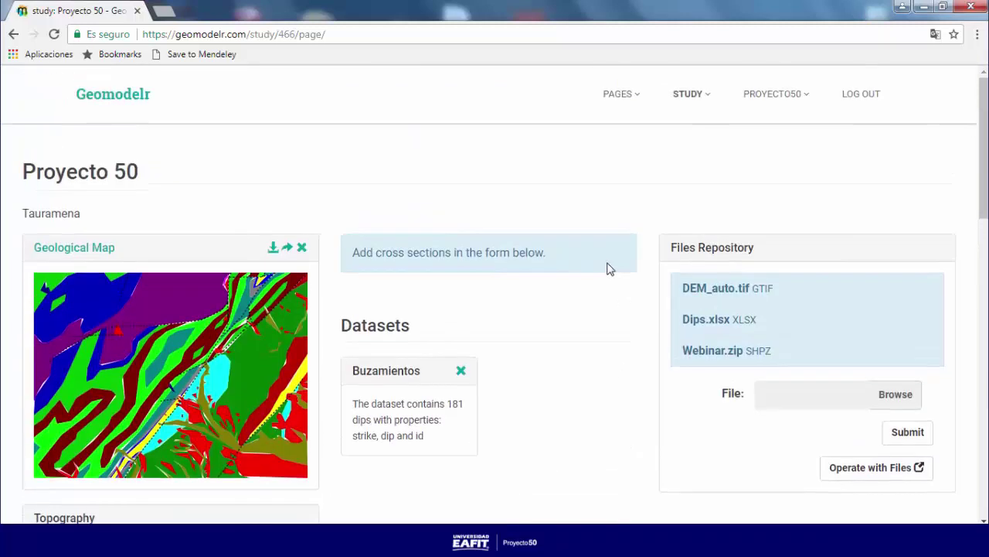
Step: Open the study's articles, load the interactive 3D model in the abstract, and rotate it to inspect the terrain
{"action": "left_click", "coordinate": [692, 96]}
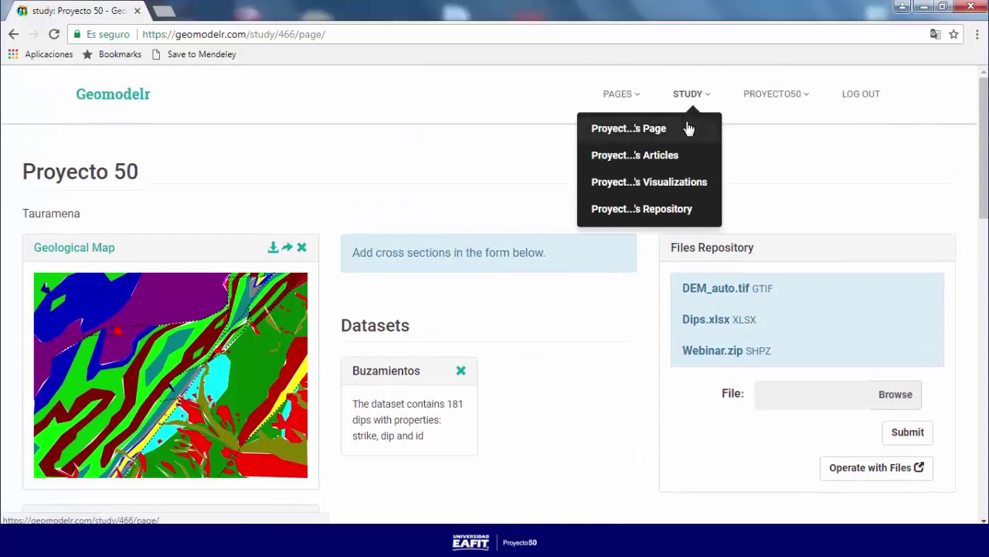
{"action": "left_click", "coordinate": [681, 157]}
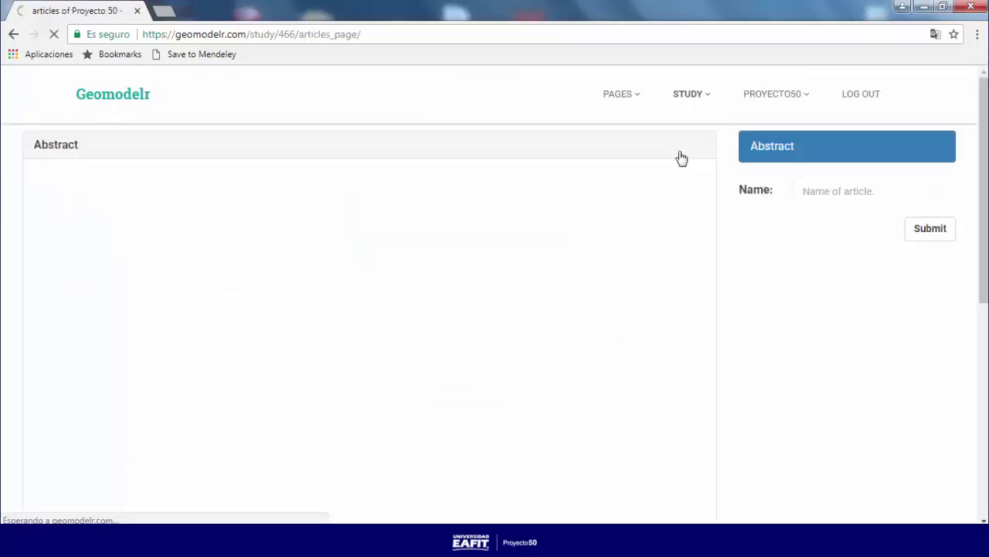
{"action": "scroll", "coordinate": [562, 229], "scroll_direction": "down", "scroll_amount": 1}
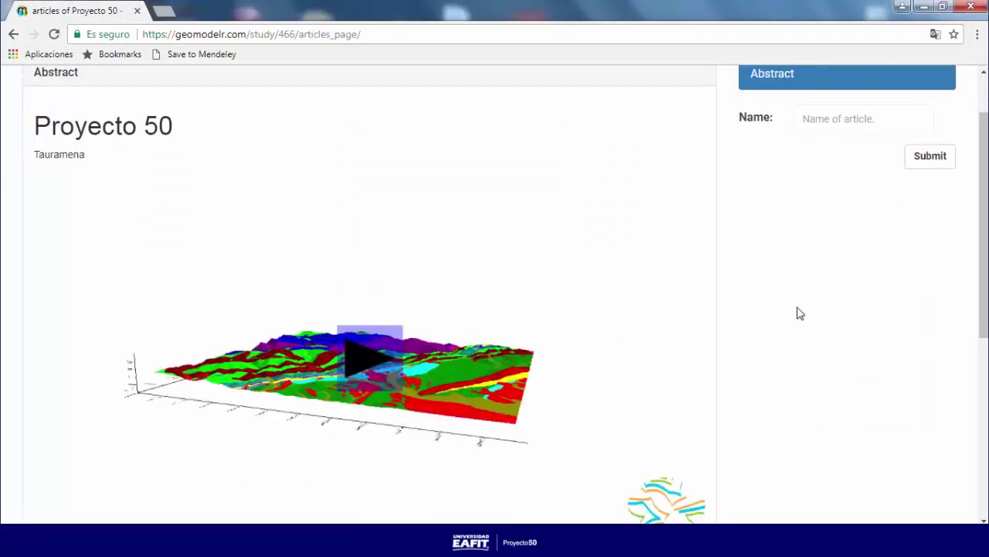
{"action": "scroll", "coordinate": [800, 312], "scroll_direction": "down", "scroll_amount": 1}
{"action": "left_click", "coordinate": [379, 292]}
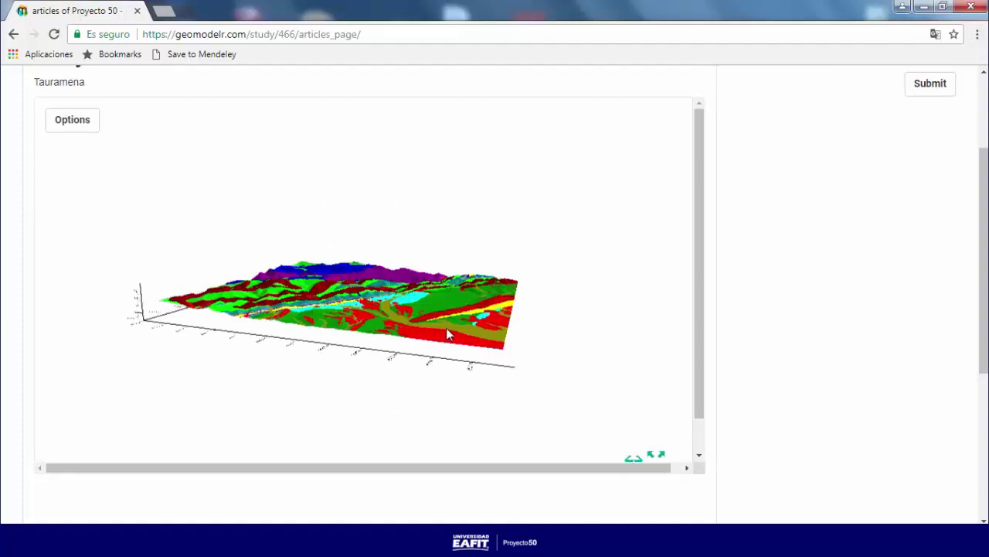
{"action": "mouse_move", "coordinate": [446, 327]}
{"action": "left_mouse_down"}
{"action": "mouse_move", "coordinate": [532, 281]}
{"action": "mouse_move", "coordinate": [394, 341]}
{"action": "mouse_move", "coordinate": [333, 332]}
{"action": "mouse_move", "coordinate": [464, 325]}
{"action": "left_mouse_up"}
{"action": "scroll", "coordinate": [766, 256], "scroll_direction": "up", "scroll_amount": 1}
{"action": "scroll", "coordinate": [766, 257], "scroll_direction": "up", "scroll_amount": 1}
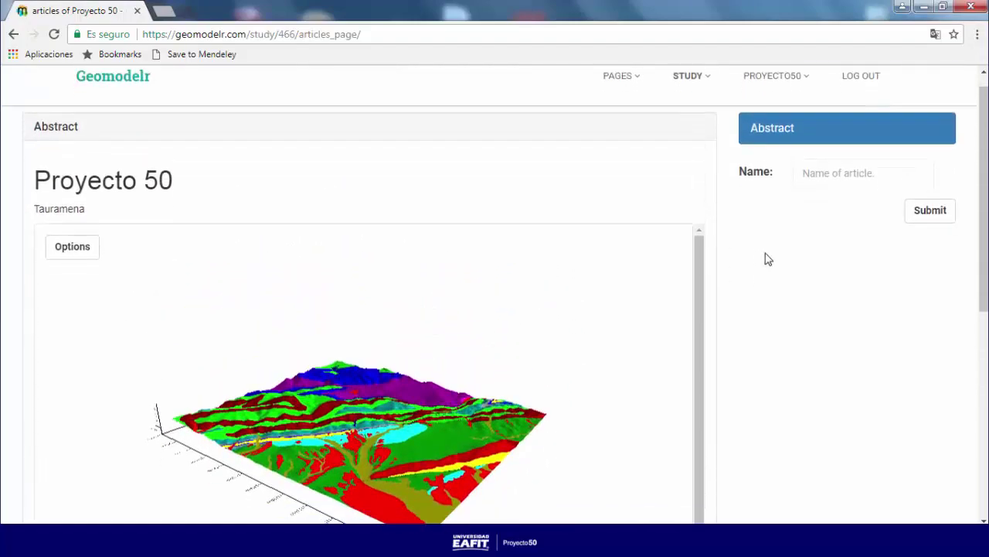
Step: Edit the abstract, add the line "introduccion" below the [[model3d]] tag, and save the article
{"action": "scroll", "coordinate": [753, 278], "scroll_direction": "down", "scroll_amount": 5}
{"action": "left_click", "coordinate": [568, 418]}
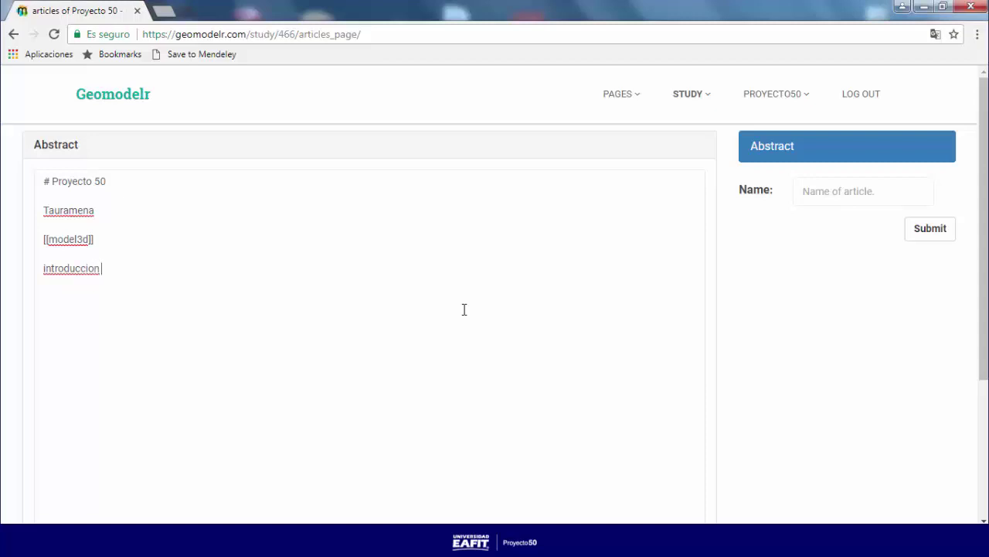
{"action": "scroll", "coordinate": [796, 356], "scroll_direction": "down", "scroll_amount": 3}
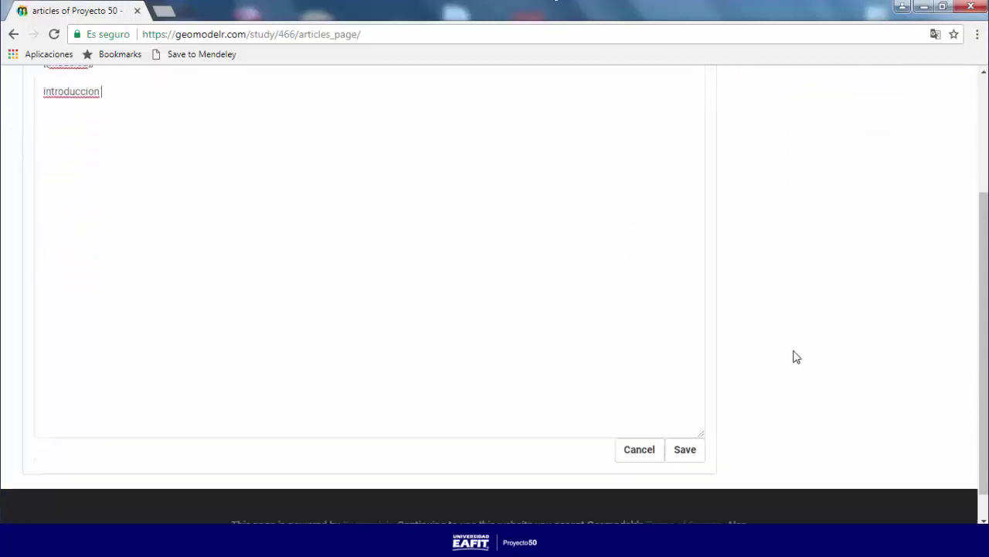
{"action": "left_click", "coordinate": [685, 426]}
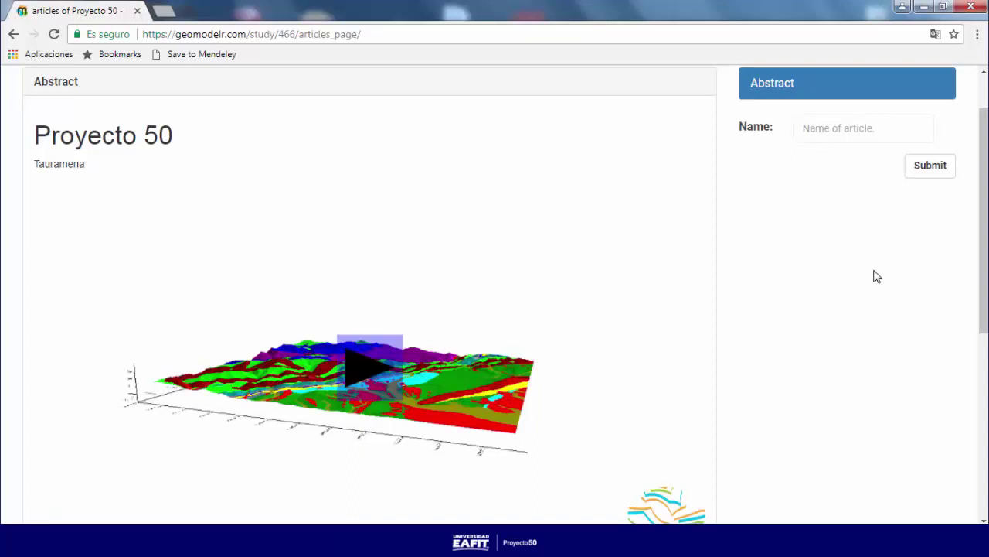
Step: Open the study's visualizations and rotate the 3D view of the cross sections and map
{"action": "scroll", "coordinate": [878, 277], "scroll_direction": "up", "scroll_amount": 1}
{"action": "left_click", "coordinate": [699, 94]}
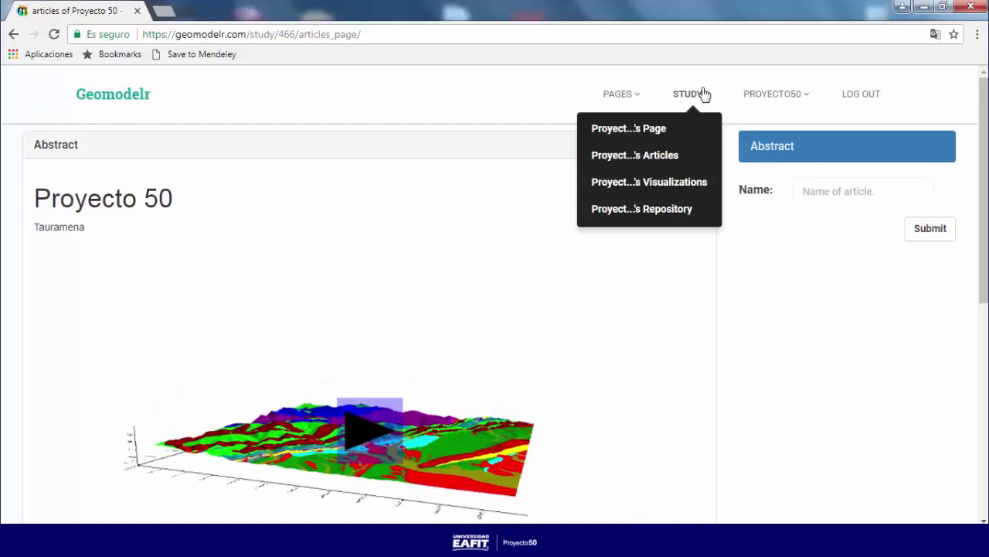
{"action": "left_click", "coordinate": [680, 184]}
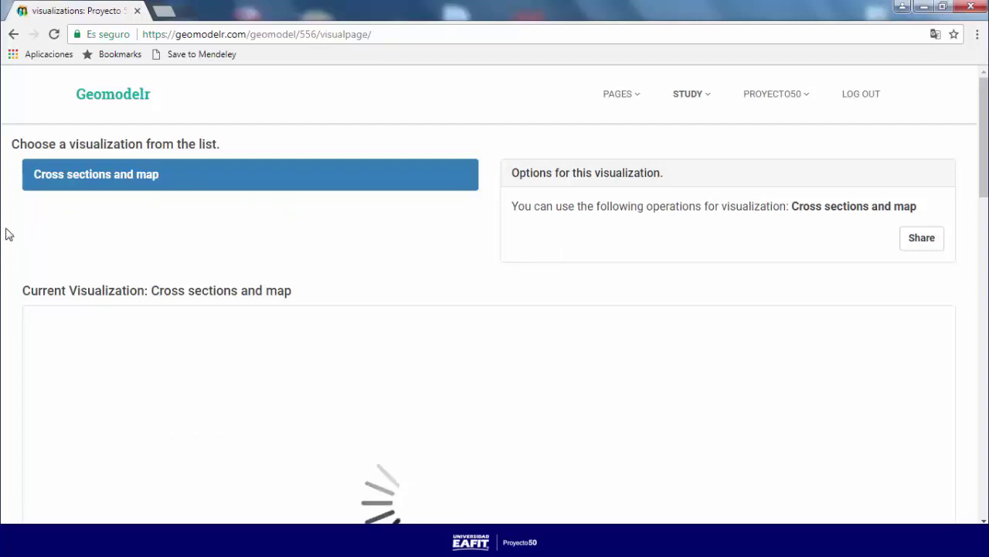
{"action": "scroll", "coordinate": [9, 234], "scroll_direction": "down", "scroll_amount": 3}
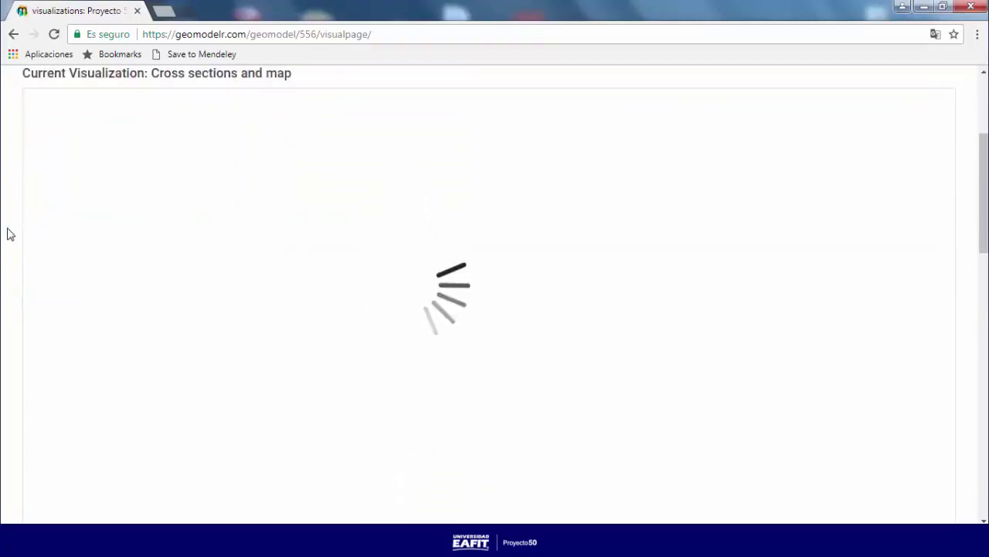
{"action": "left_click_drag", "start_coordinate": [411, 407], "coordinate": [159, 462]}
Step: Set the visualization's exaggeration above sea level to 3 and rotate the model to inspect the exaggerated relief
{"action": "left_click", "coordinate": [66, 126]}
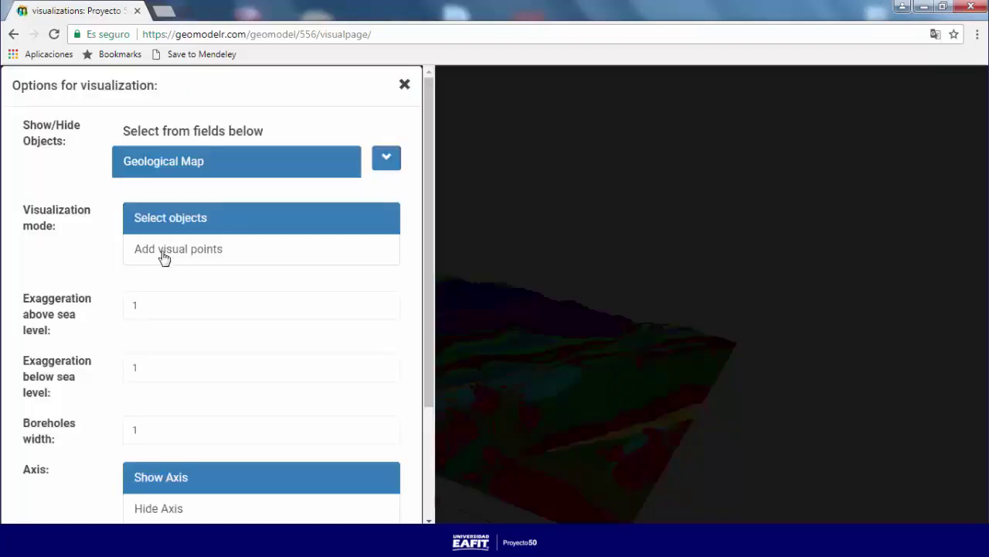
{"action": "scroll", "coordinate": [174, 272], "scroll_direction": "down", "scroll_amount": 1}
{"action": "left_click_drag", "start_coordinate": [163, 236], "coordinate": [67, 232]}
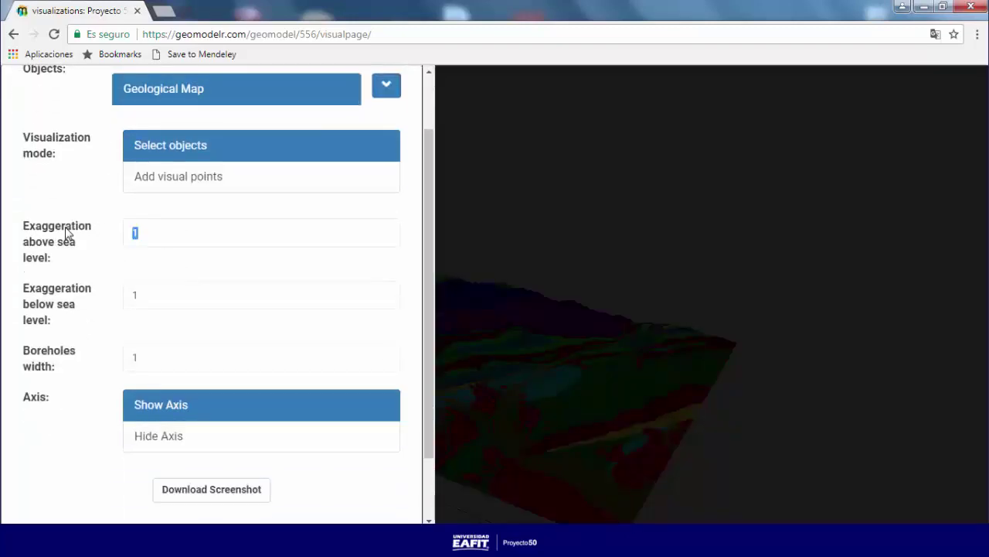
{"action": "type", "text": "3"}
{"action": "left_click", "coordinate": [514, 410]}
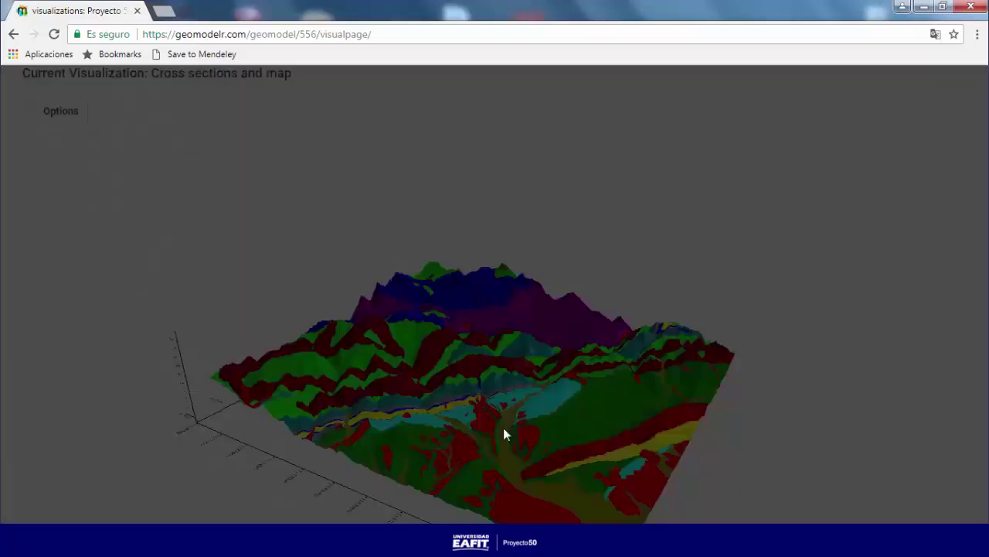
{"action": "left_click_drag", "start_coordinate": [596, 429], "coordinate": [646, 442]}
Step: Set the exaggeration above sea level back to 1 and close the visualization options
{"action": "left_click", "coordinate": [77, 111]}
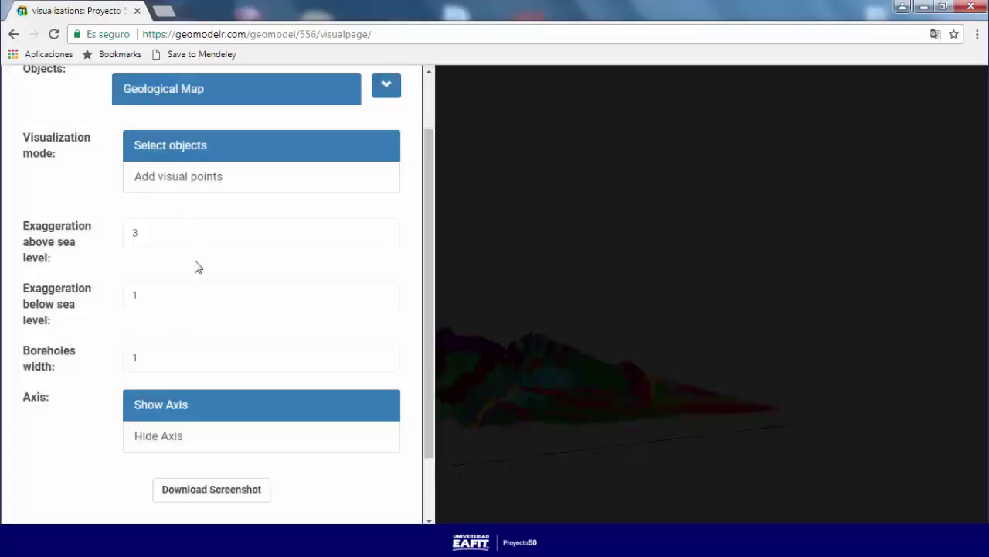
{"action": "key", "text": "ctrl+a"}
{"action": "type", "text": "1"}
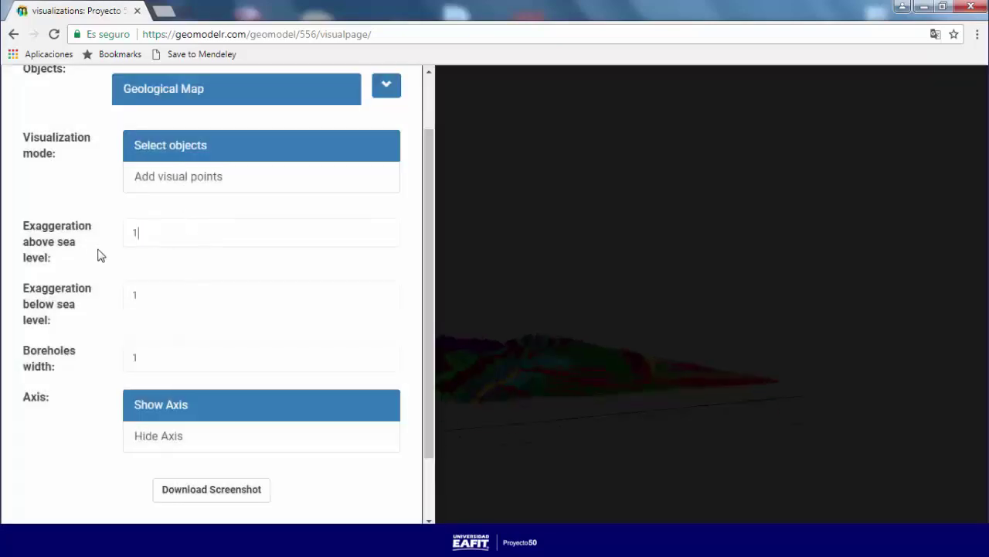
{"action": "left_click", "coordinate": [503, 189]}
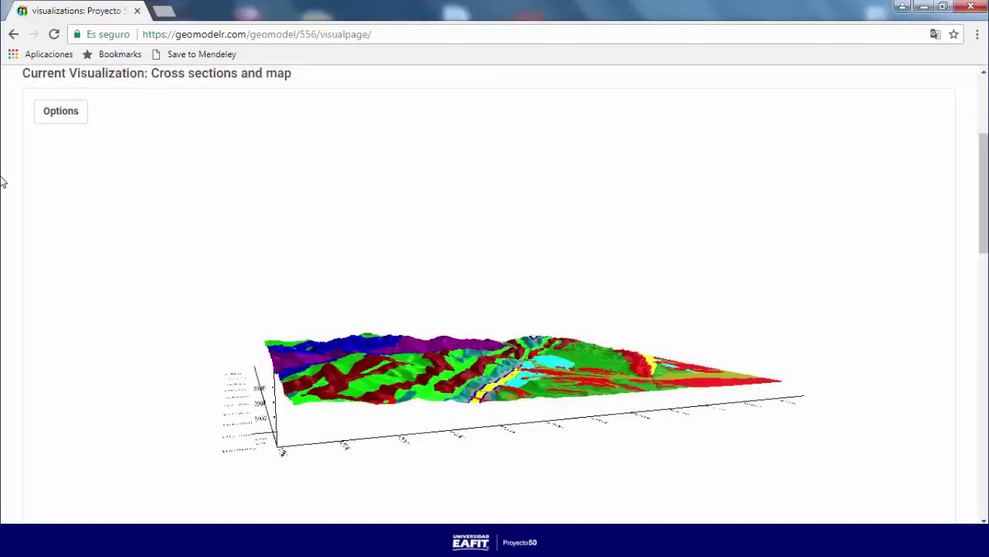
Step: Examine the visualization types available in the form for creating a new visualization
{"action": "scroll", "coordinate": [1, 179], "scroll_direction": "down", "scroll_amount": 4}
{"action": "scroll", "coordinate": [2, 179], "scroll_direction": "down", "scroll_amount": 1}
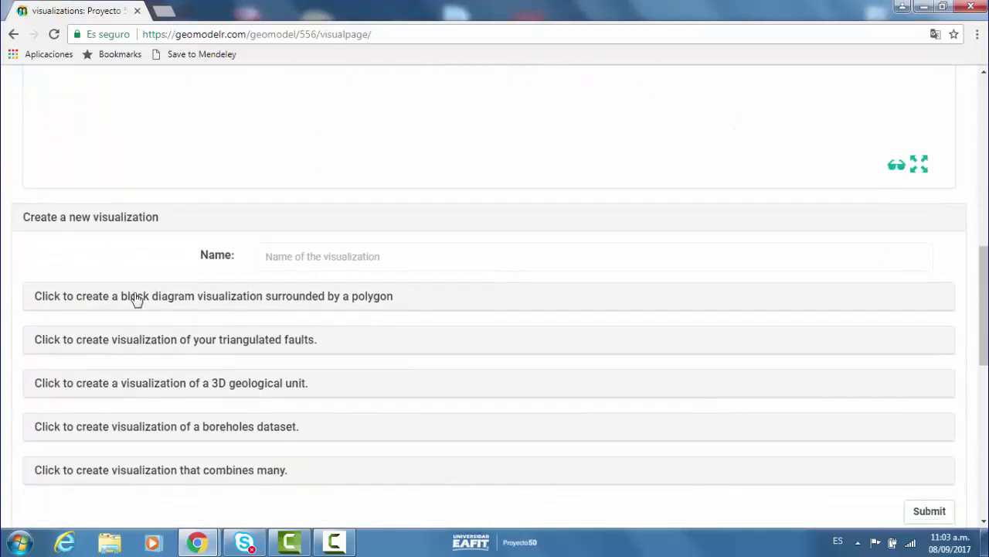